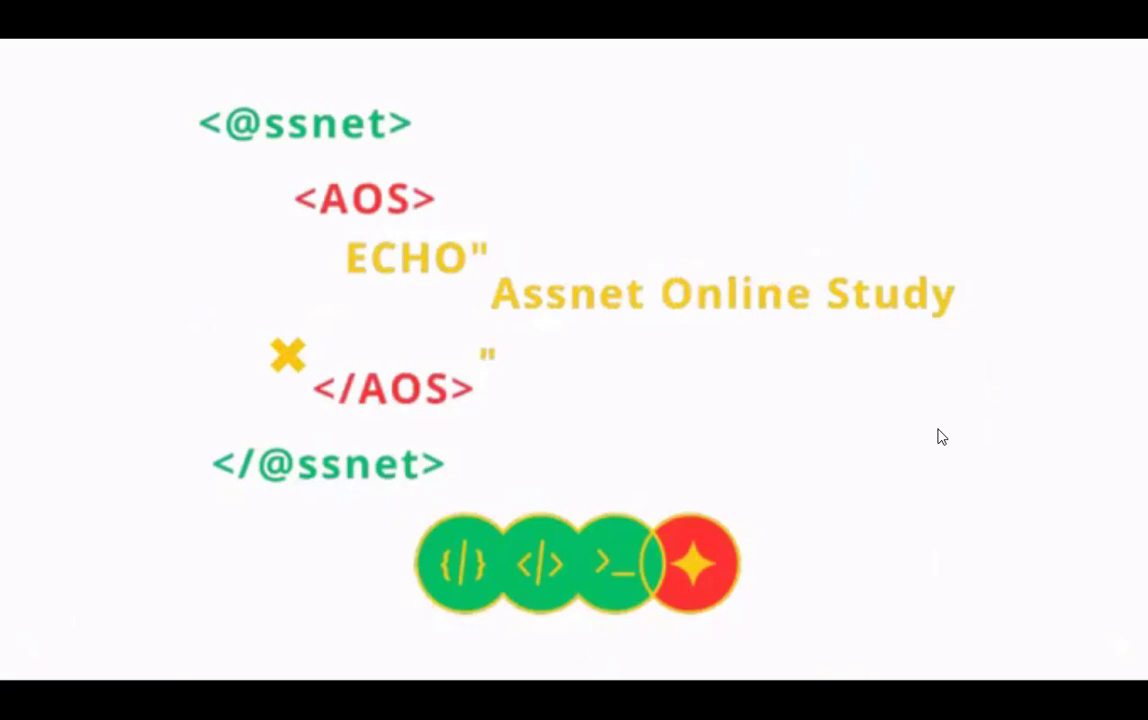
Close the INTRO.mp4 video and switch to the Word document "TD1 Ouvrir et fermer Word"
key(super+Tab)
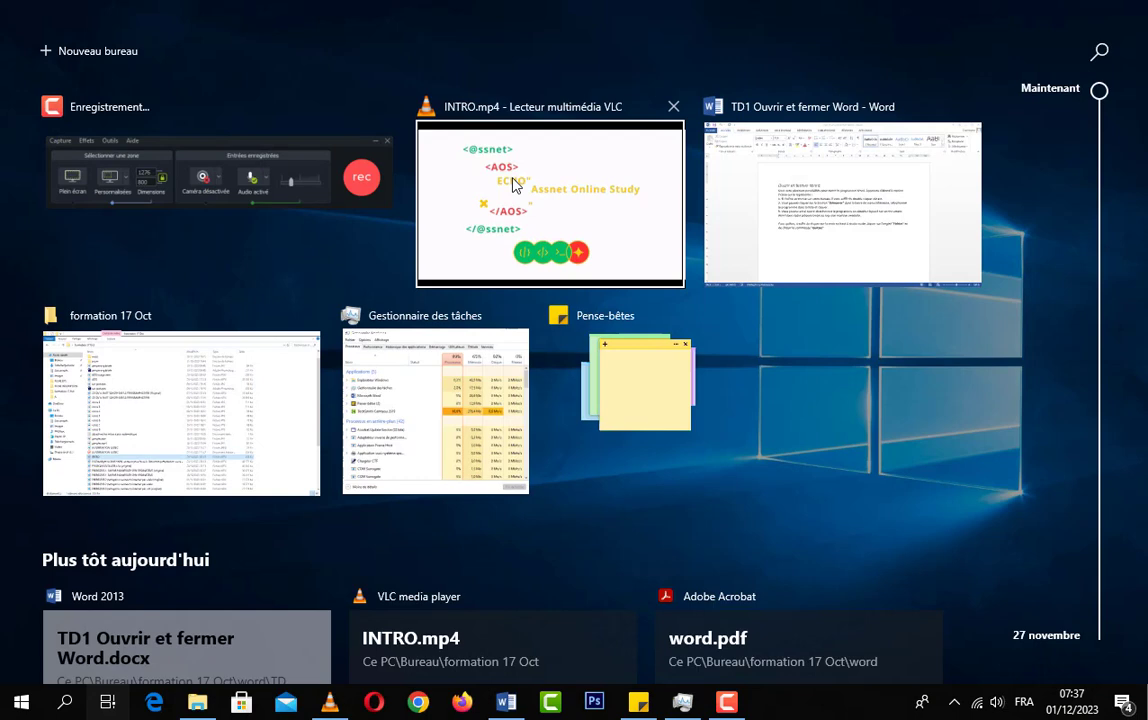
click(673, 106)
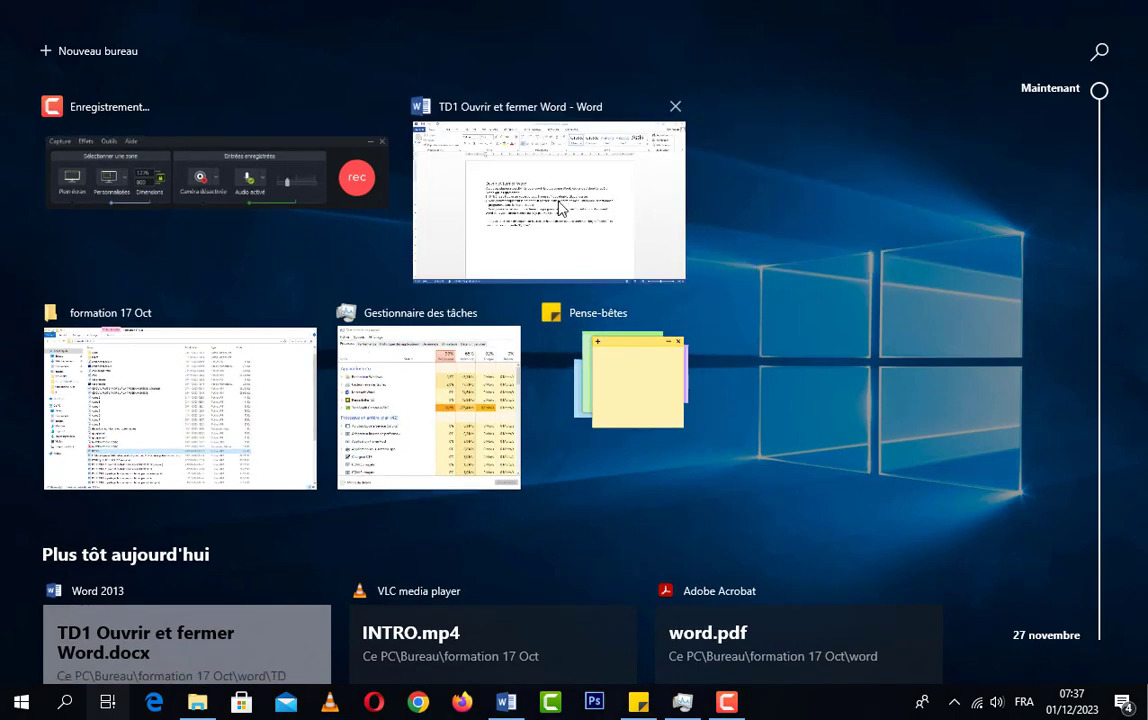
click(529, 244)
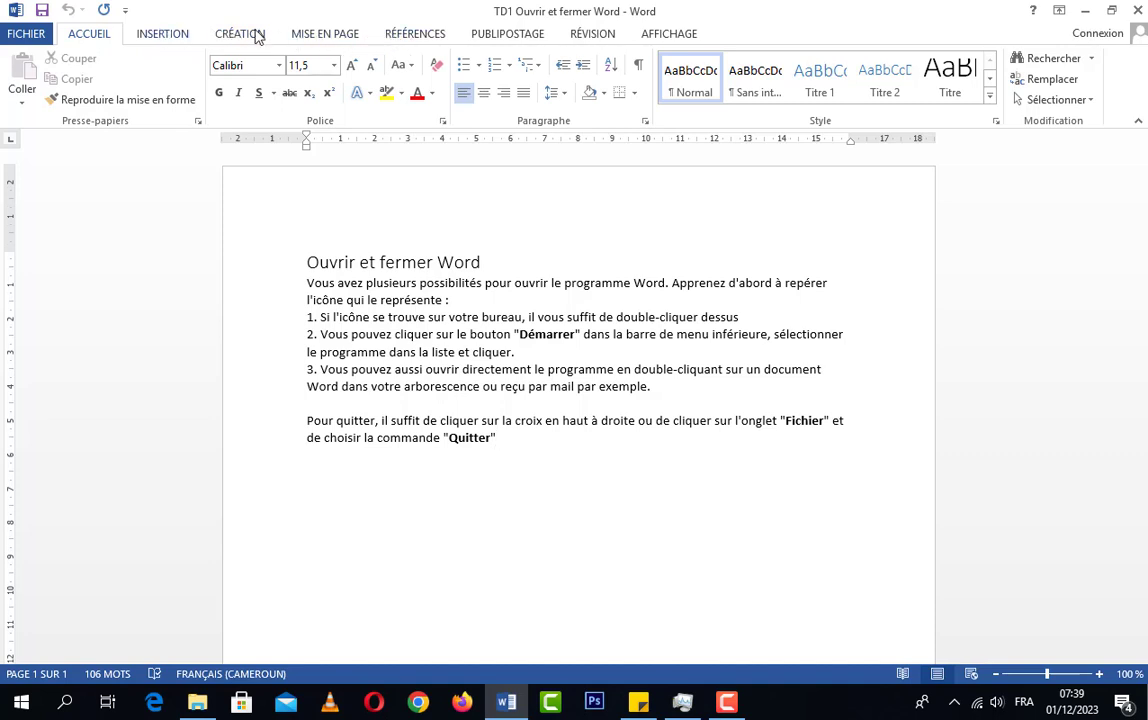
click(150, 34)
click(88, 36)
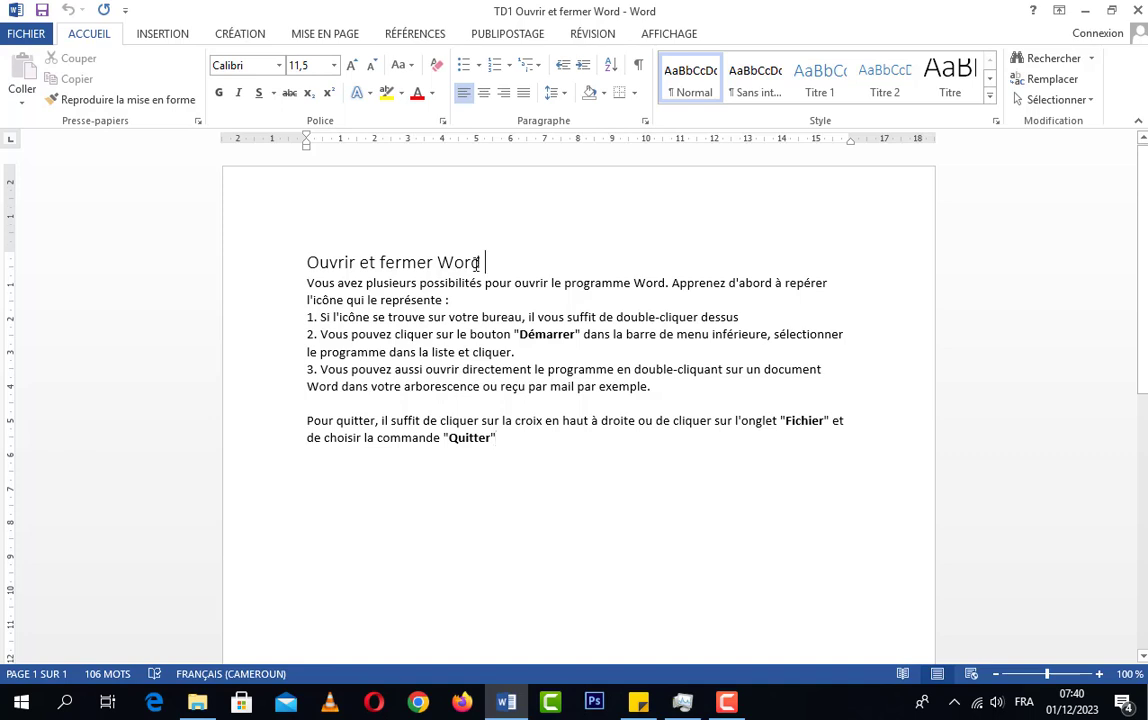
drag(479, 262, 308, 270)
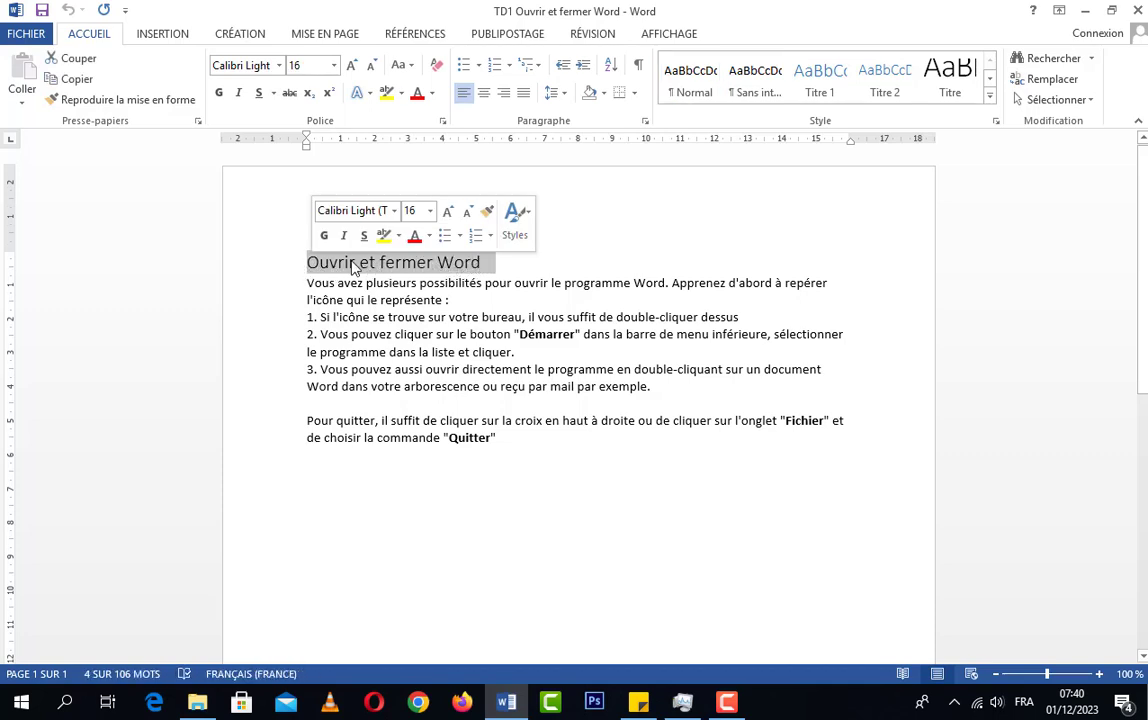
click(489, 264)
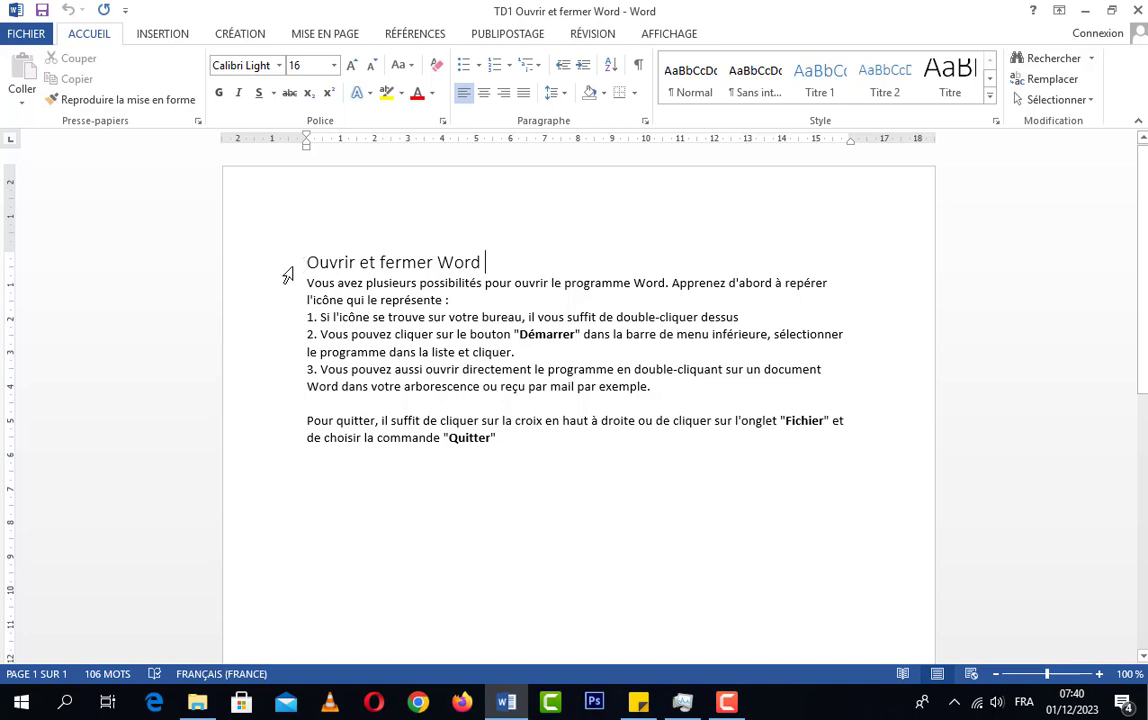
click(287, 275)
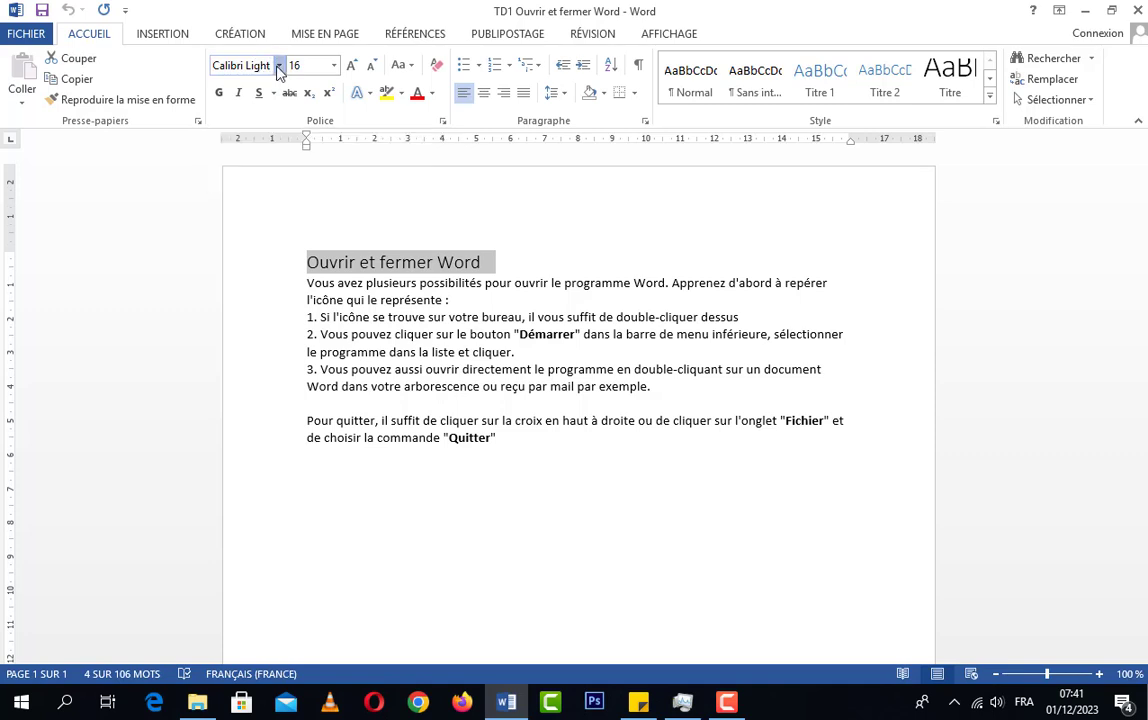
click(279, 66)
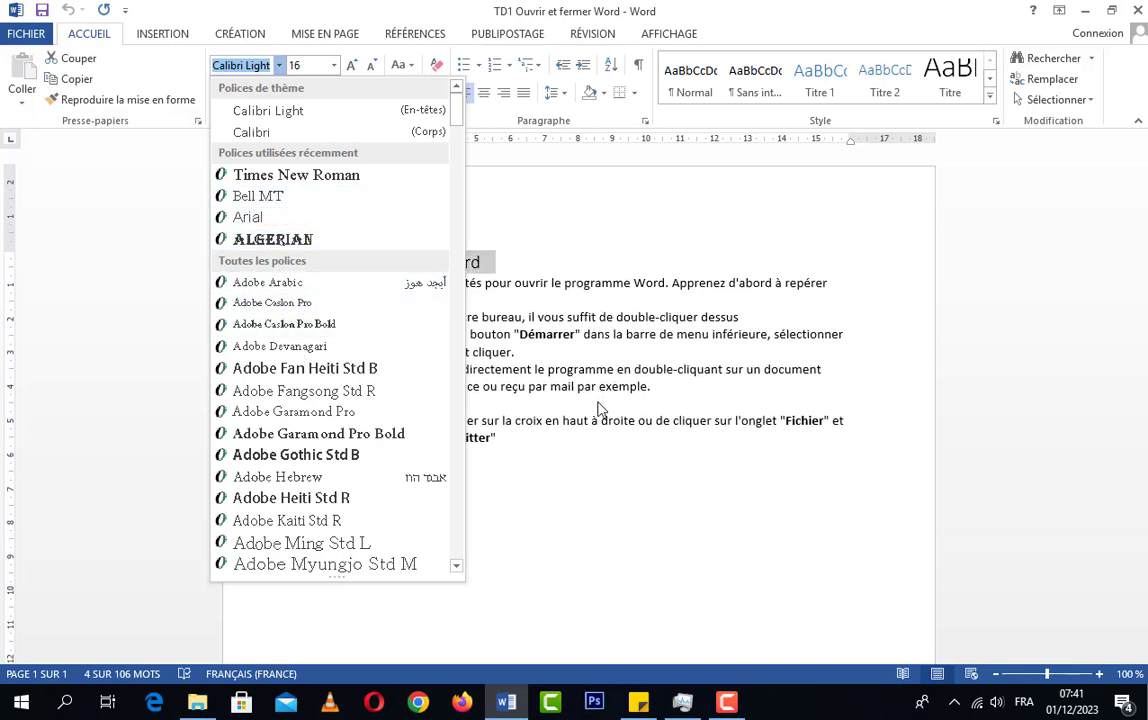
click(511, 441)
click(511, 436)
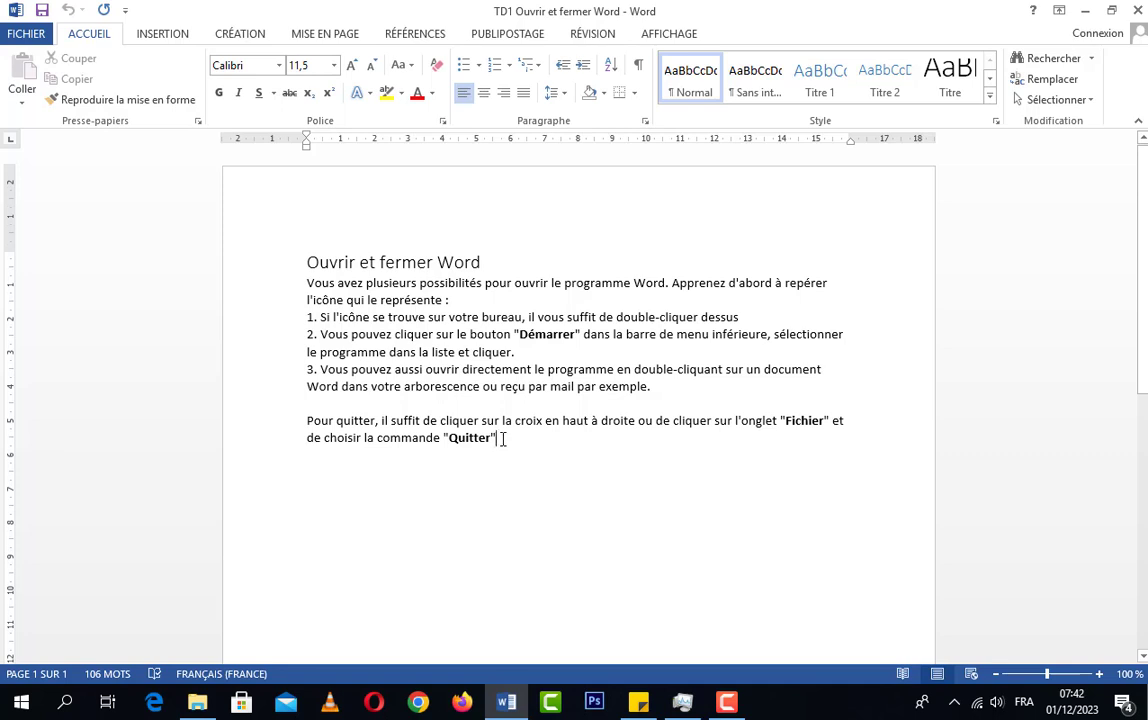
Set the font of the entire document text, including the title, to Times New Roman
drag(502, 438, 311, 263)
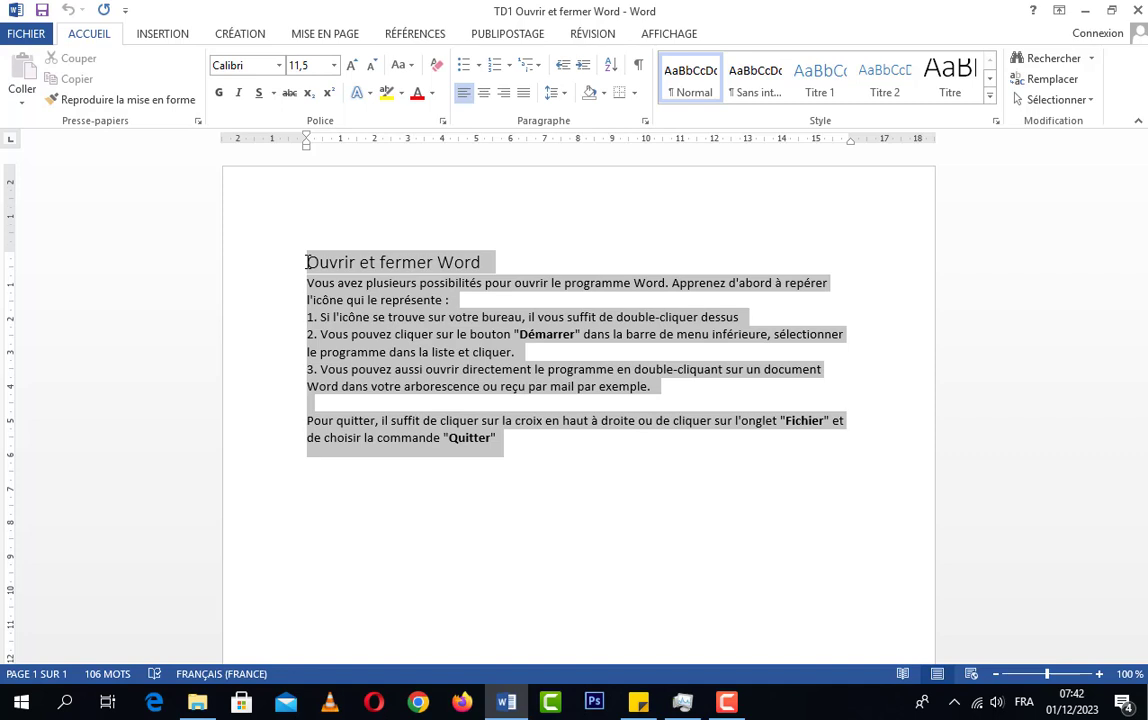
drag(307, 262, 307, 262)
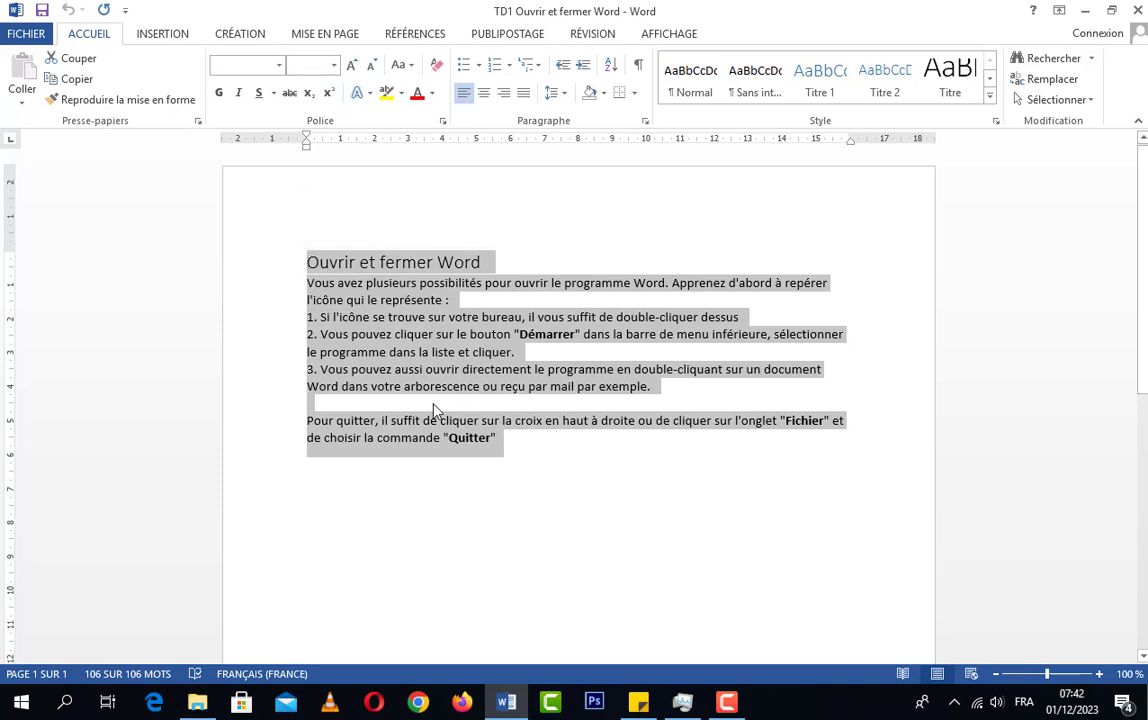
click(279, 66)
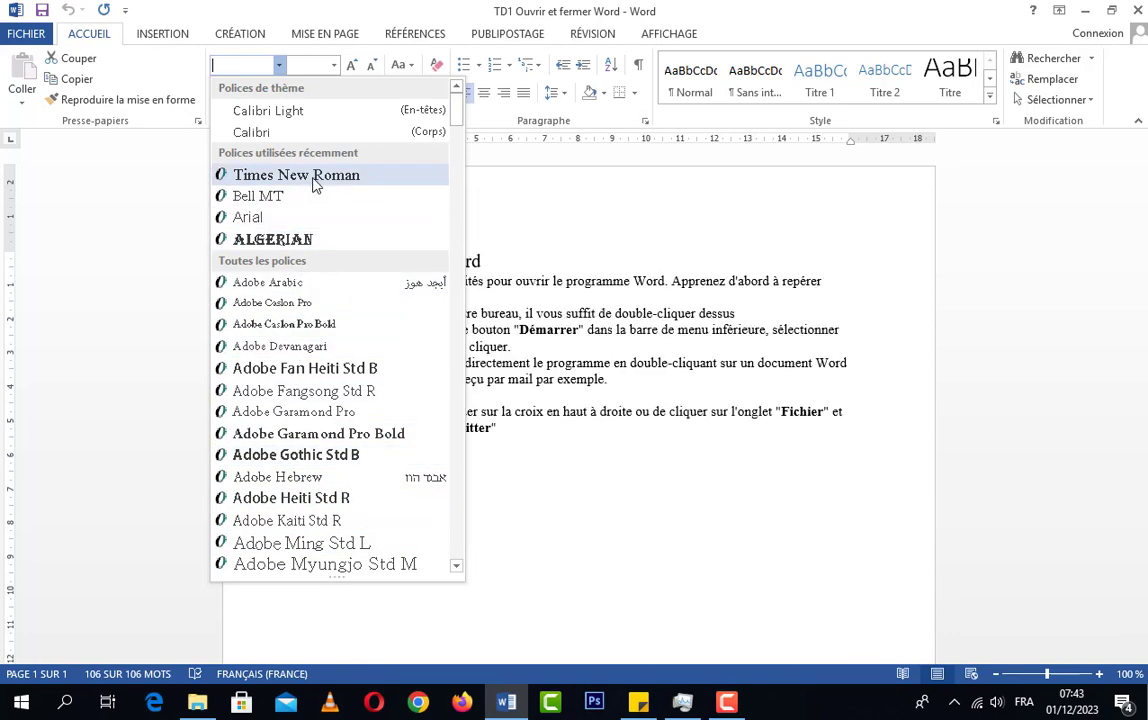
click(281, 133)
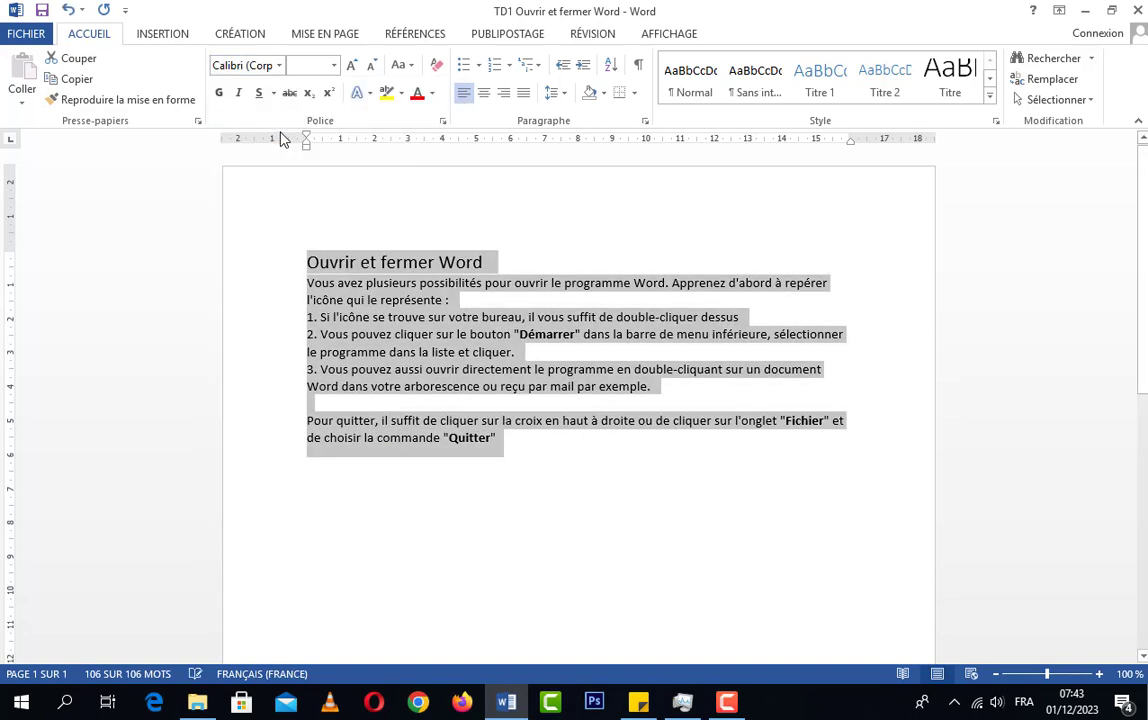
click(281, 65)
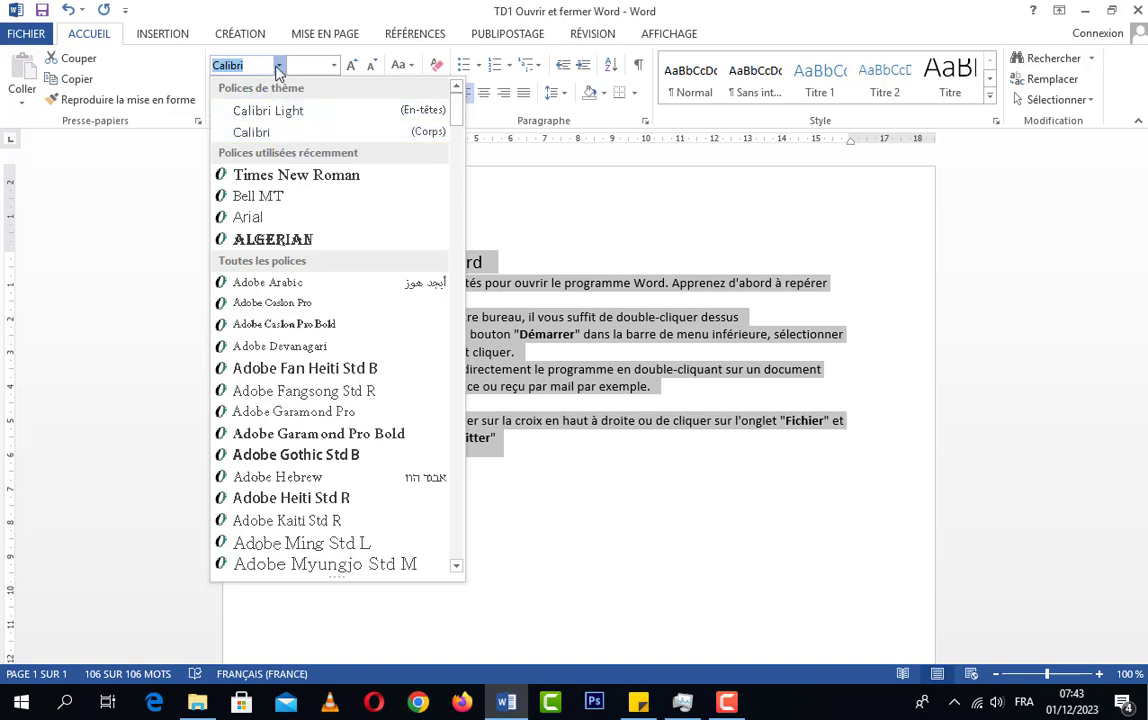
click(320, 178)
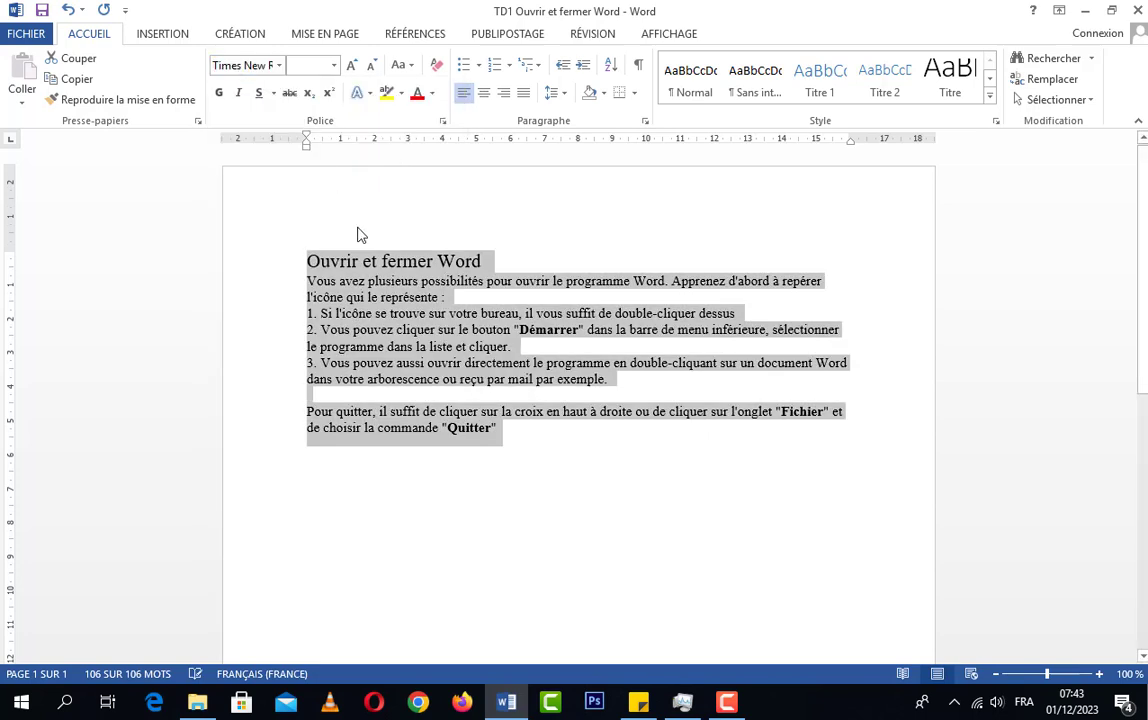
click(280, 66)
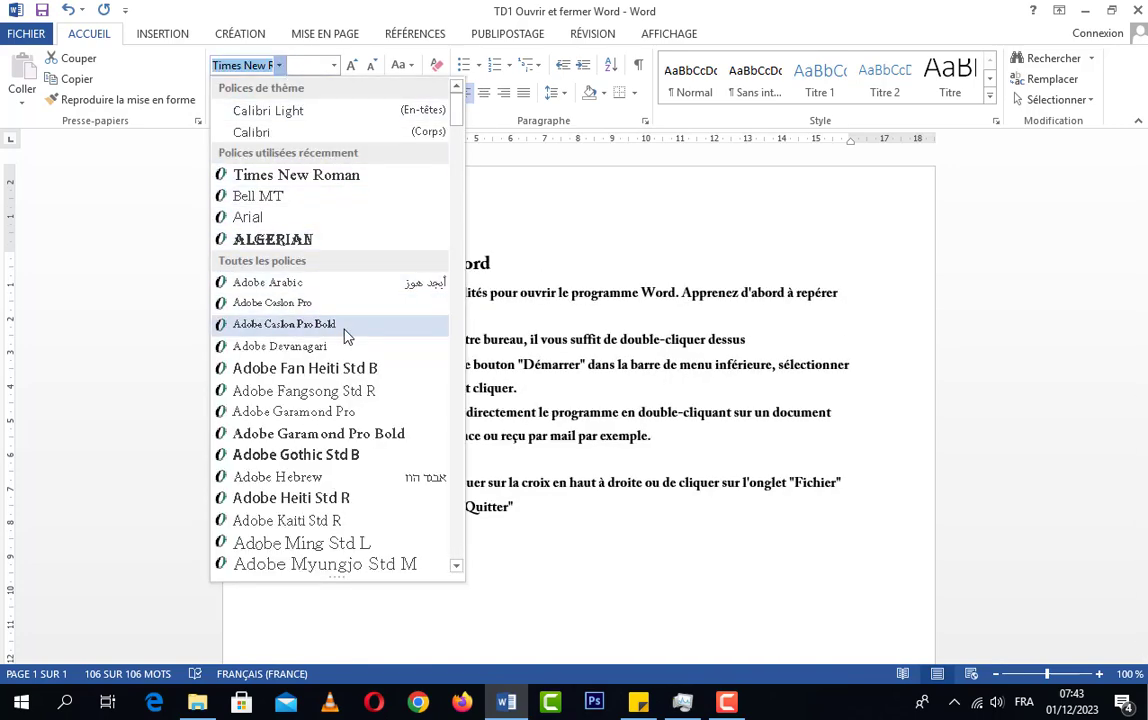
scroll(345, 355, down, 1)
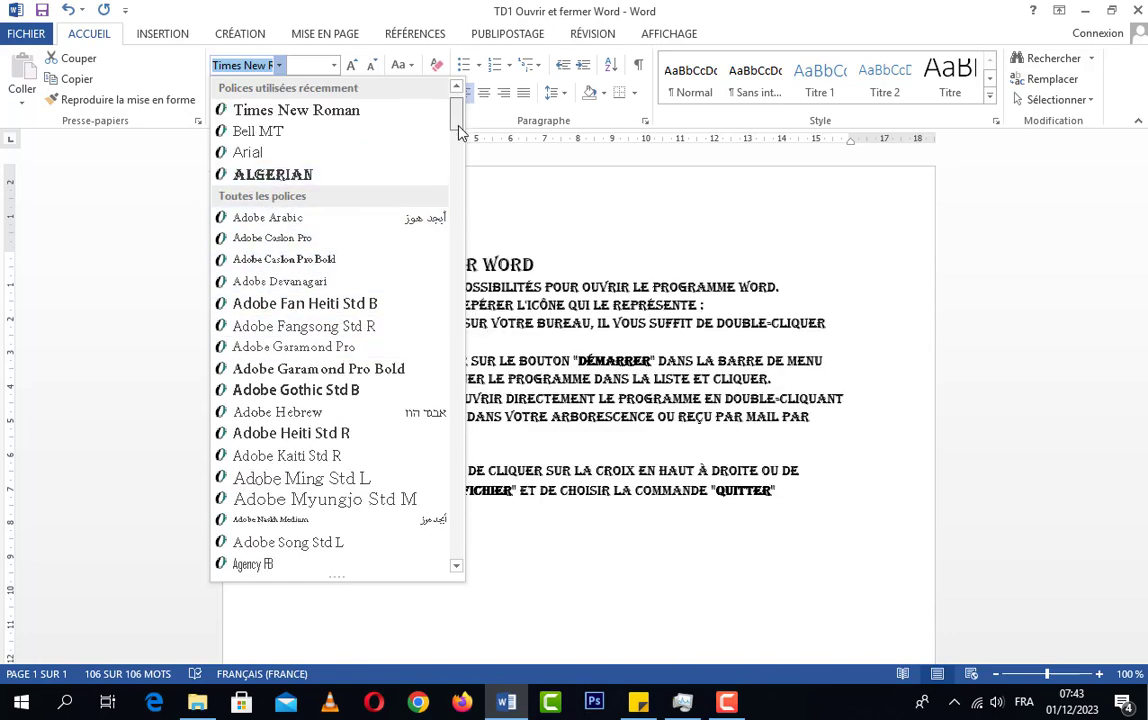
mouse_move(459, 100)
mouse_down()
mouse_move(467, 528)
mouse_move(456, 418)
mouse_move(461, 87)
mouse_up()
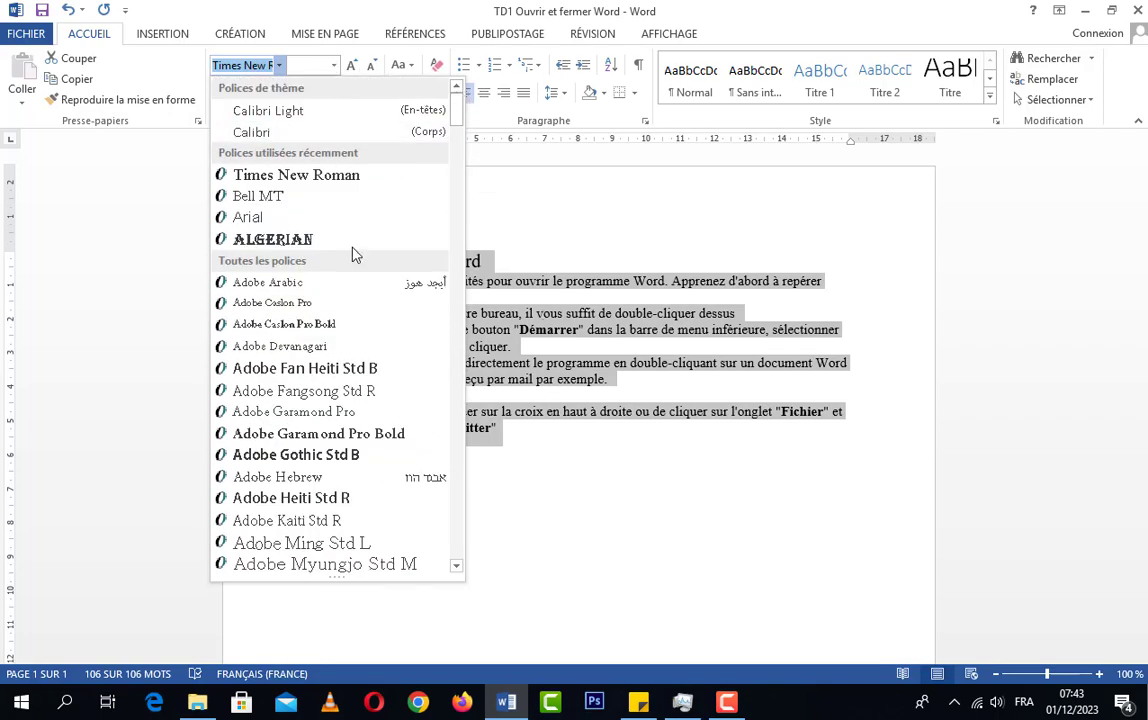
click(594, 258)
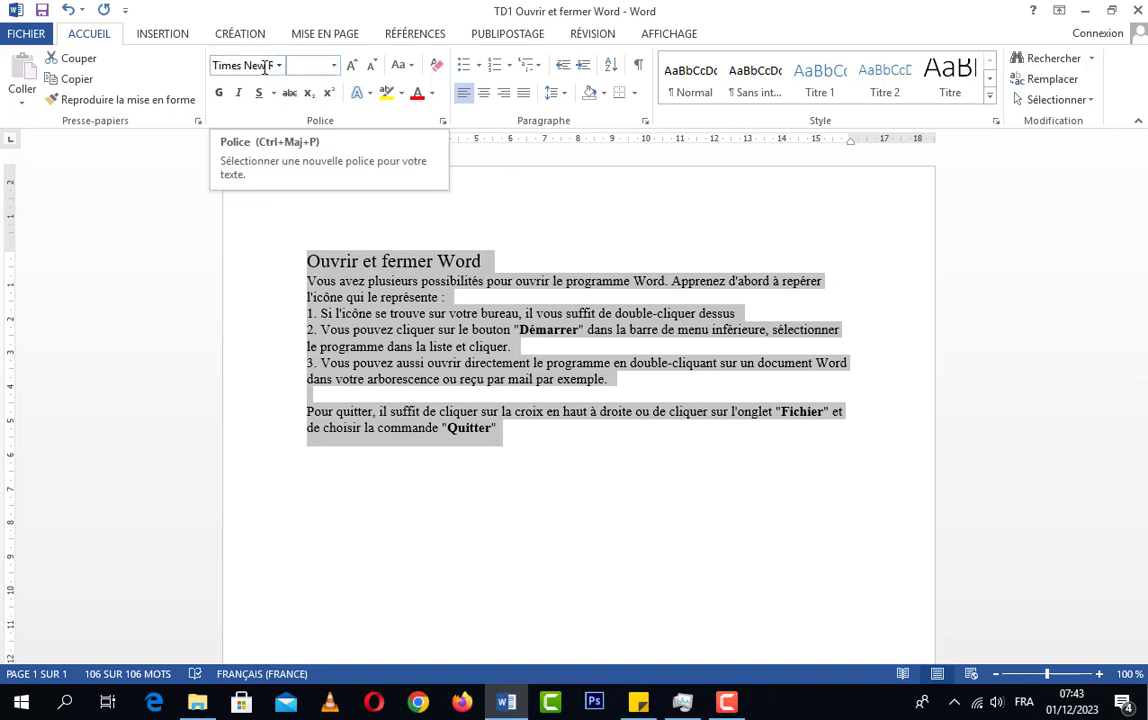
Set the font size of the entire text to 12 and keep all of it selected
click(333, 69)
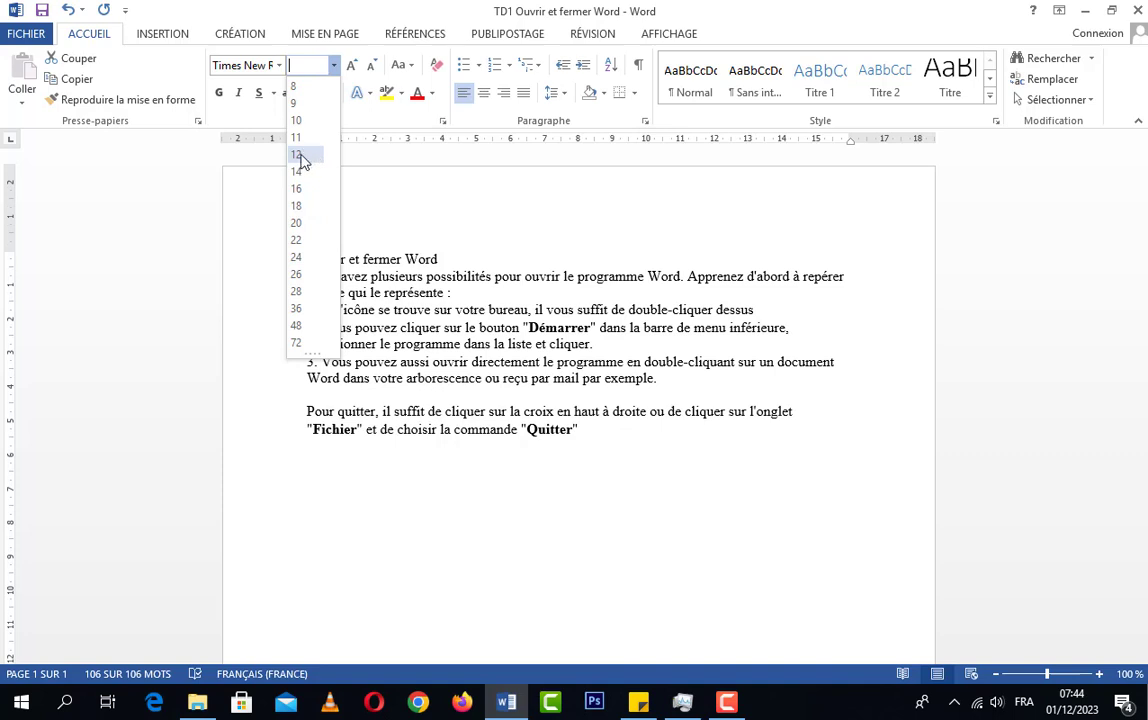
click(301, 160)
key(ctrl+a)
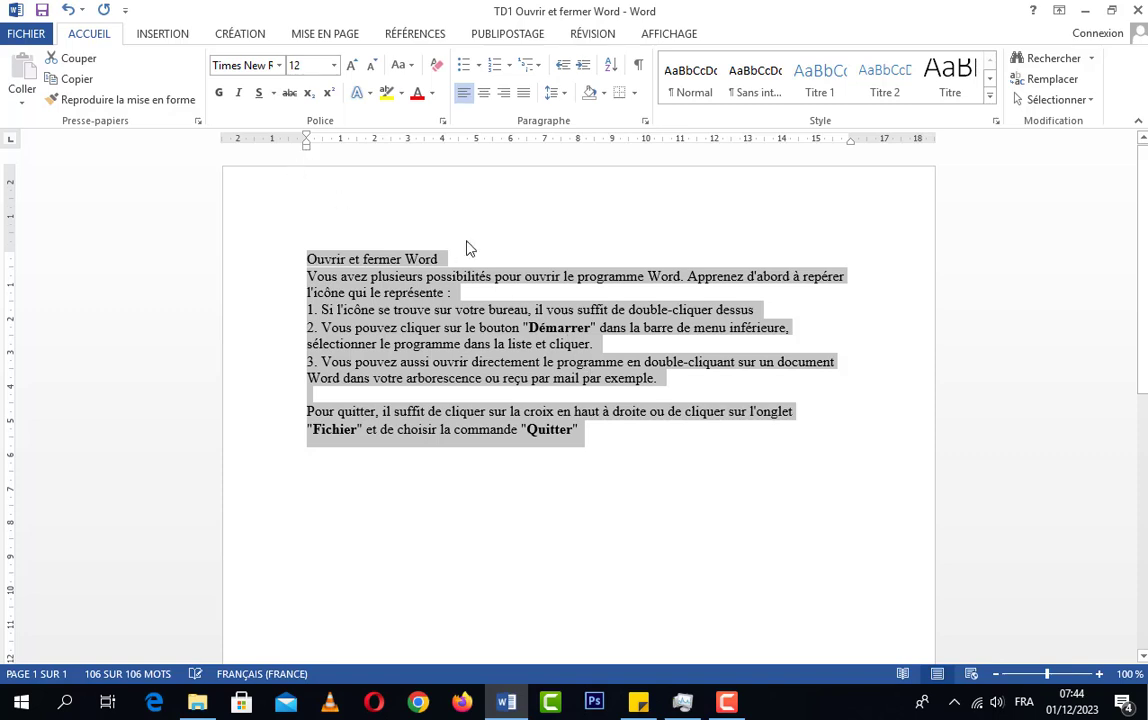
Increase the whole text's font size stepwise to 16, reduce it back to 12, and clear the selection
click(352, 66)
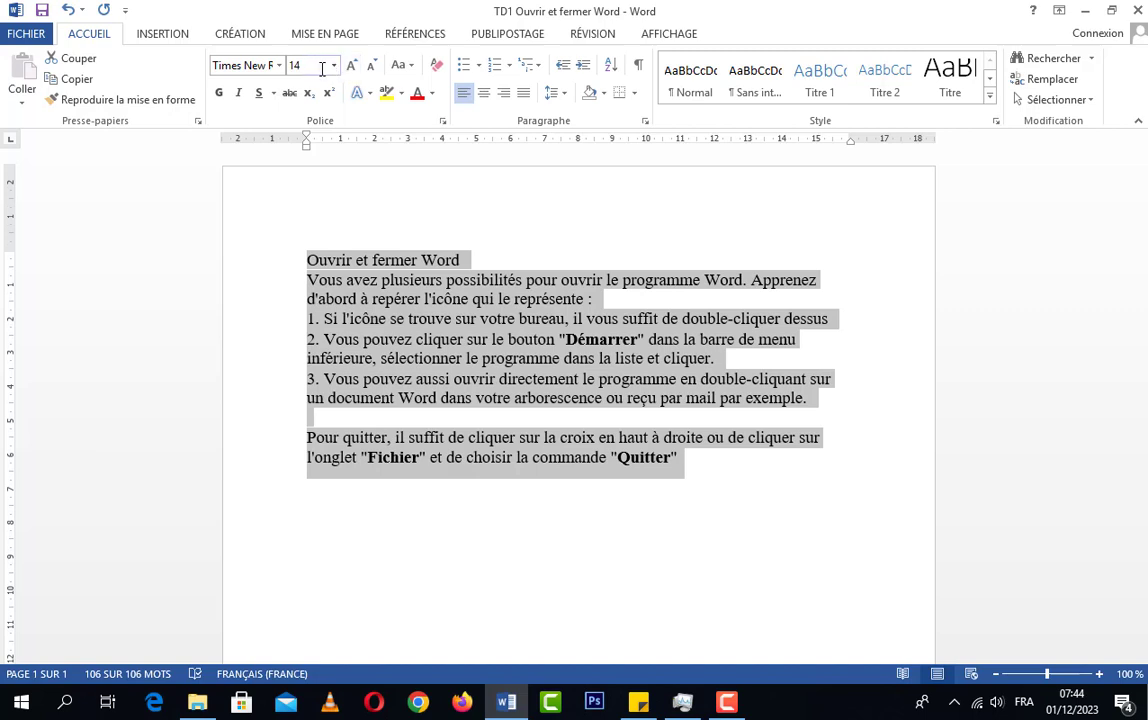
click(352, 66)
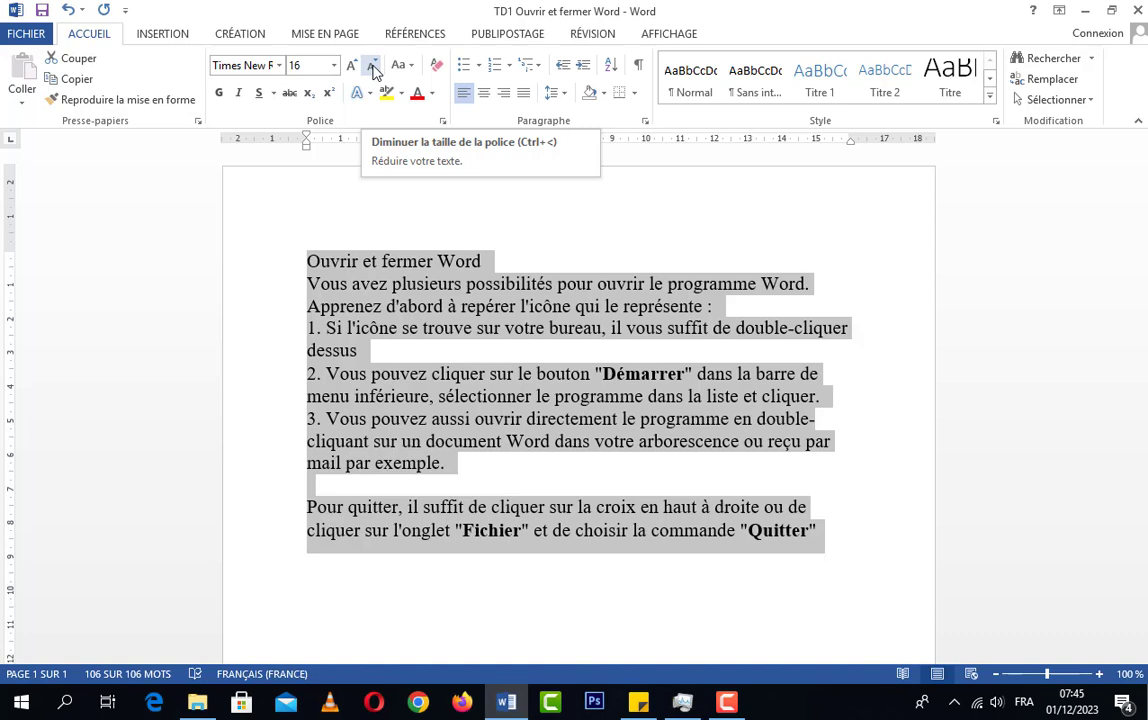
click(373, 72)
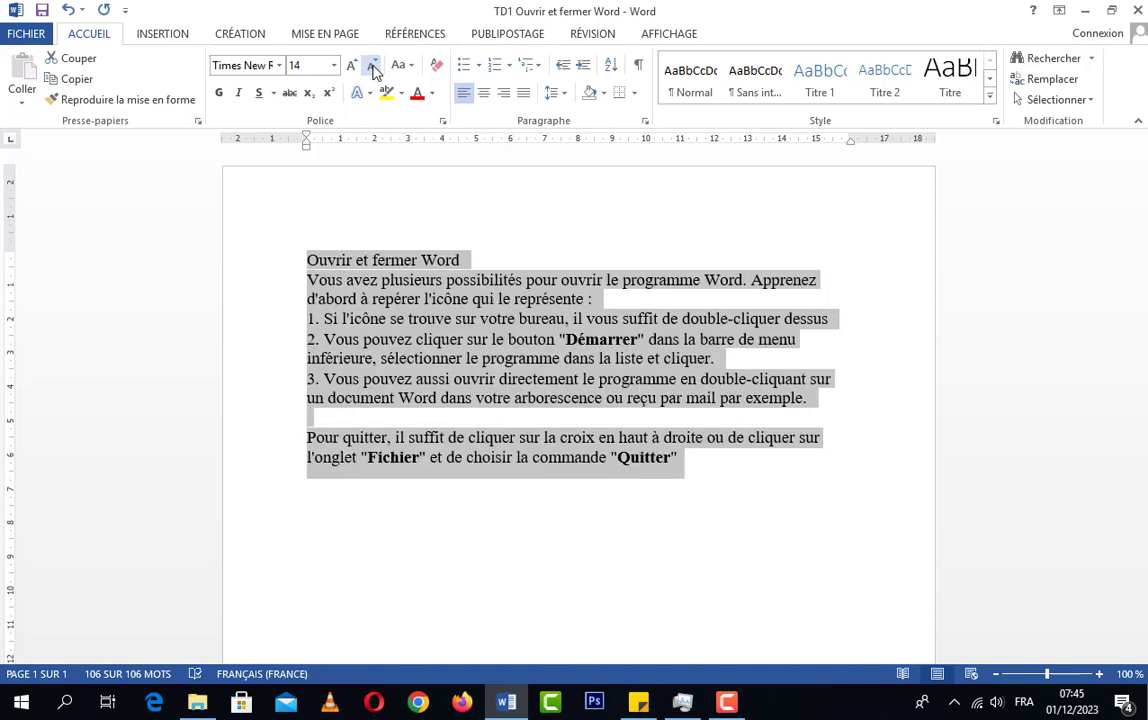
click(373, 72)
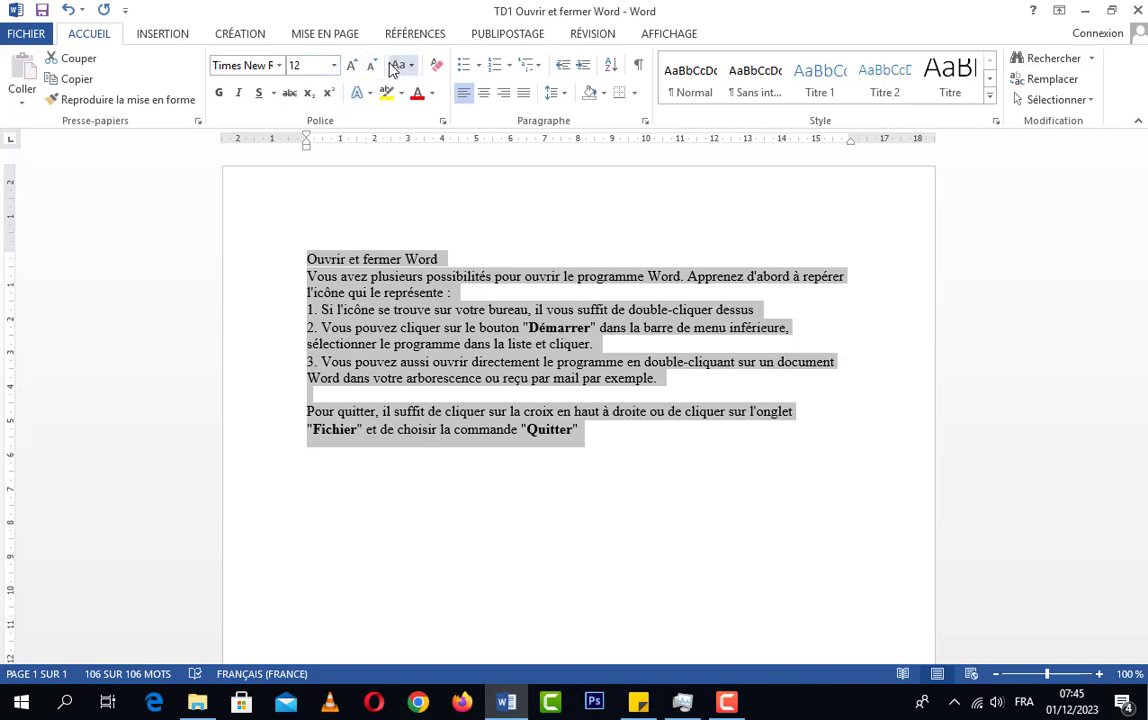
click(466, 252)
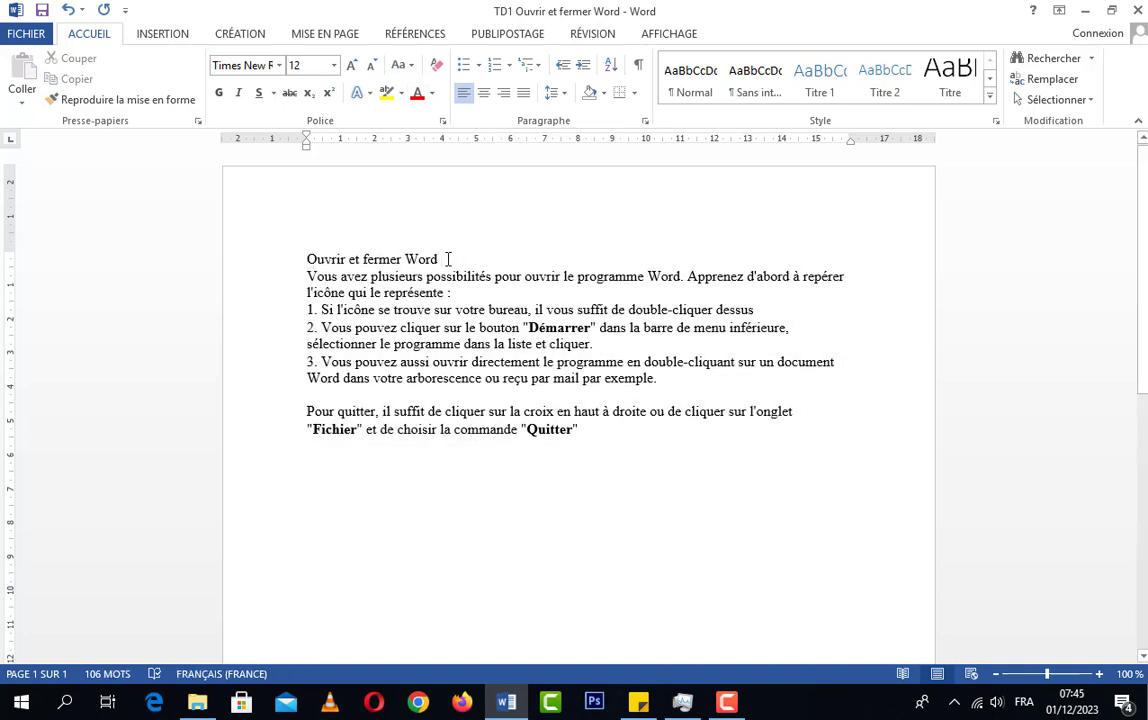
Increase the font size of the title "Ouvrir et fermer Word" to 16
drag(447, 259, 309, 259)
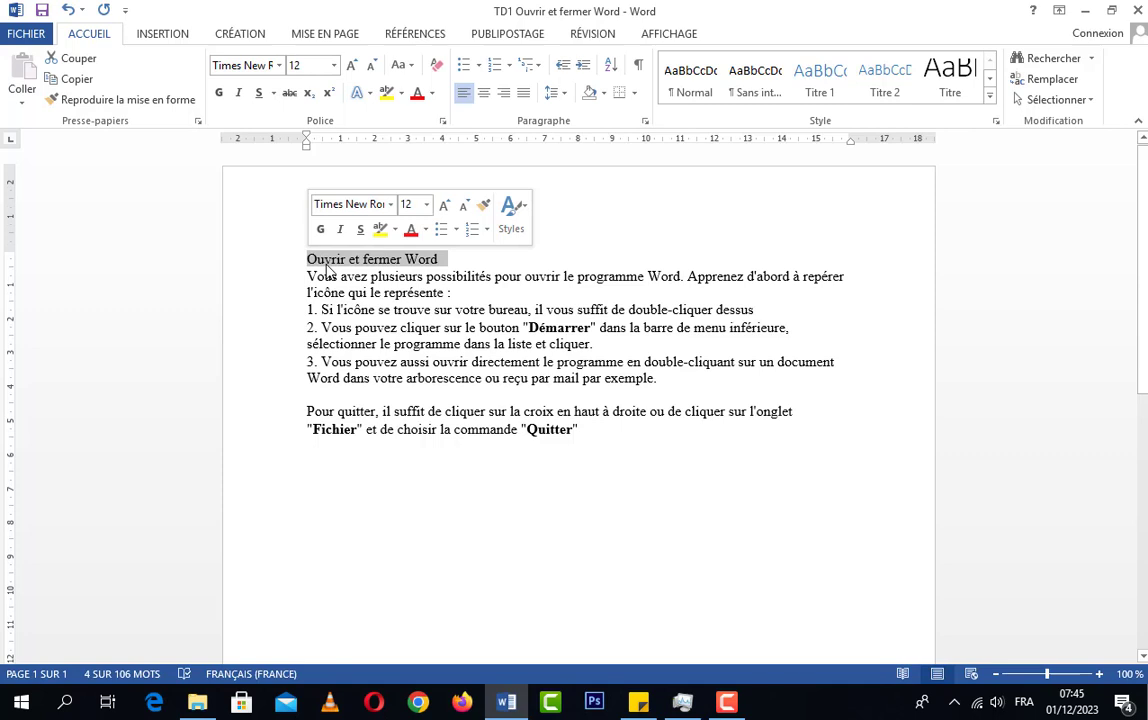
click(445, 205)
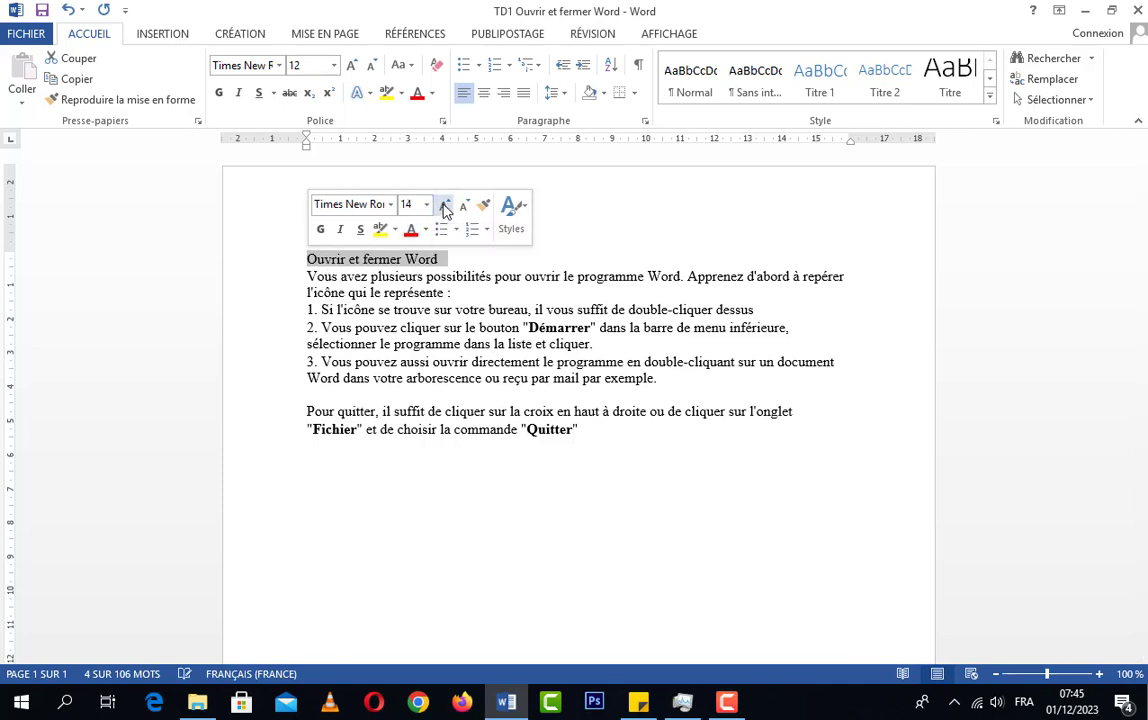
click(445, 205)
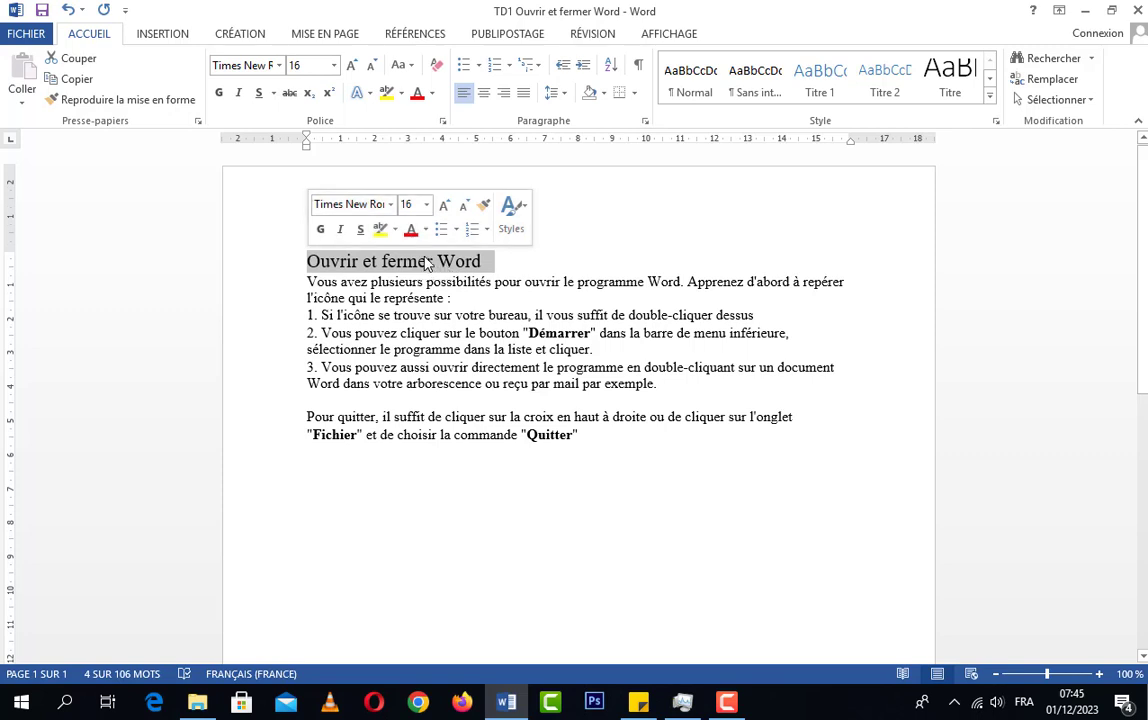
click(512, 263)
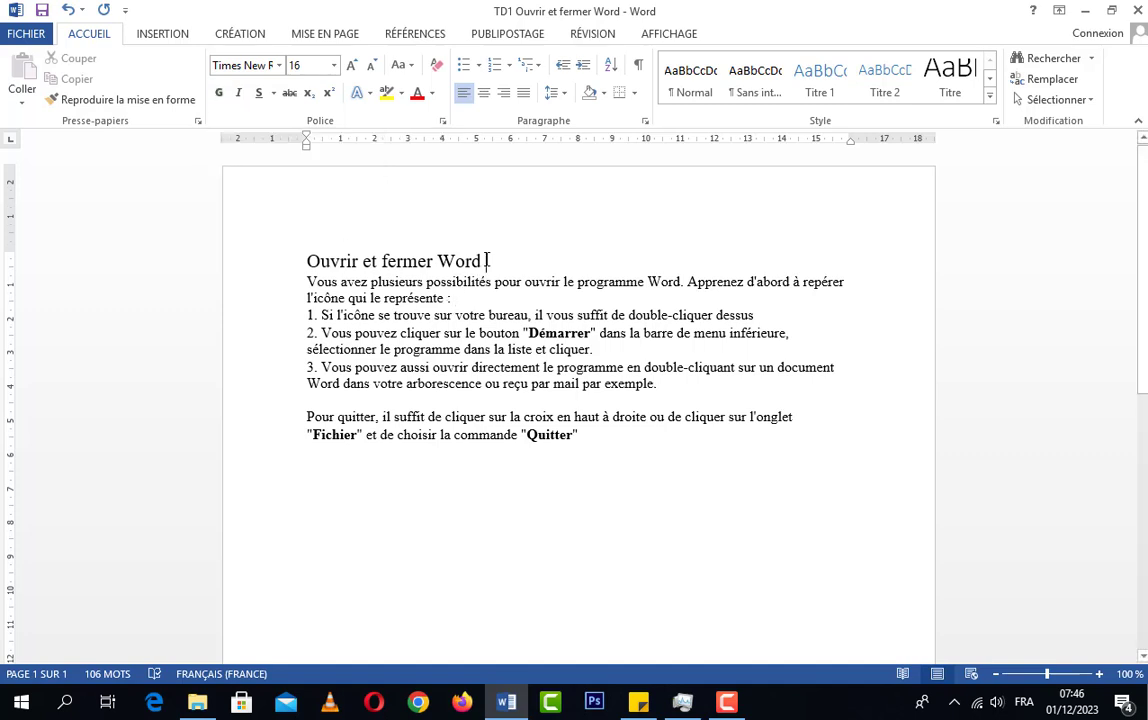
Make the title "Ouvrir et fermer Word" bold
drag(489, 259, 282, 240)
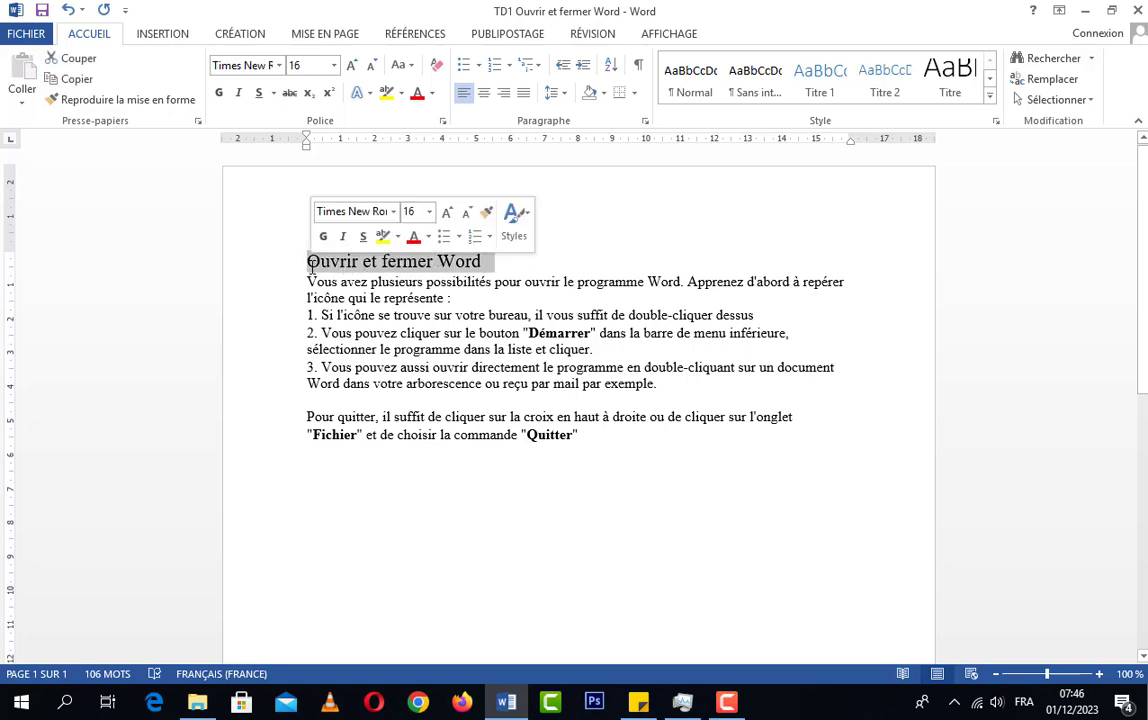
click(224, 93)
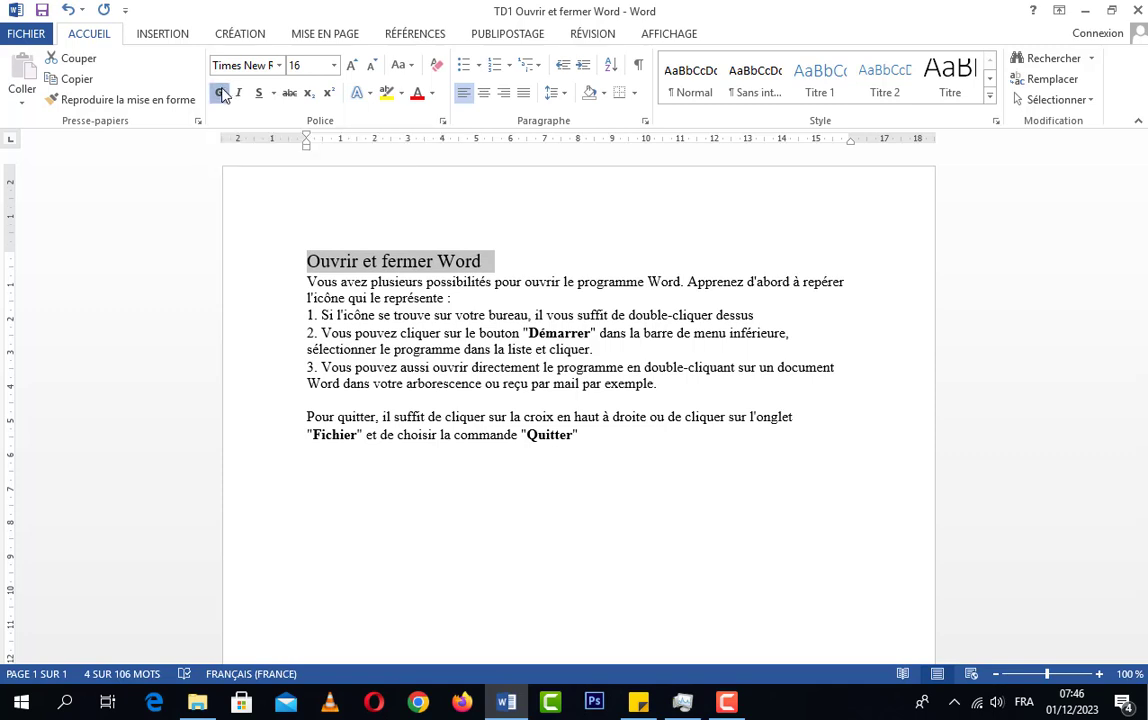
click(520, 265)
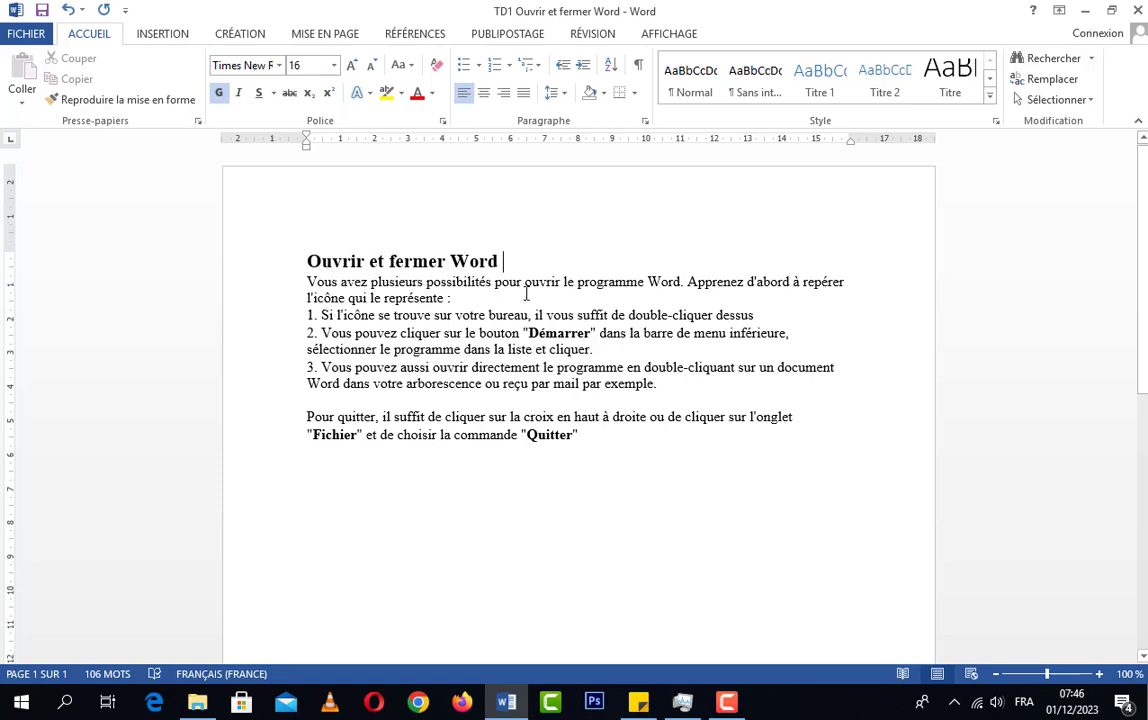
Select in turn the bold words "Démarrer", "Fichier" and "Quitter" in the body text to point them out
drag(528, 333, 591, 334)
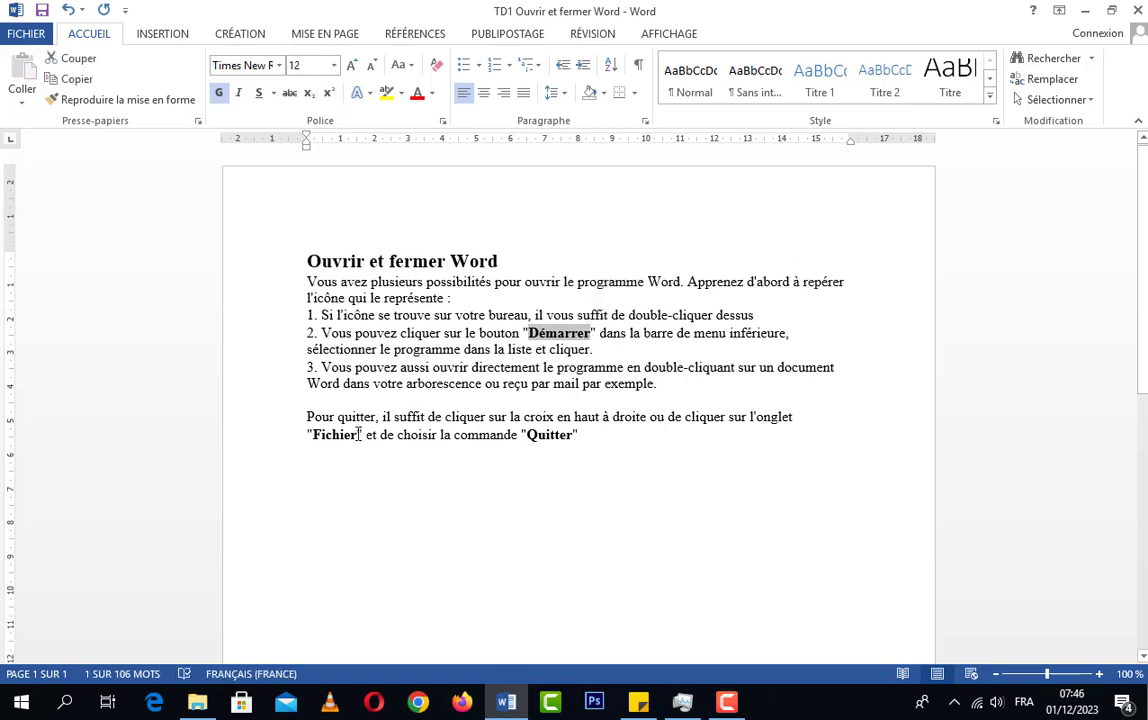
drag(358, 434, 307, 434)
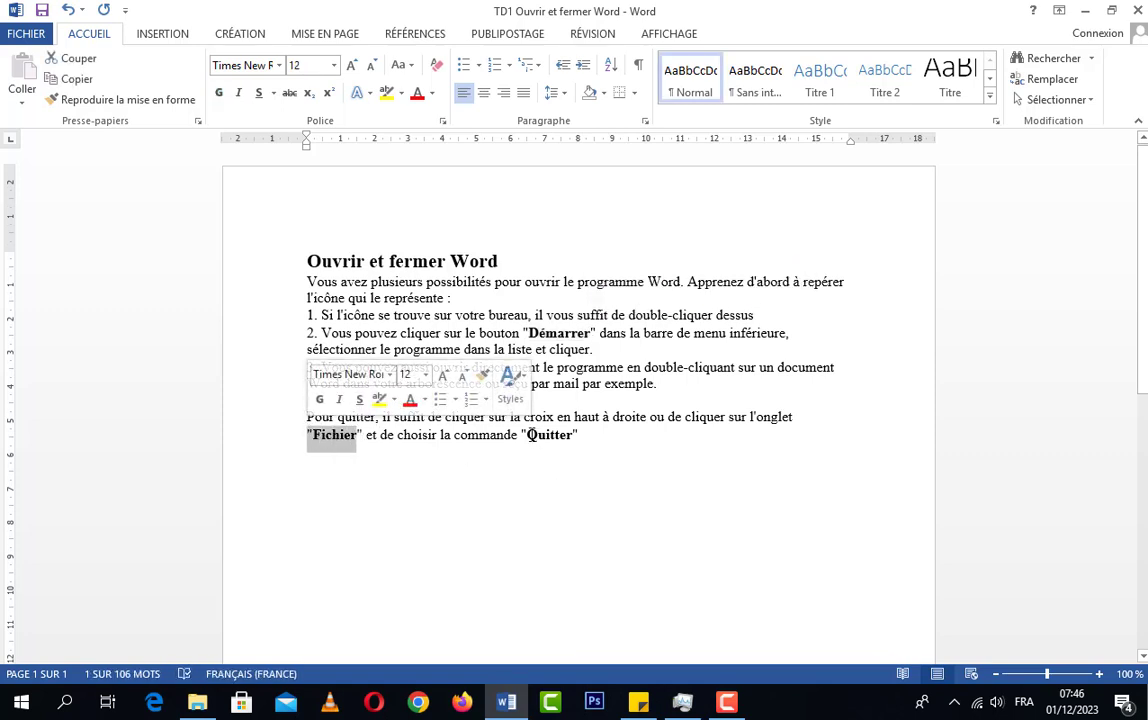
drag(528, 434, 572, 435)
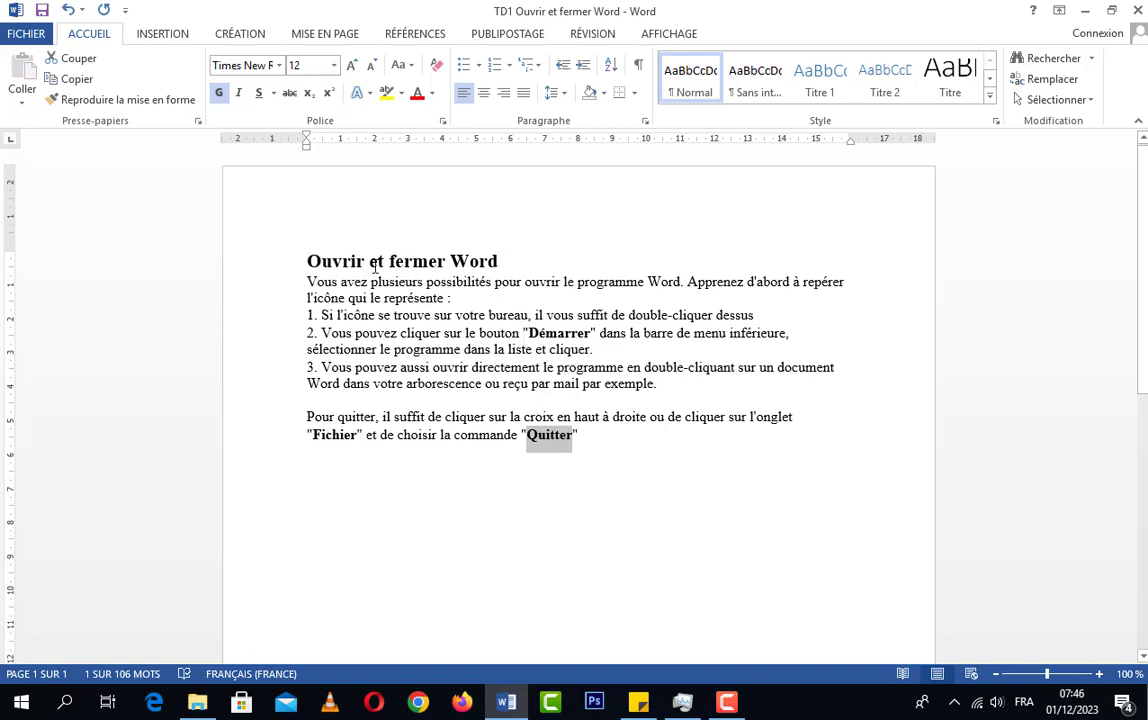
Remove the bold from the title "Ouvrir et fermer Word" and apply it again
click(507, 266)
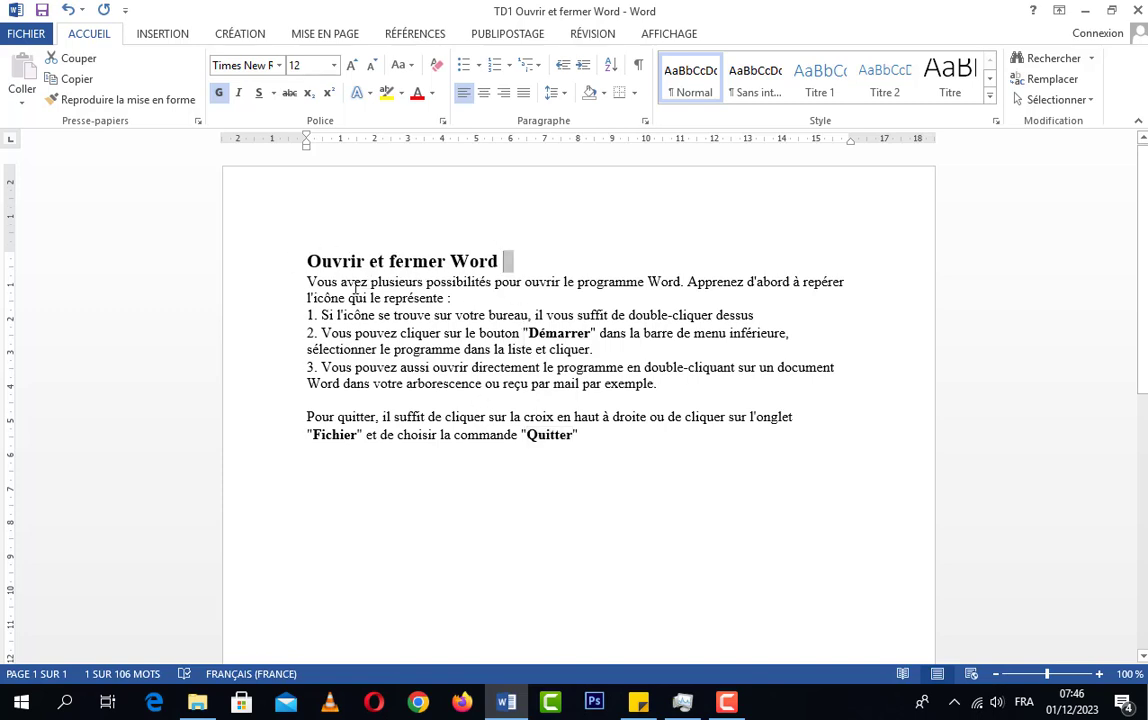
click(282, 269)
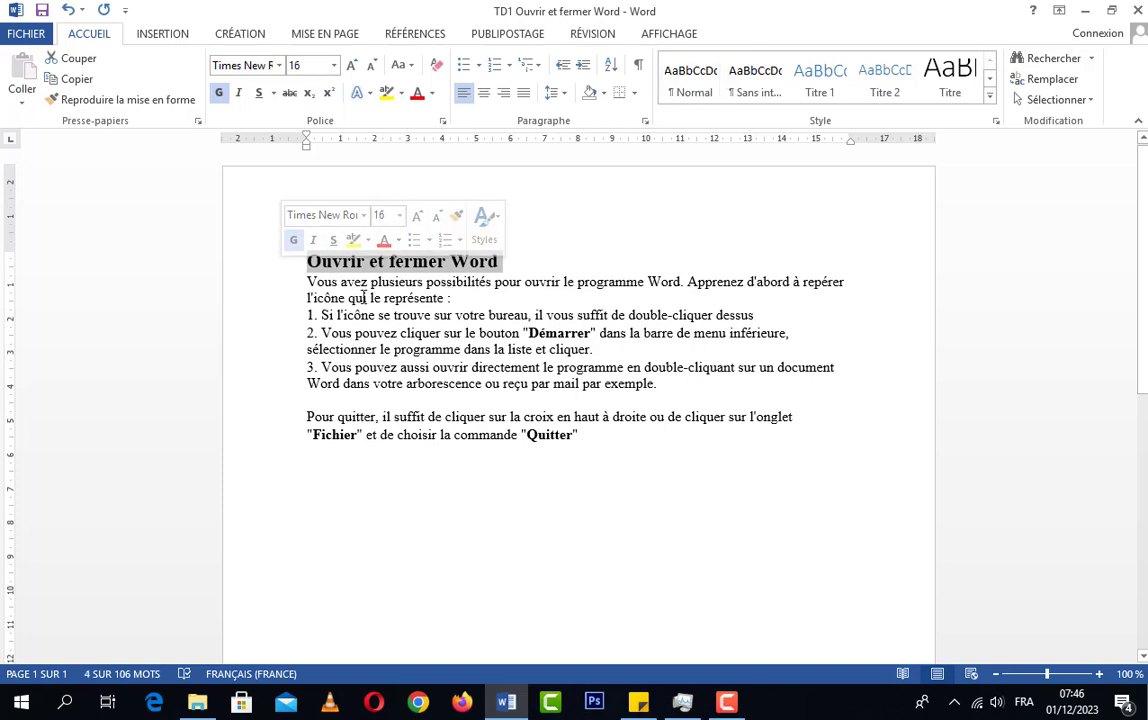
click(221, 96)
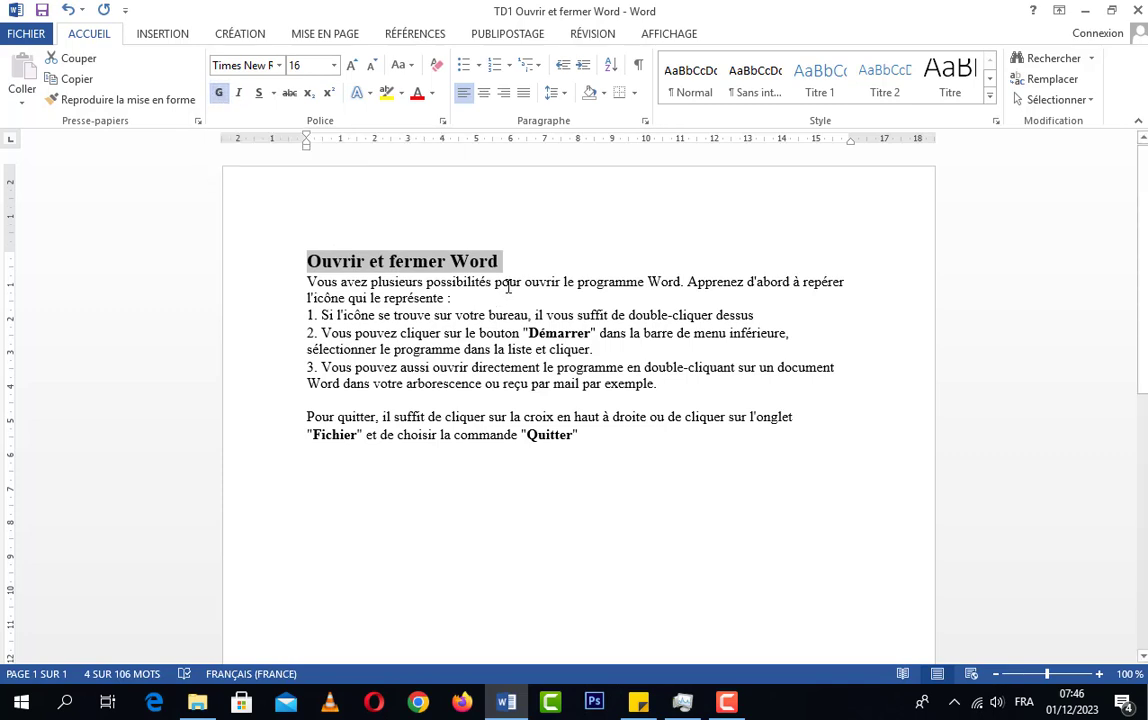
drag(506, 260, 302, 262)
click(220, 95)
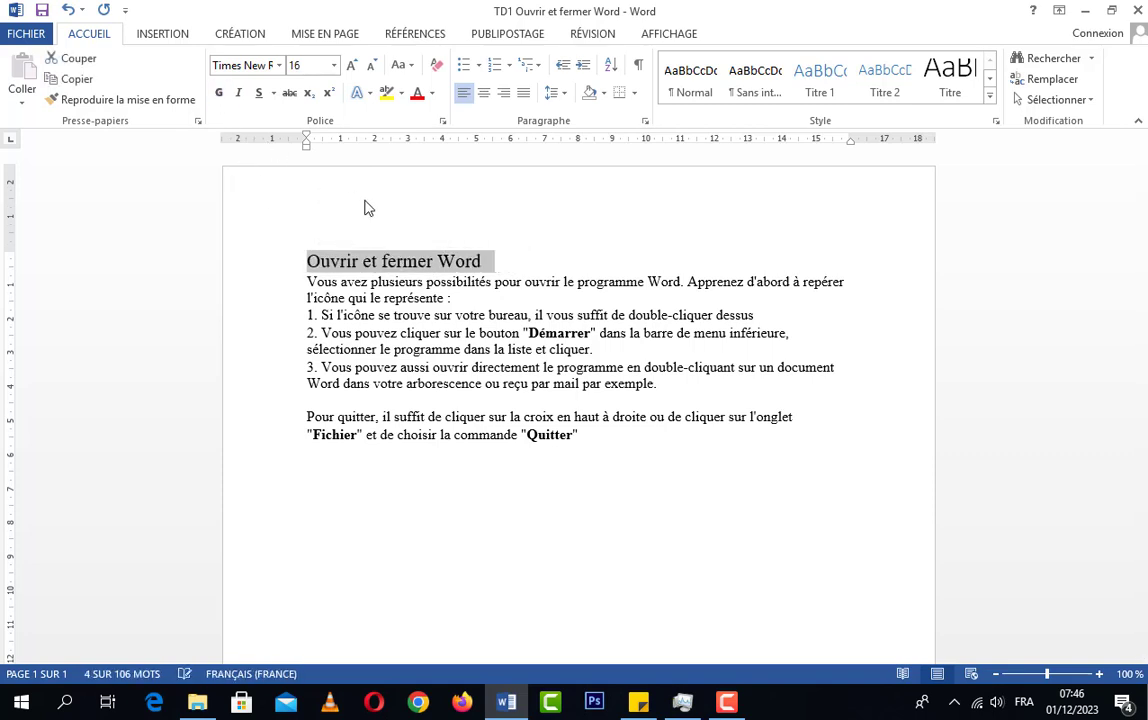
click(220, 95)
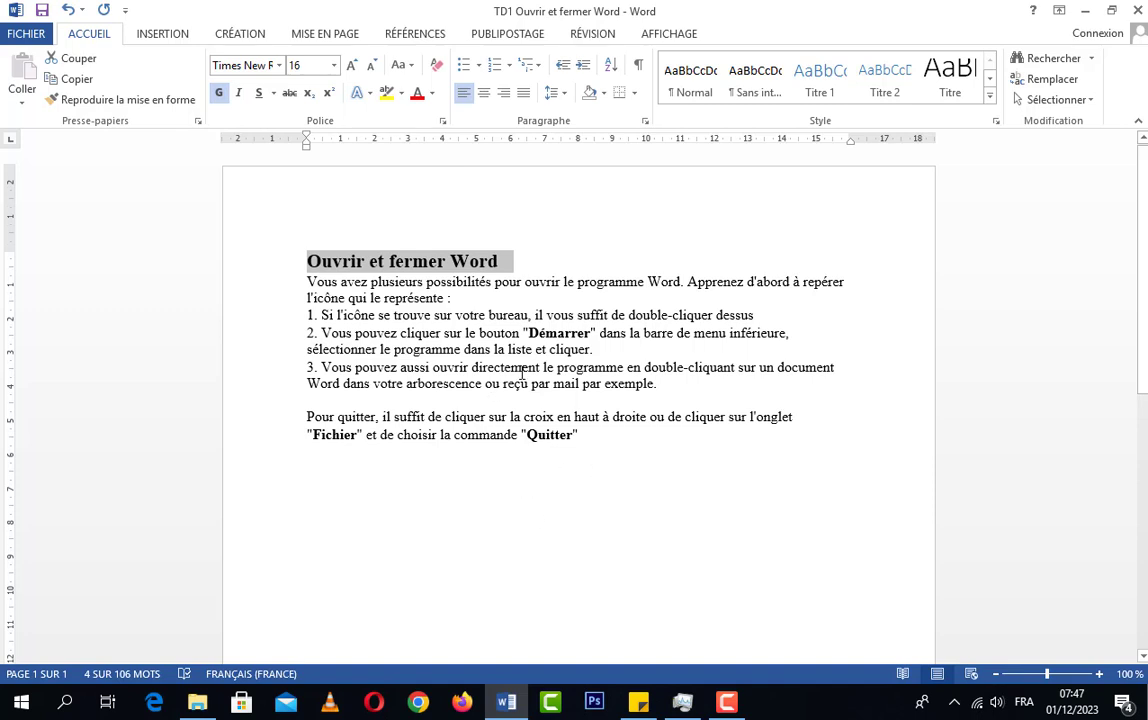
Try italic and a plain underline on the title "Ouvrir et fermer Word", removing each one again
click(240, 95)
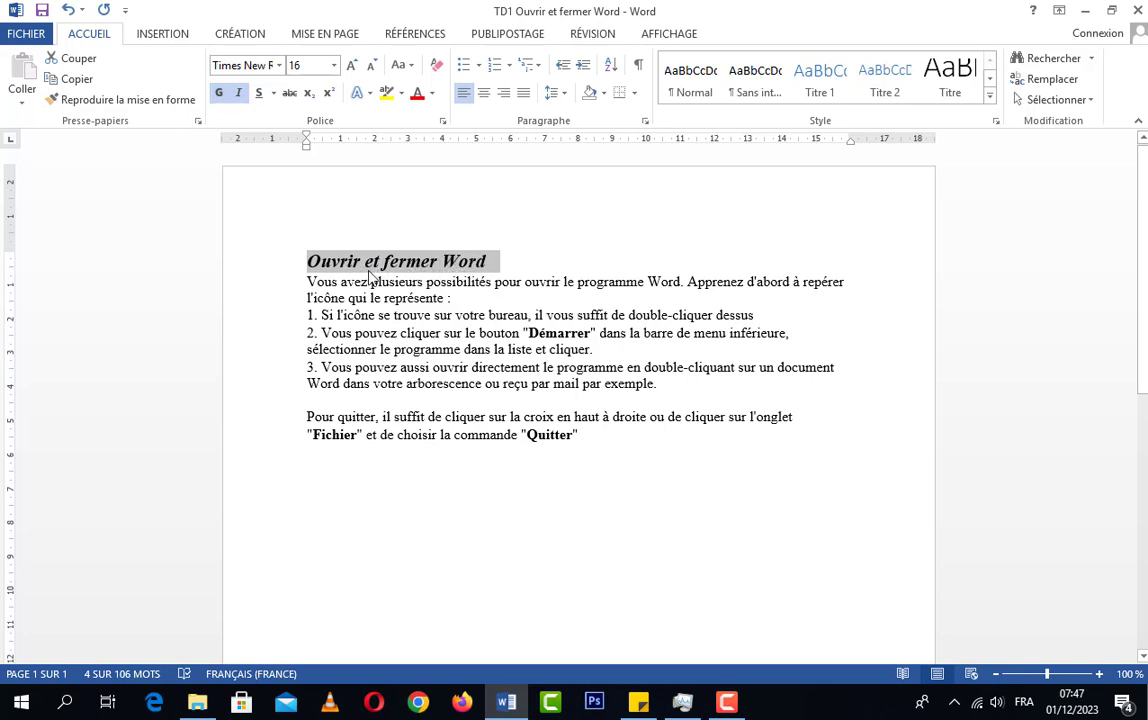
click(238, 94)
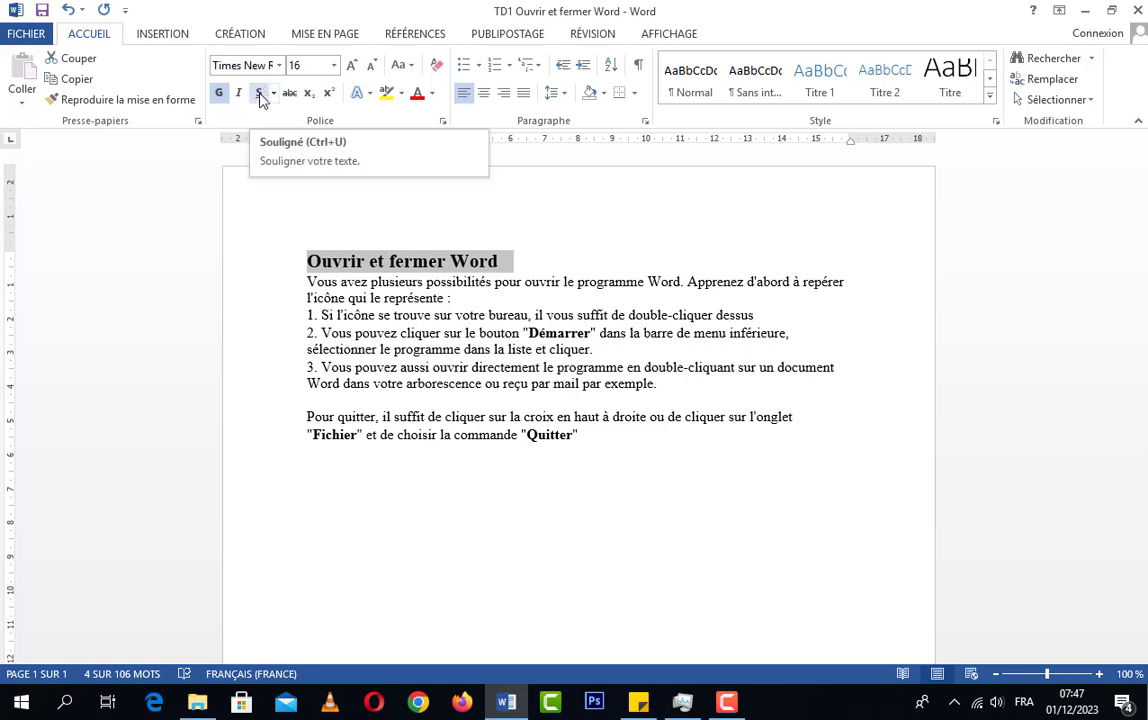
click(259, 95)
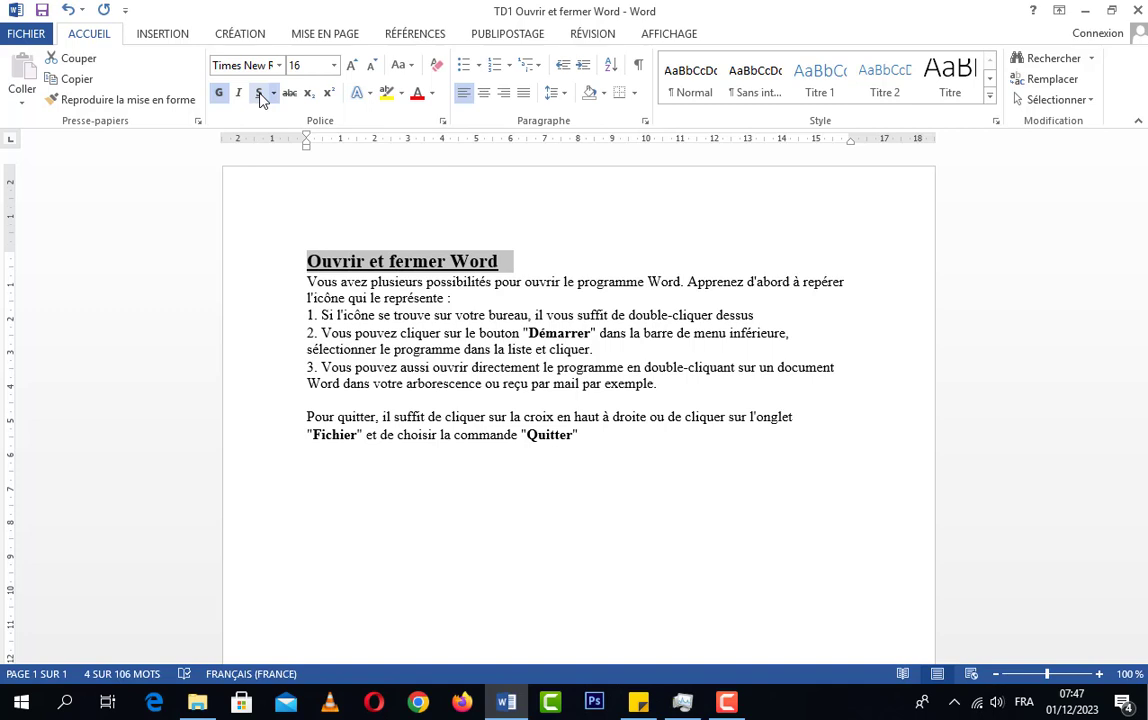
click(262, 96)
Preview the available underline styles on the title, and switch its plain underline on and back off
click(274, 94)
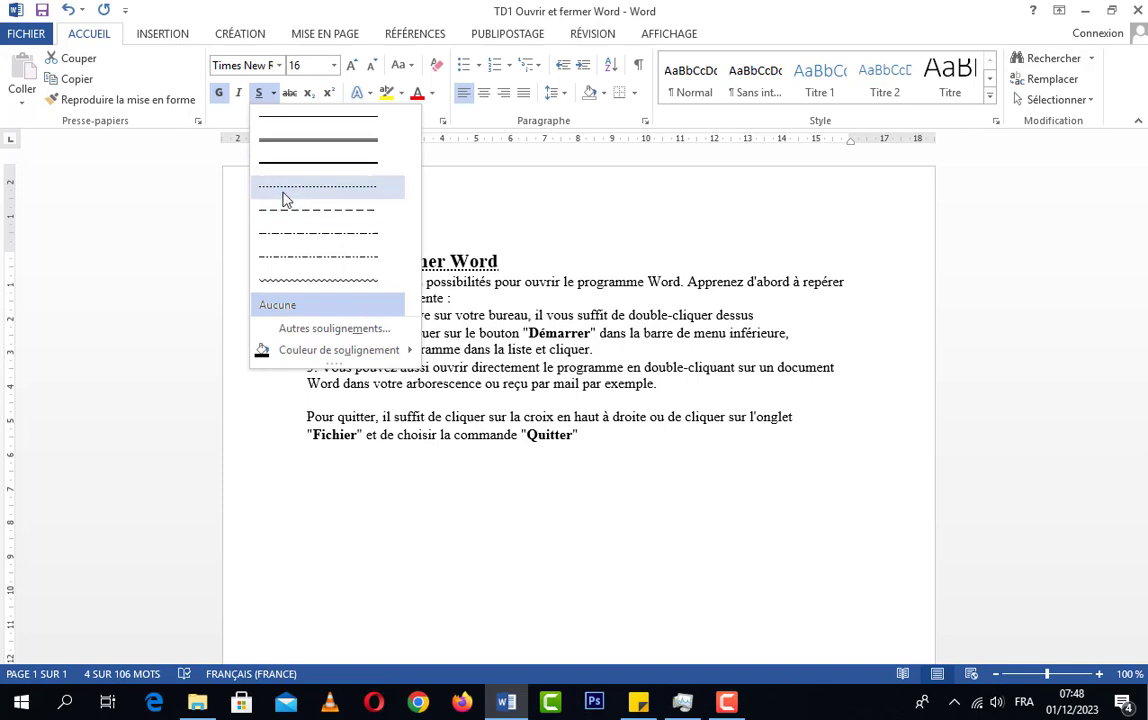
click(273, 94)
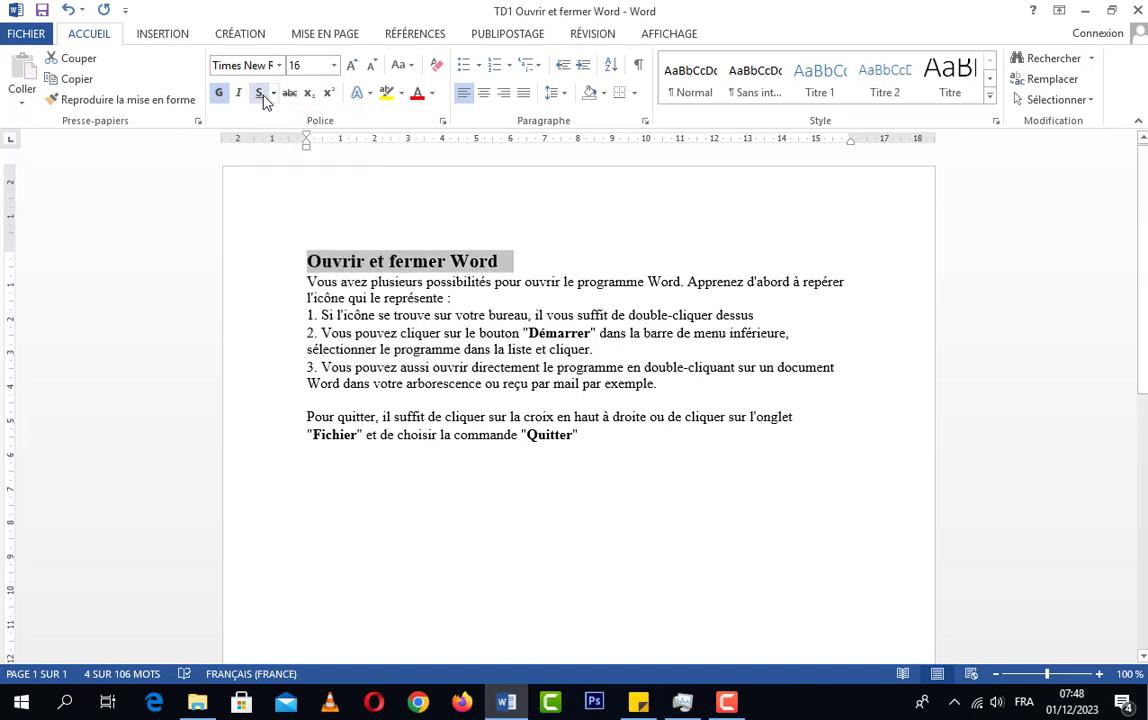
click(264, 100)
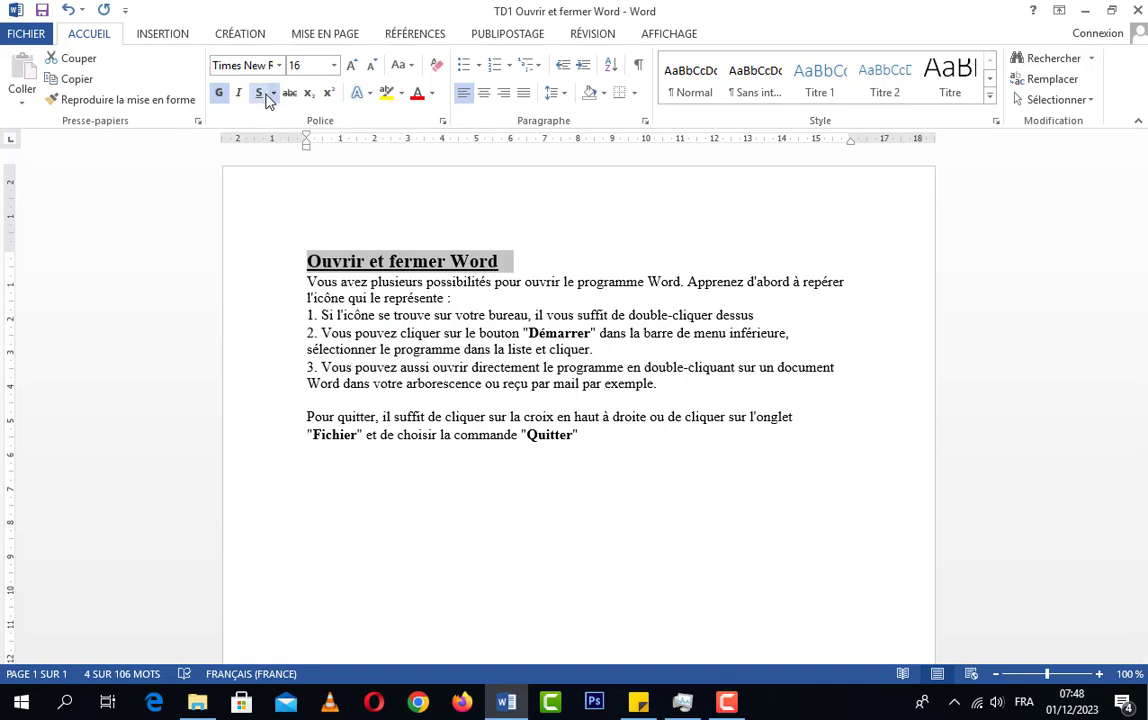
click(273, 93)
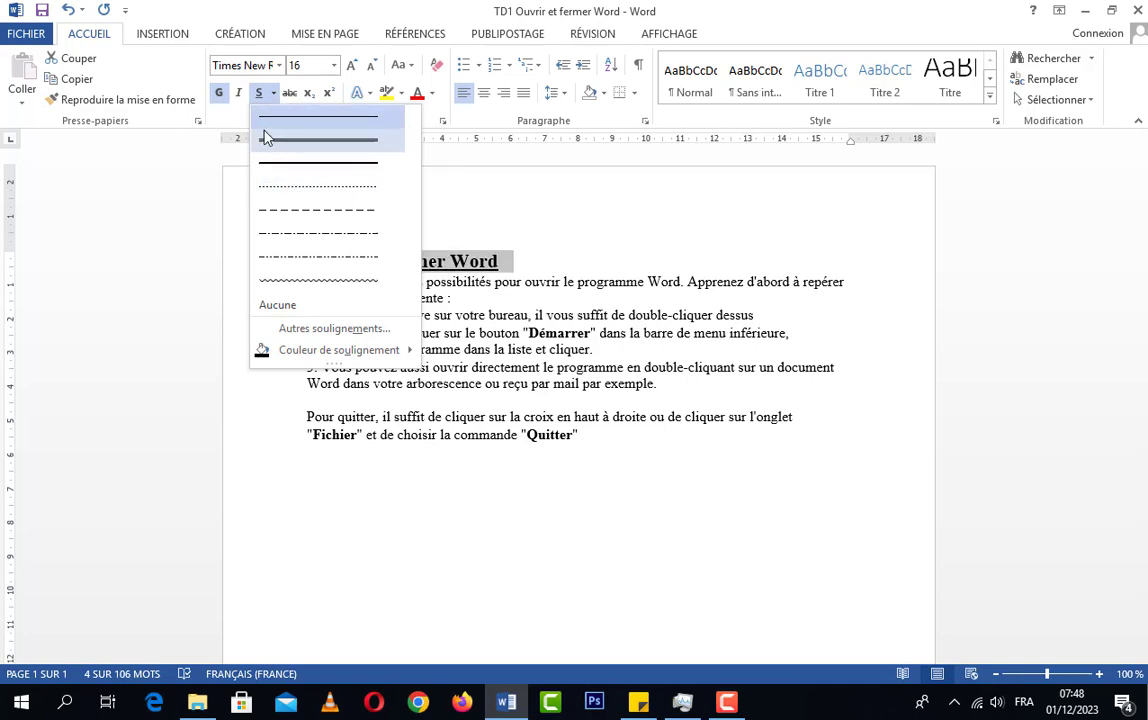
click(276, 93)
click(260, 93)
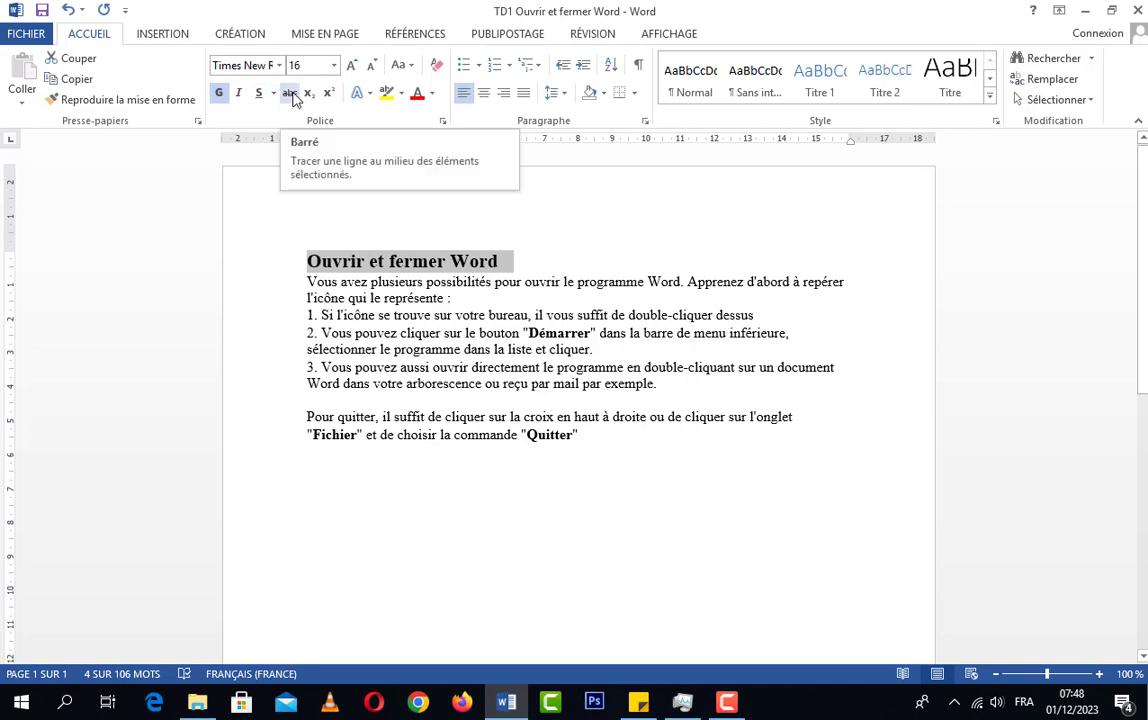
Apply strikethrough to the title "Ouvrir et fermer Word" twice, removing it each time
click(290, 94)
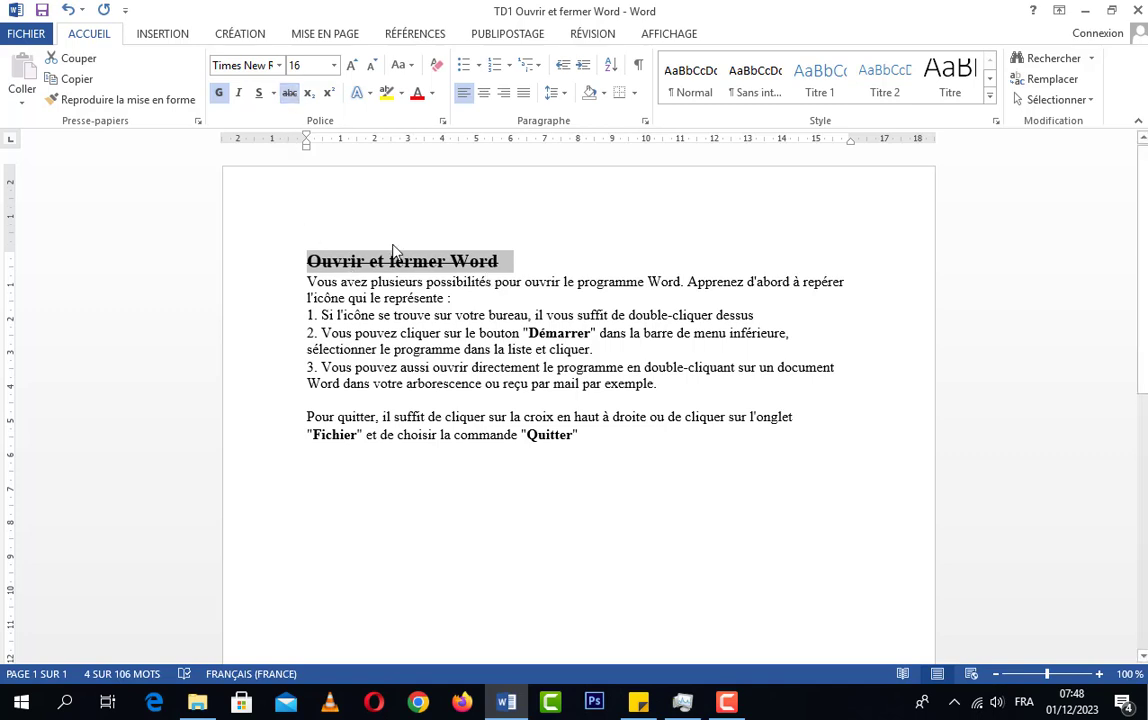
click(289, 94)
click(290, 93)
click(289, 94)
Add a new line below the last paragraph containing 10 followed by a subscript x
click(326, 434)
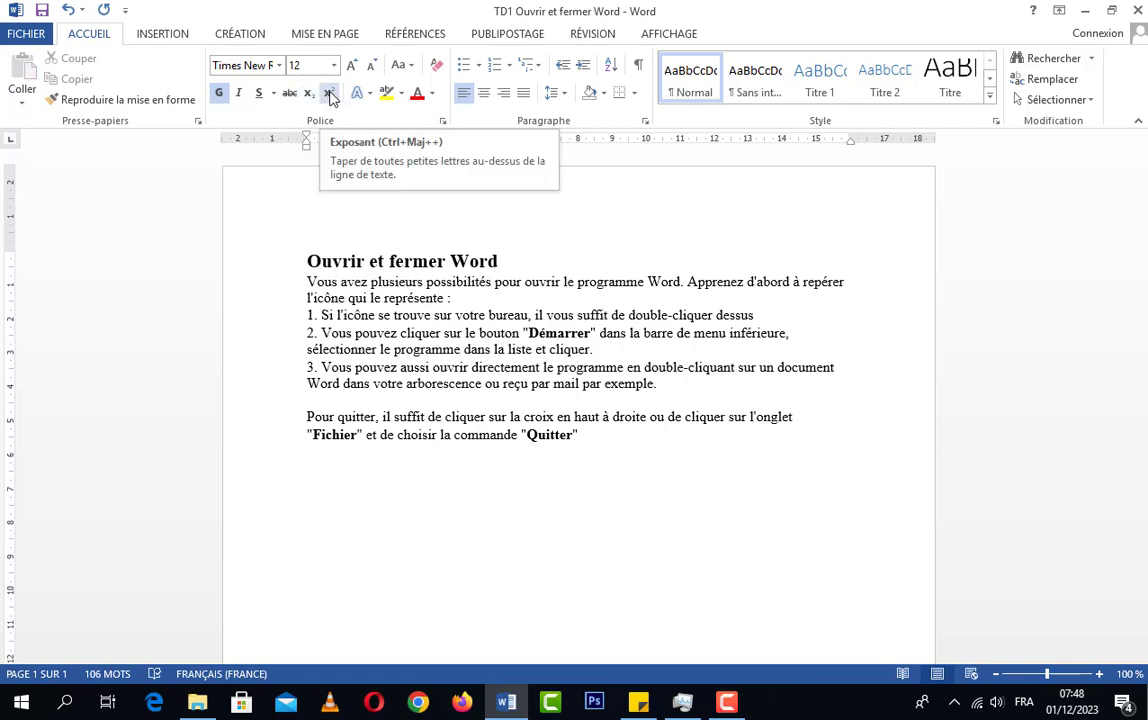
click(302, 436)
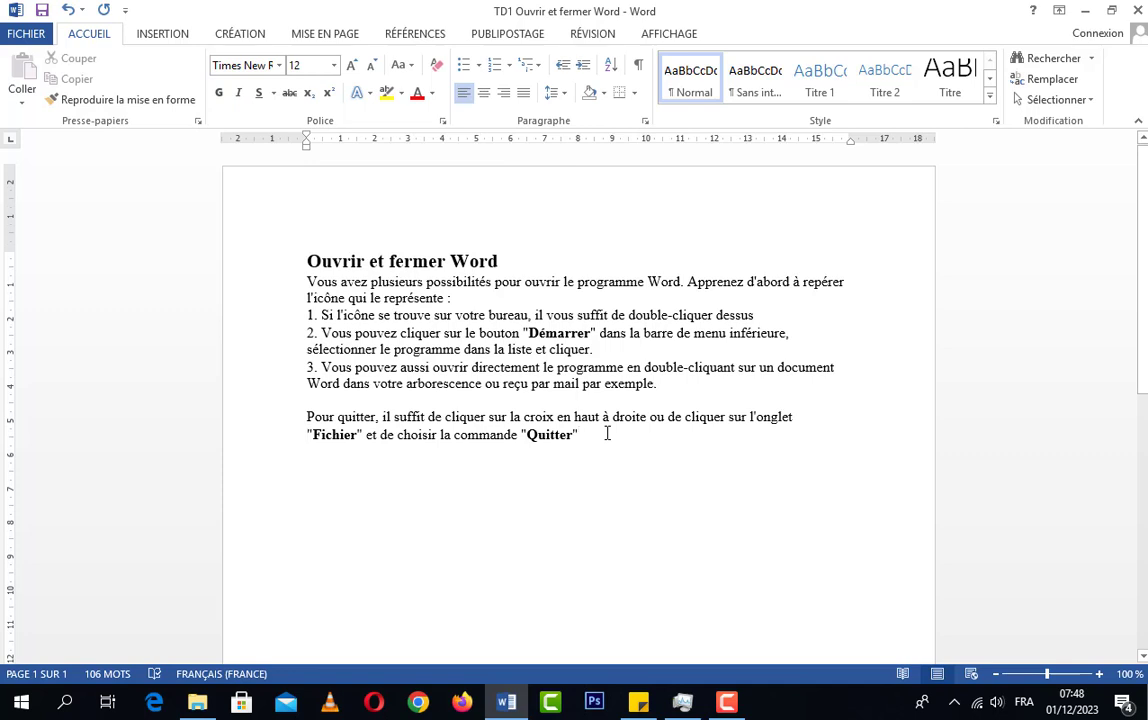
key(Return)
text(10)
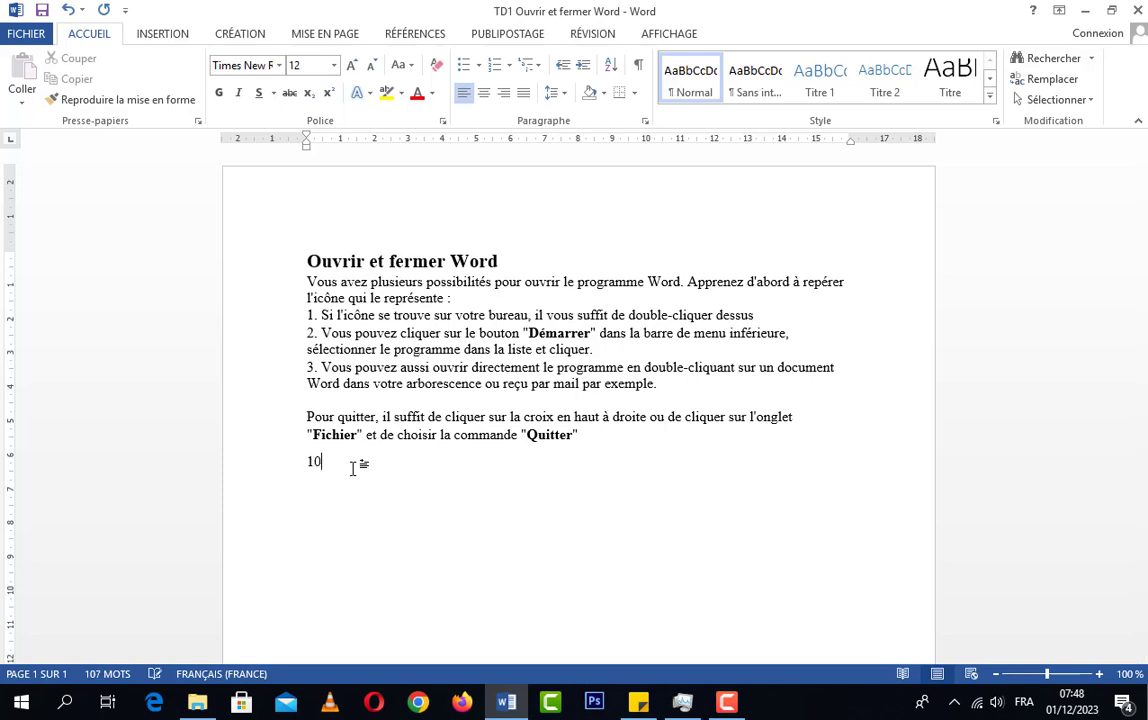
click(310, 94)
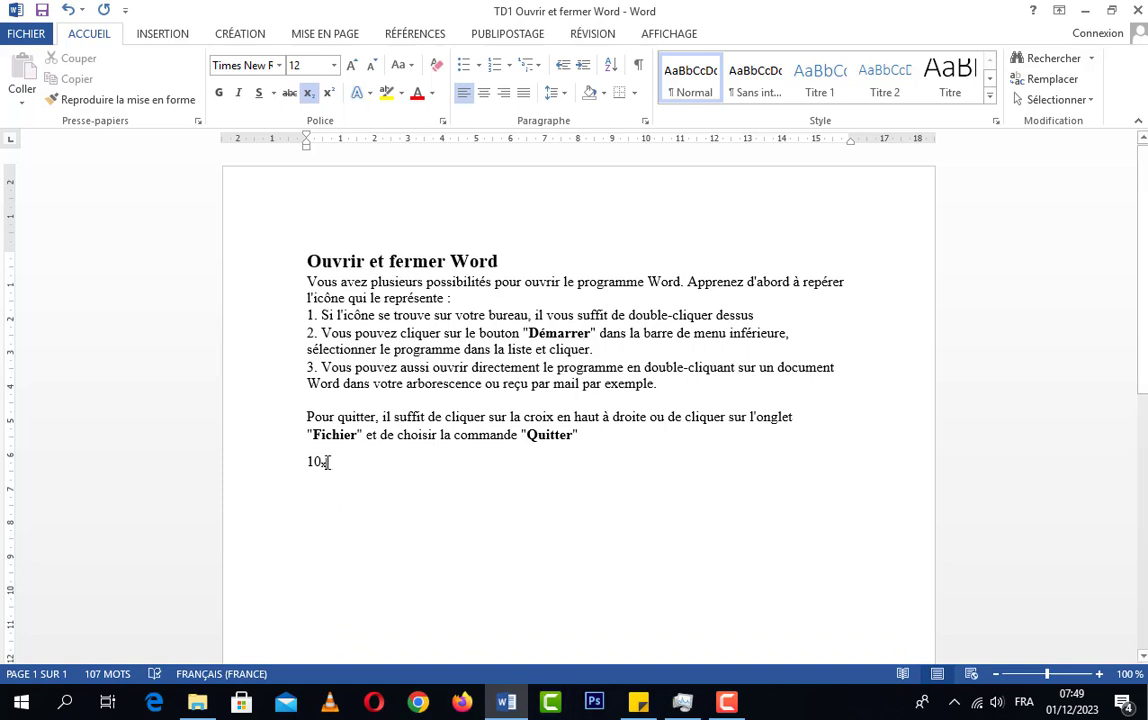
Replace the subscript x after the 10 with a superscript x
drag(320, 459, 321, 461)
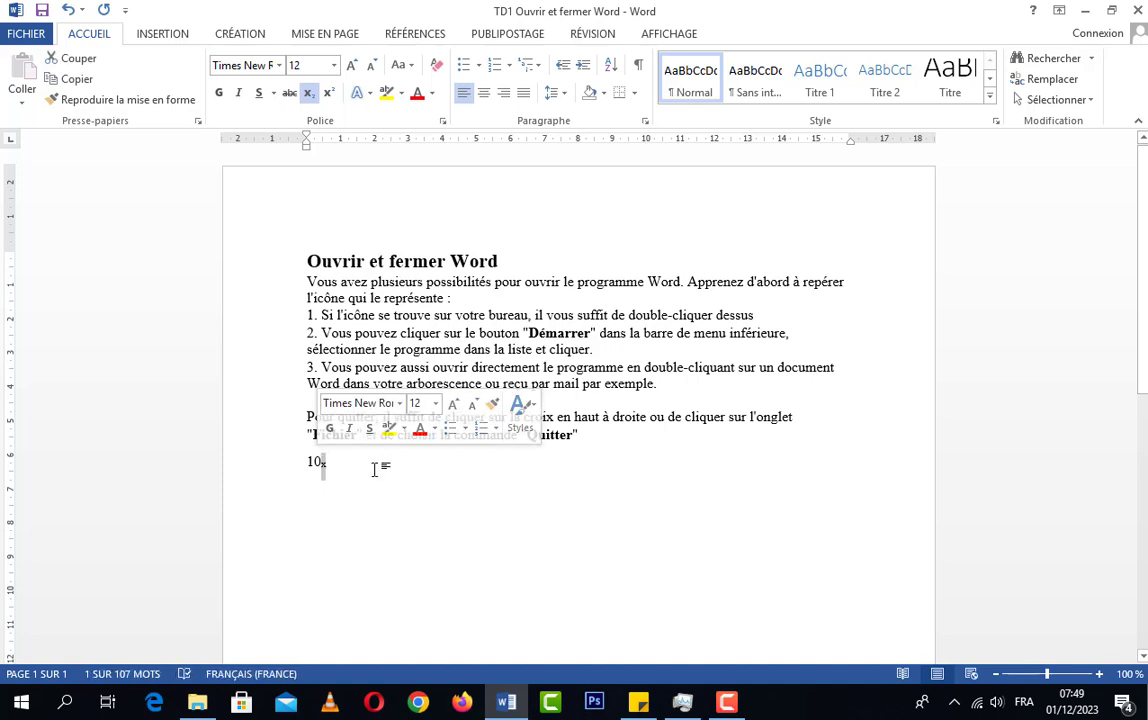
key(Delete)
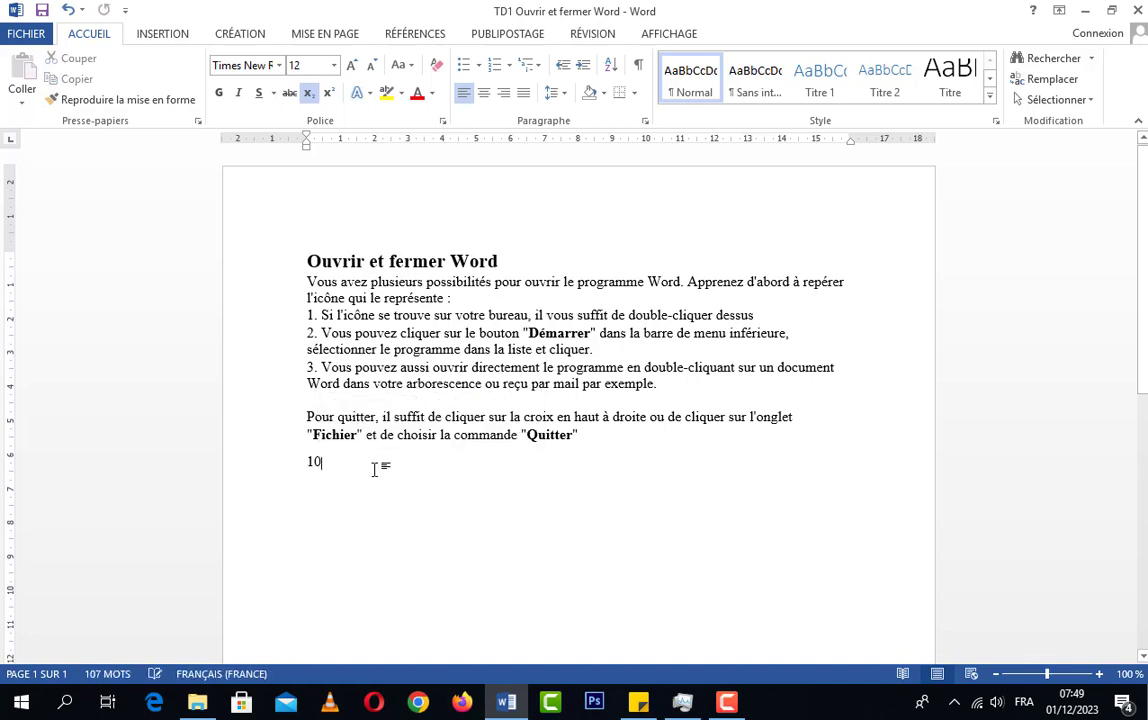
click(328, 92)
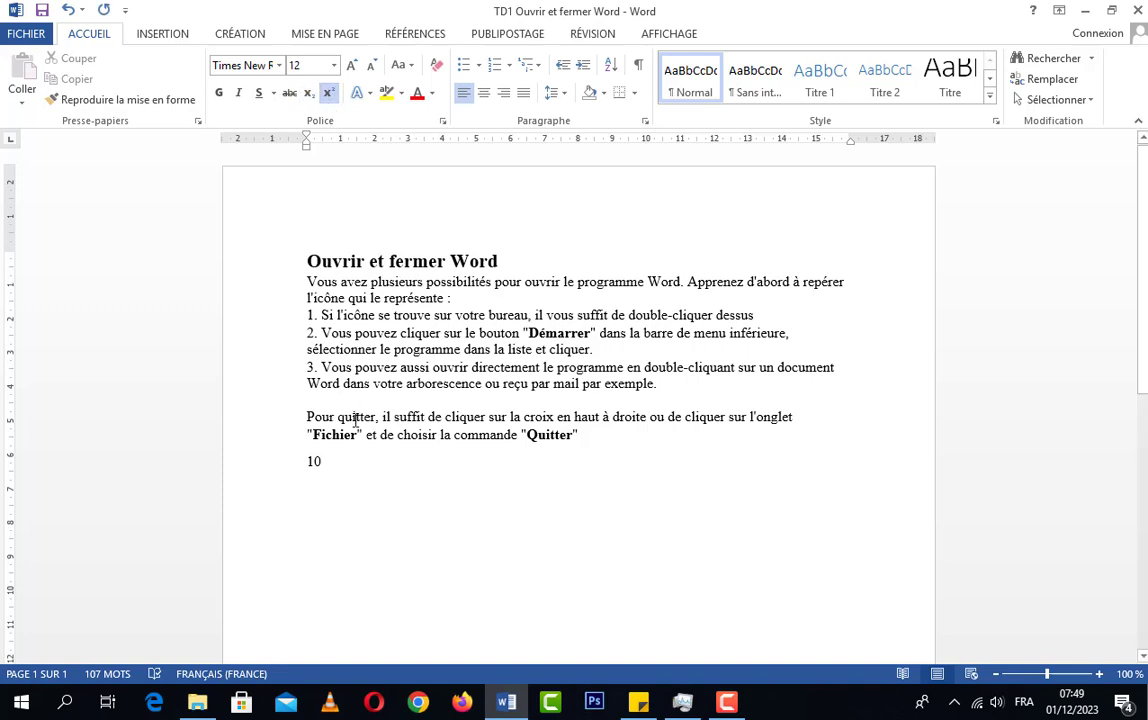
text(x)
Delete the 10 and its superscript x from the line below the last paragraph
drag(319, 457, 338, 464)
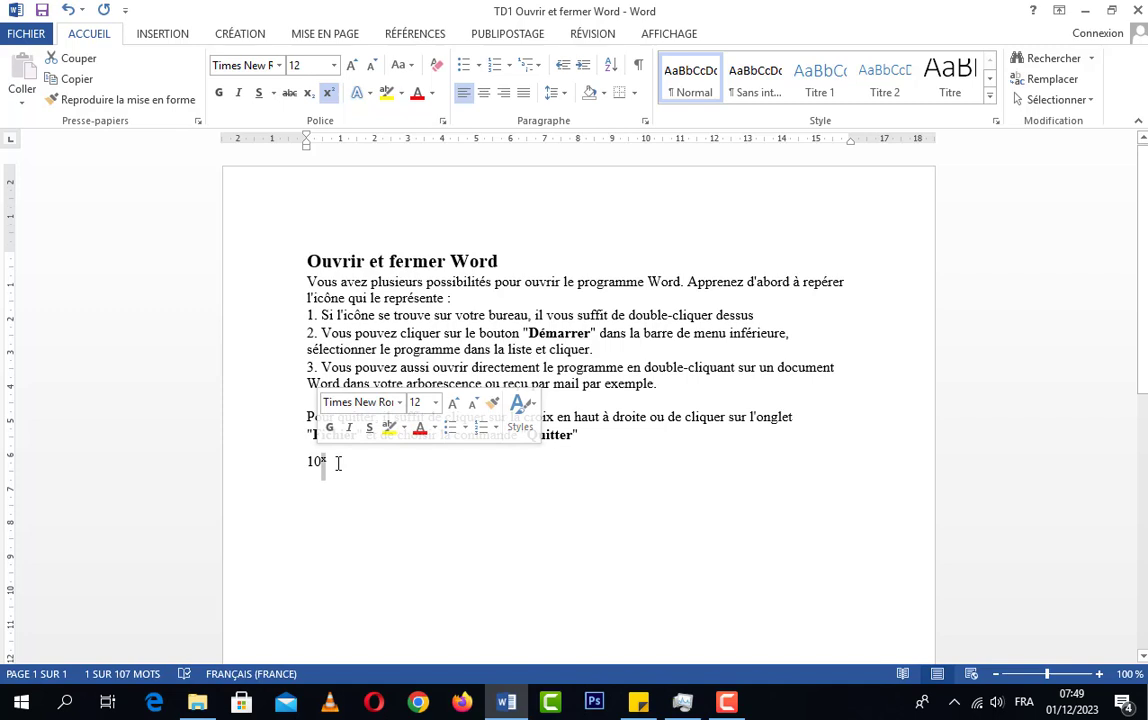
key(BackSpace)
key(BackSpace)
key(BackSpace)
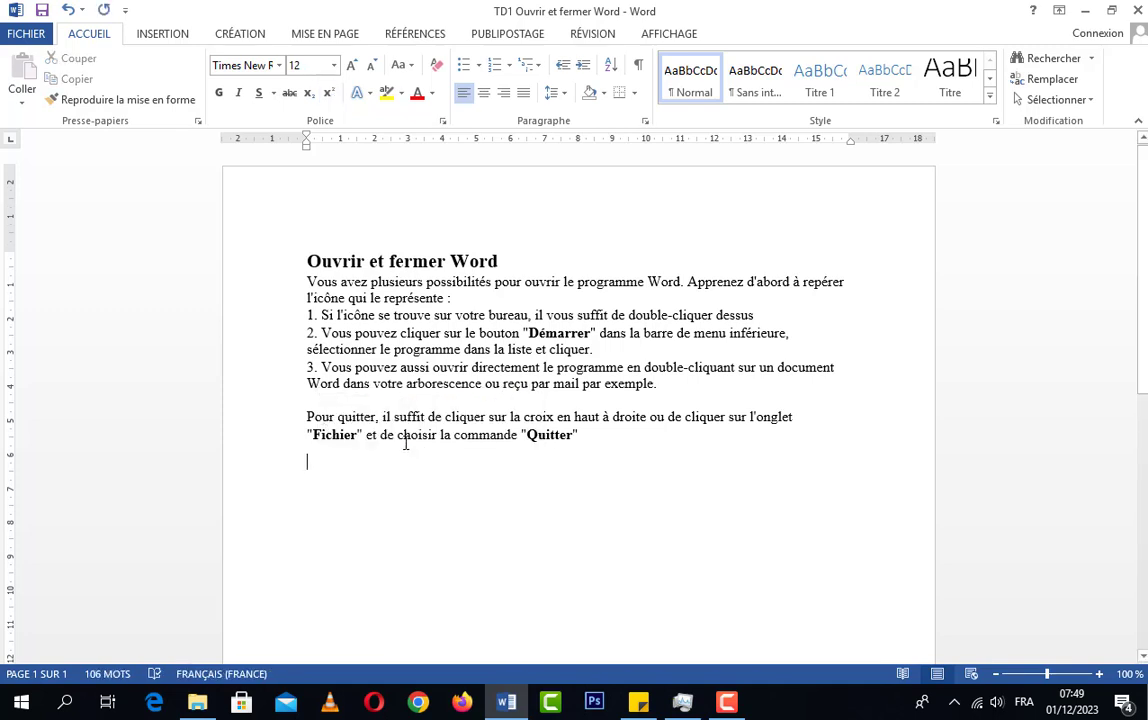
Apply the blue text effect with a reflection from the middle row of presets to the title "Ouvrir et fermer Word"
click(371, 95)
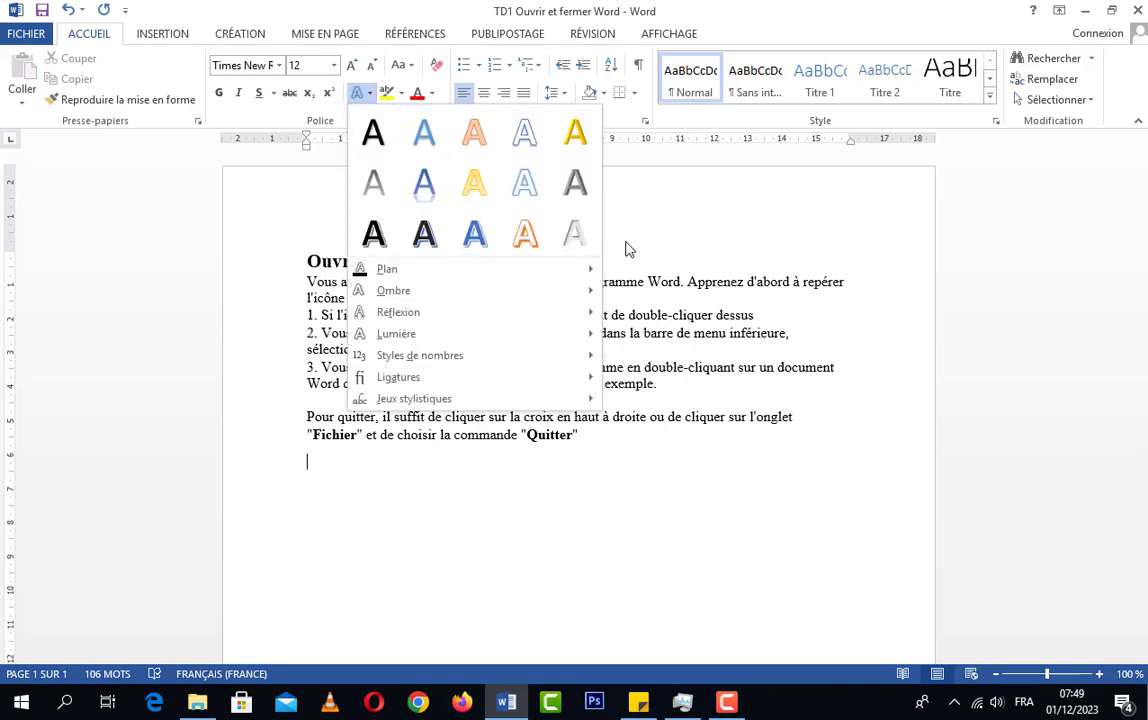
click(533, 242)
drag(507, 261, 269, 266)
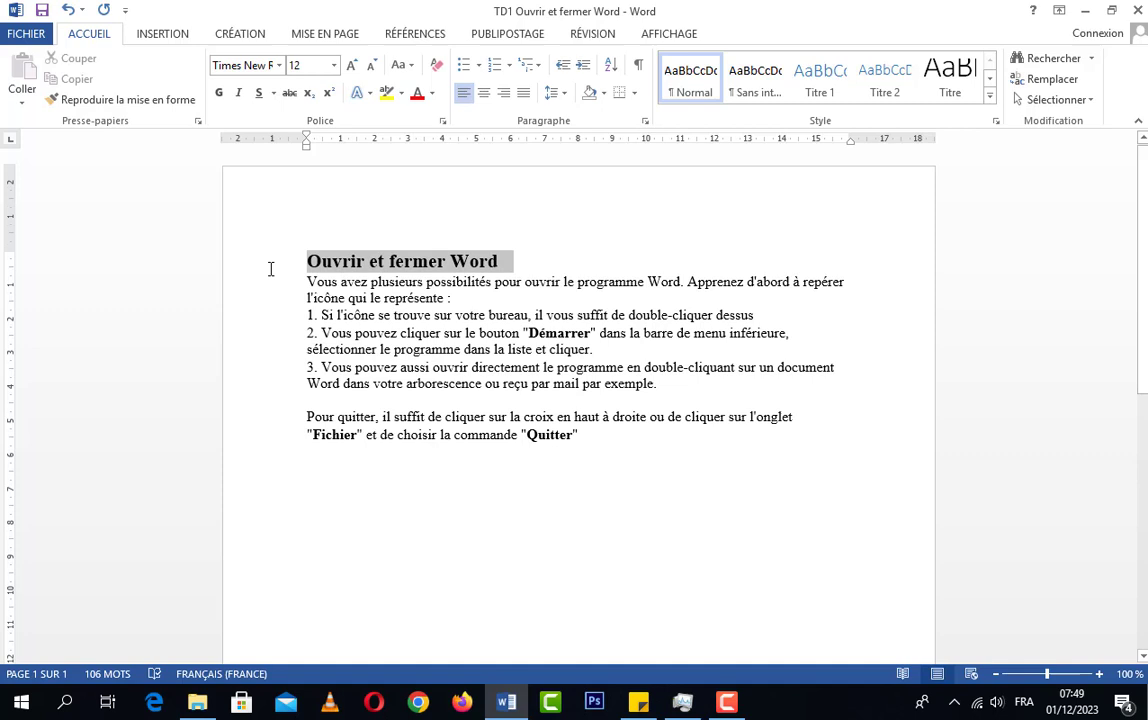
click(370, 95)
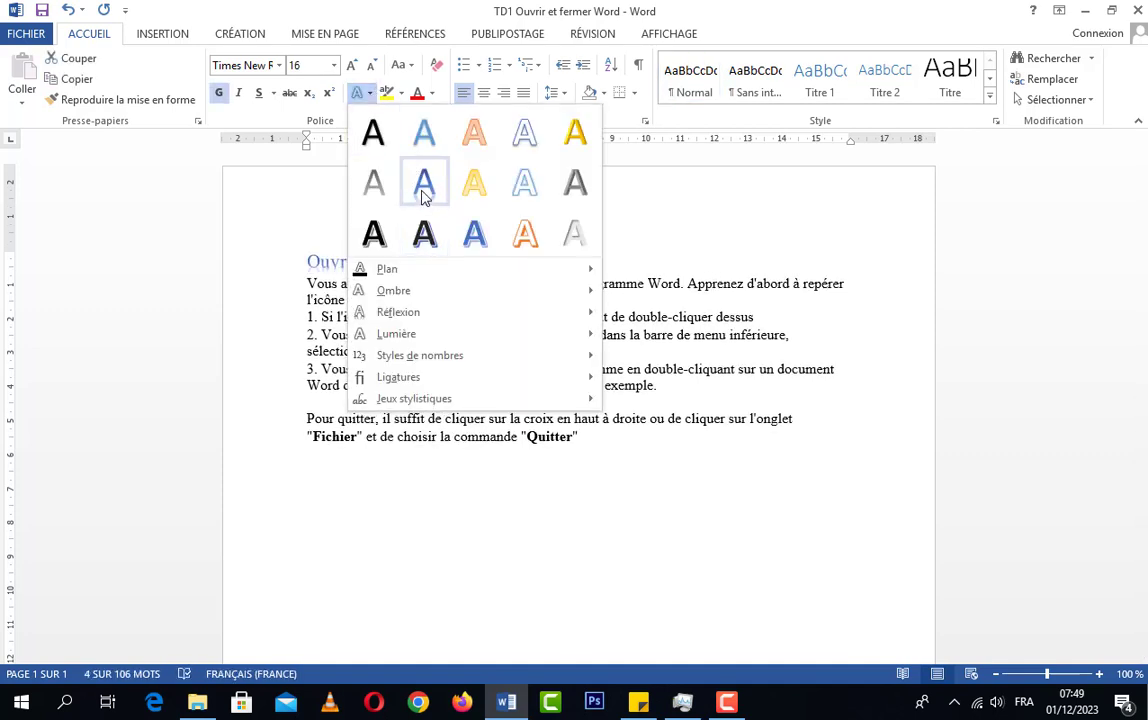
click(590, 260)
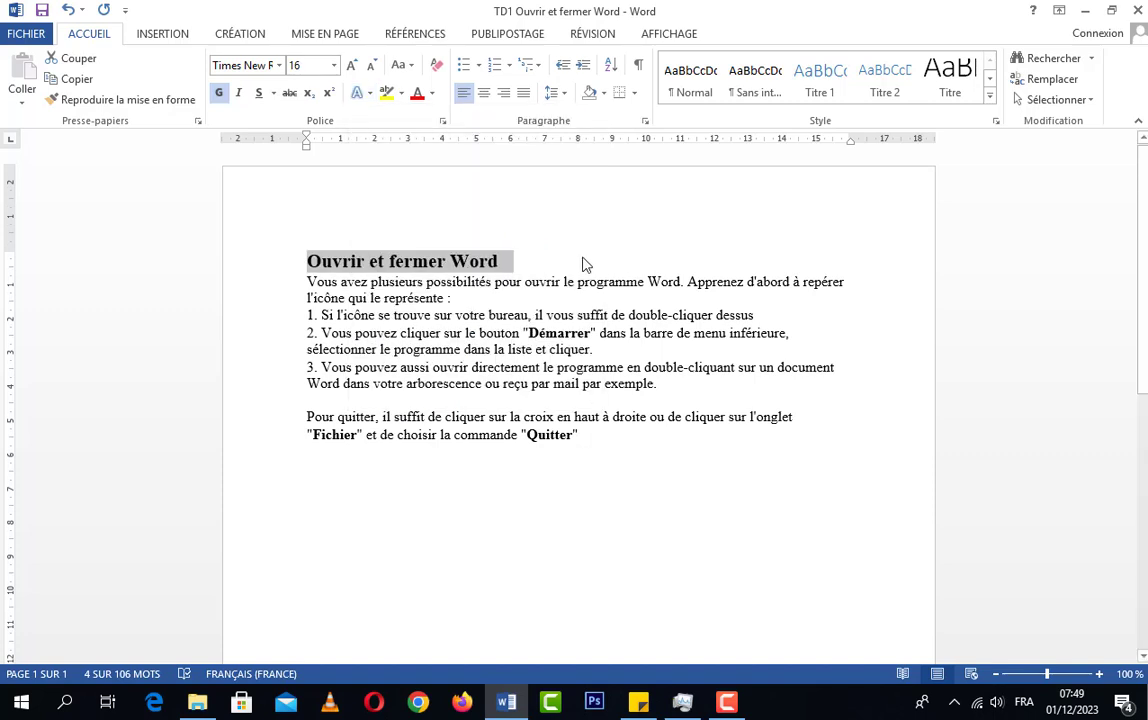
click(518, 266)
click(292, 259)
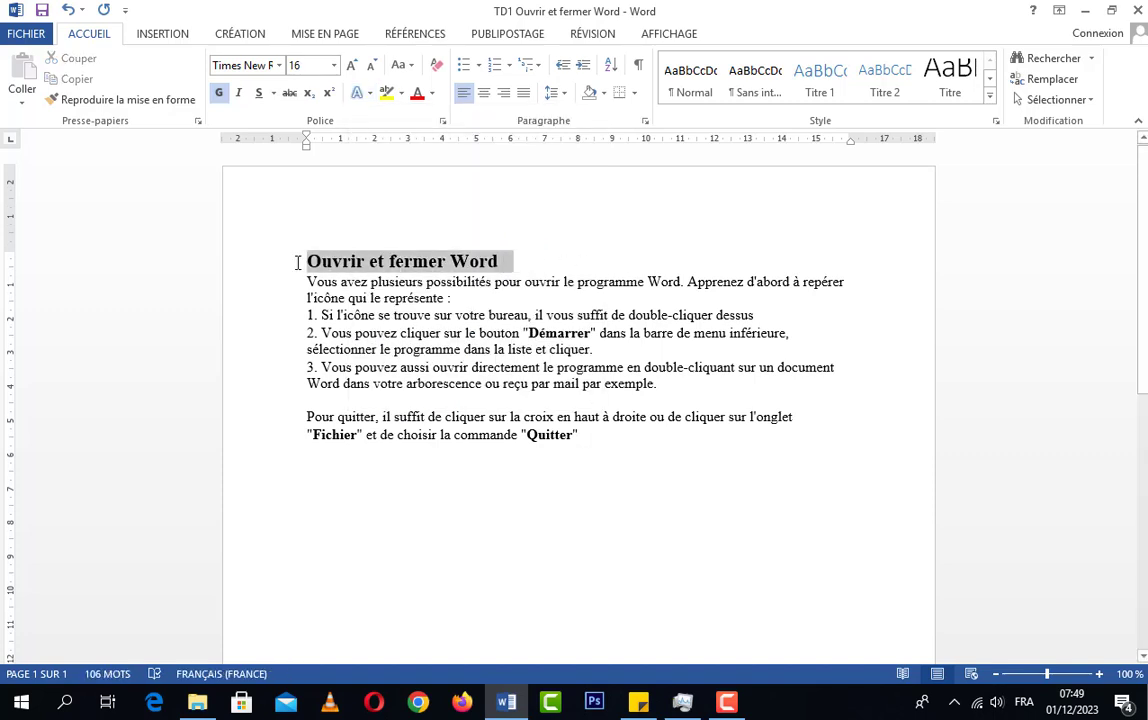
click(370, 94)
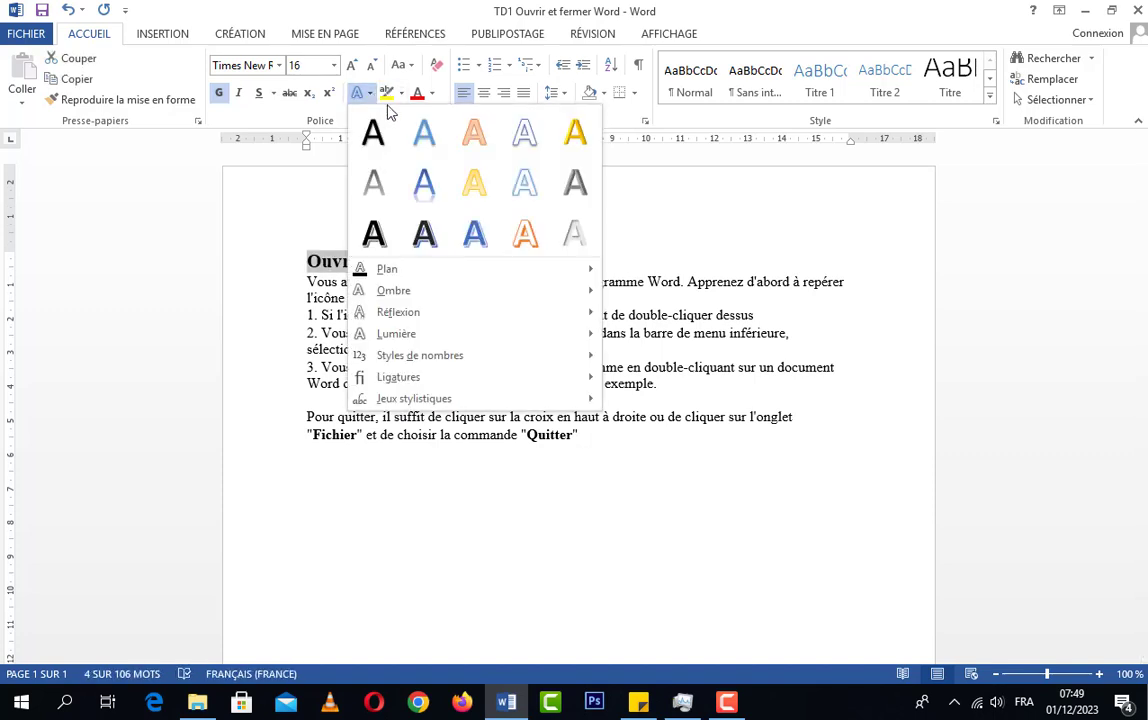
click(424, 186)
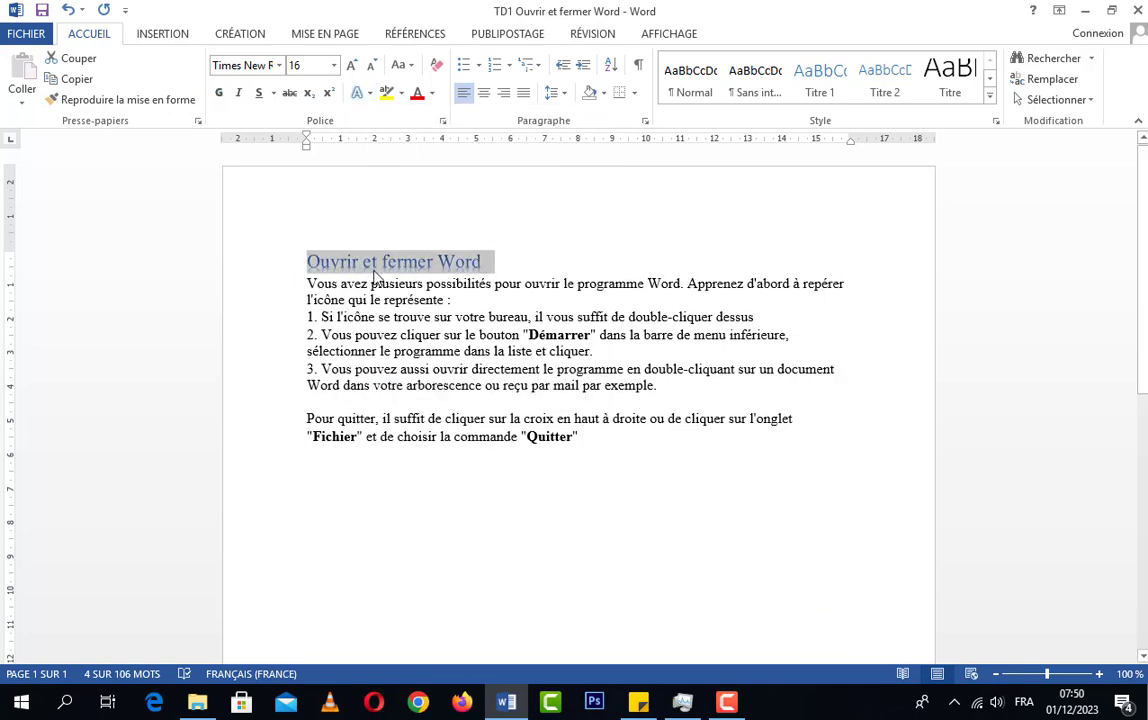
Examine the text effect presets and the outline and shadow options available for the title "Ouvrir et fermer Word"
click(500, 264)
drag(500, 264, 325, 260)
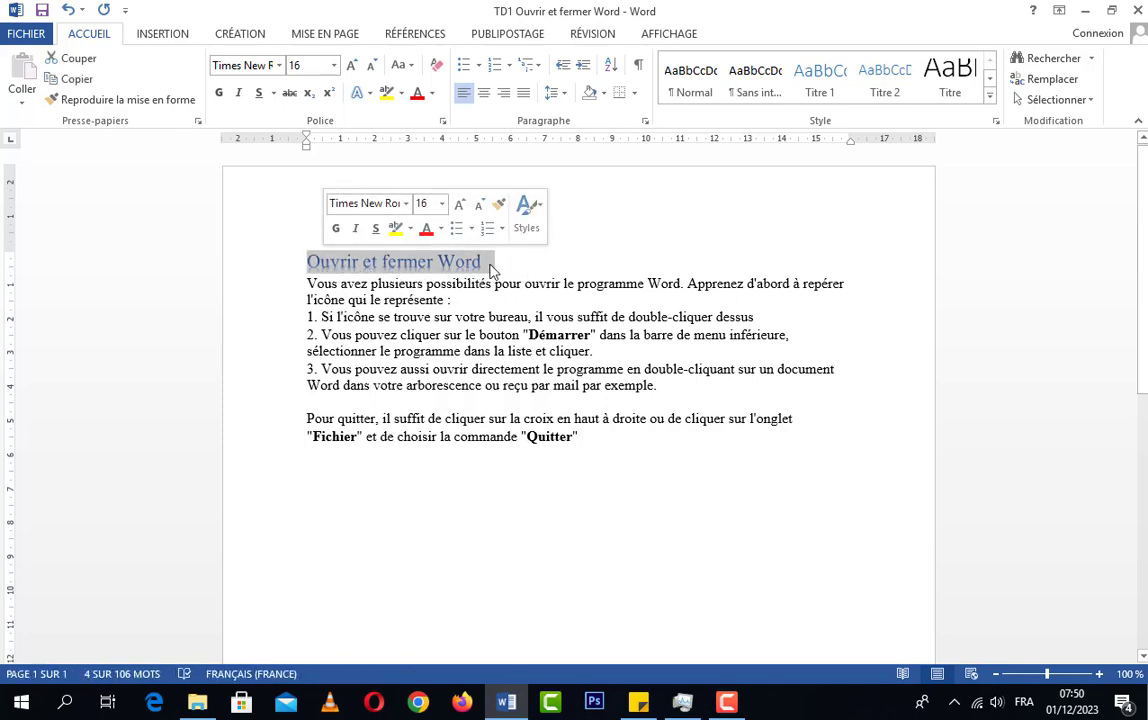
click(370, 93)
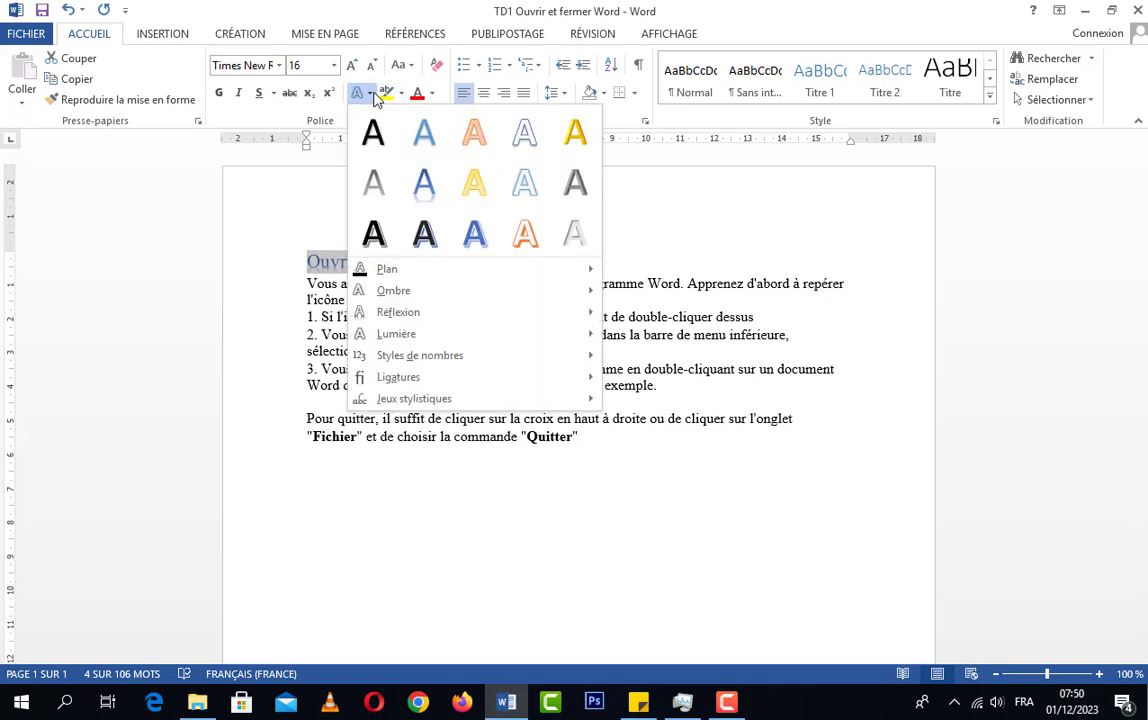
click(656, 275)
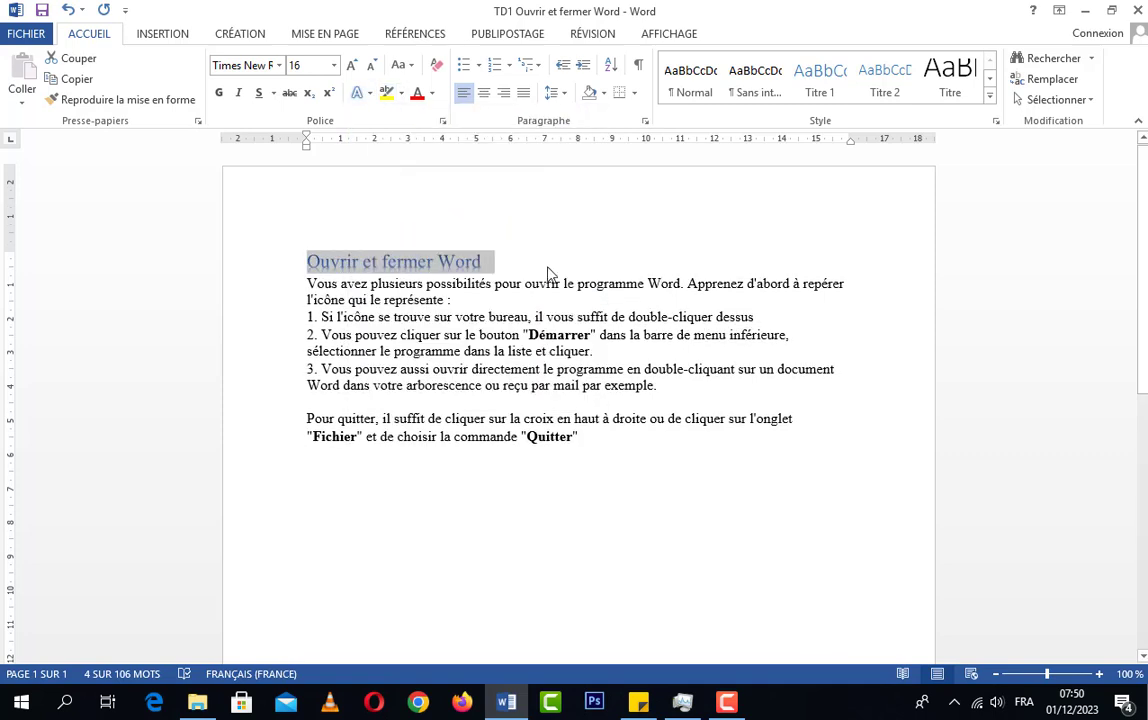
click(370, 93)
mouse_move(405, 269)
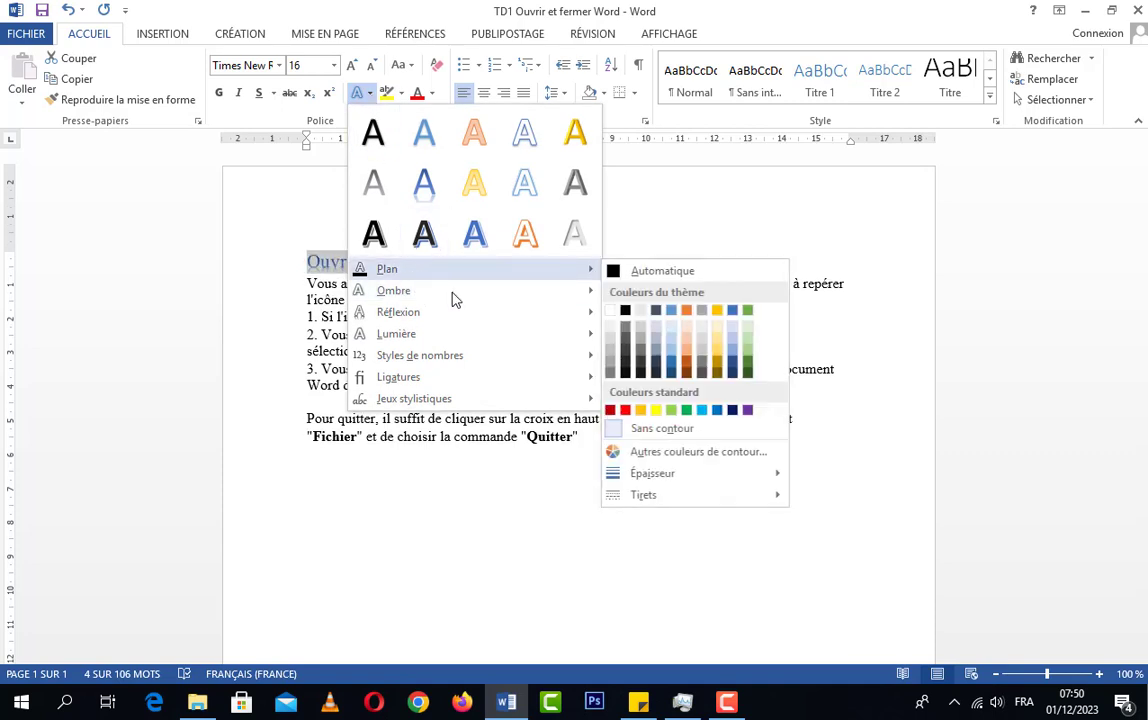
mouse_move(495, 292)
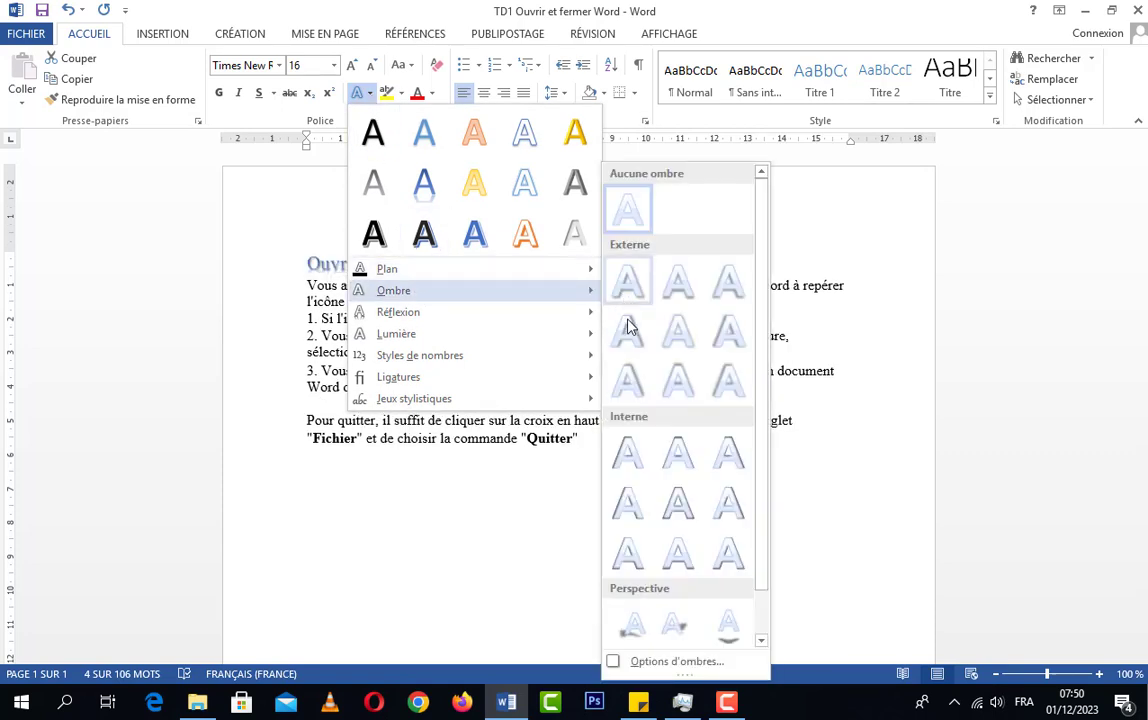
click(317, 273)
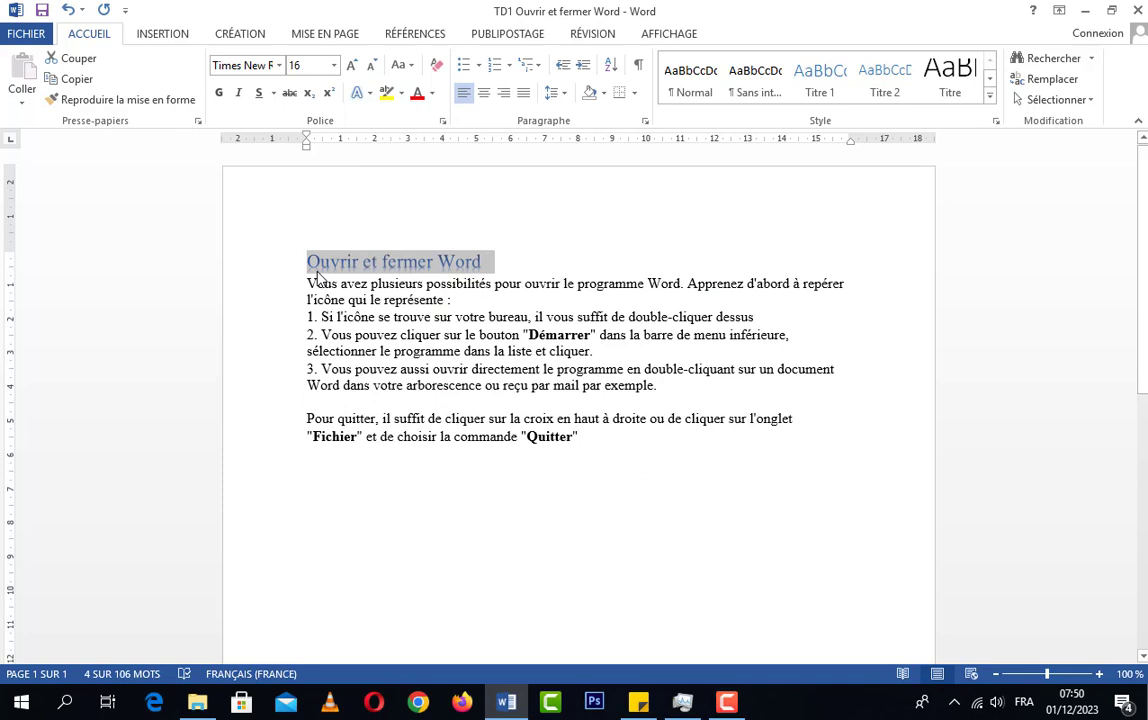
Undo the text effect applied to the title "Ouvrir et fermer Word"
click(530, 264)
drag(495, 262, 325, 264)
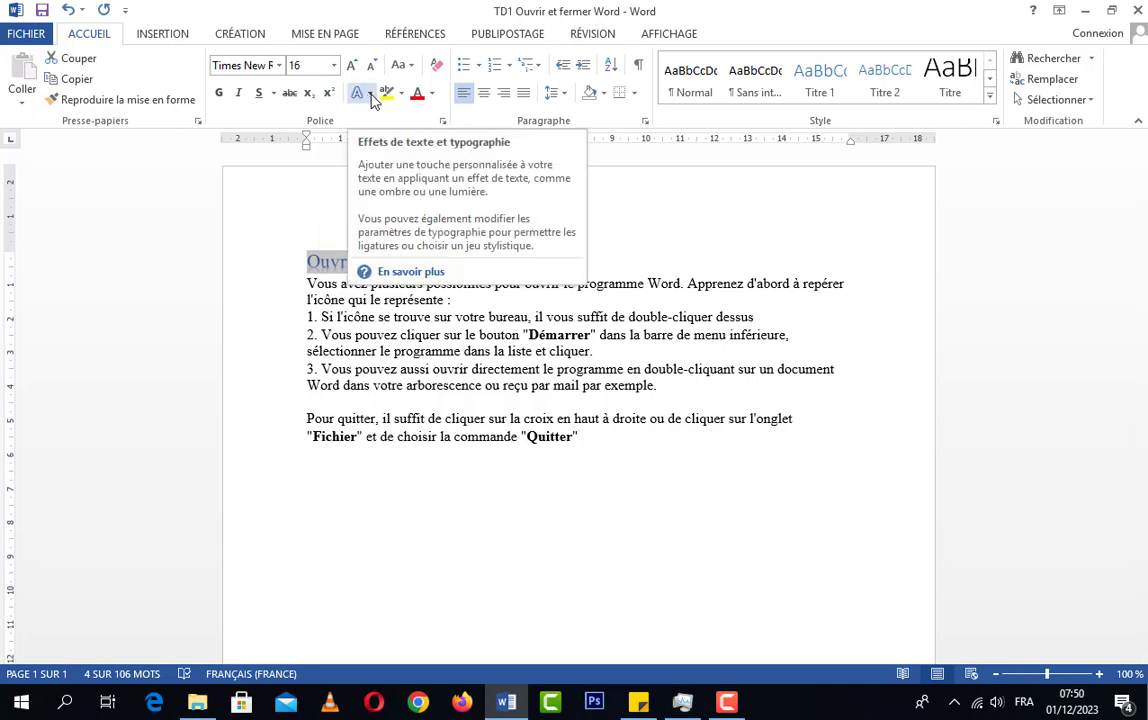
click(69, 11)
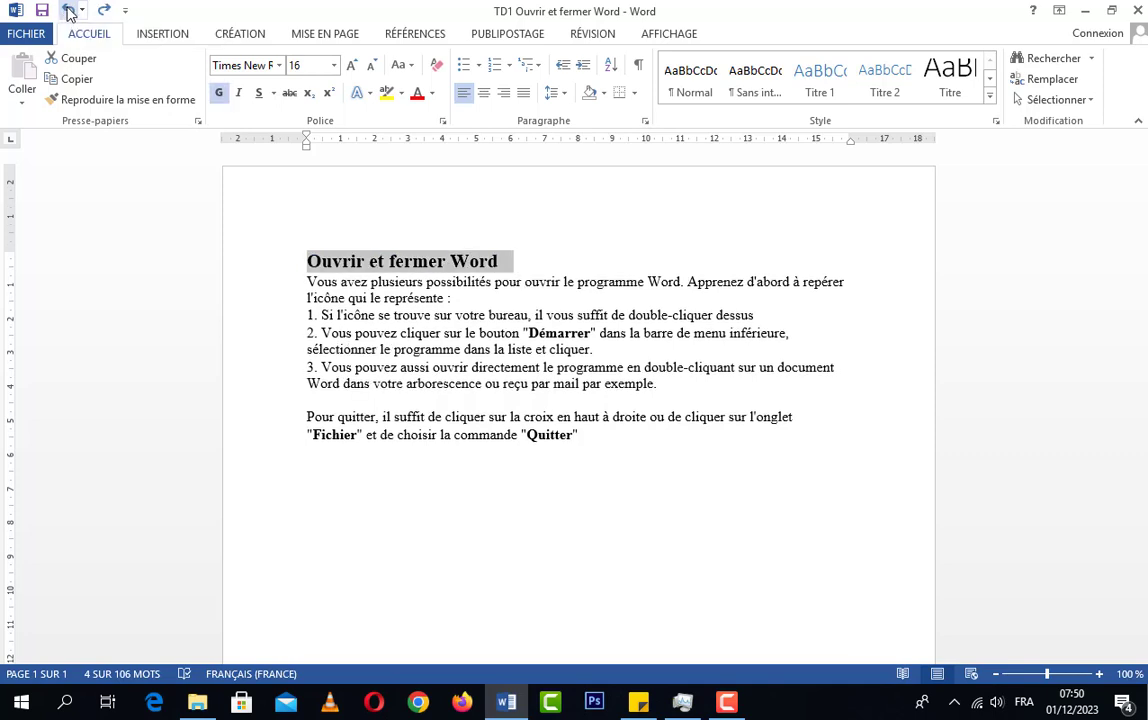
drag(507, 262, 262, 241)
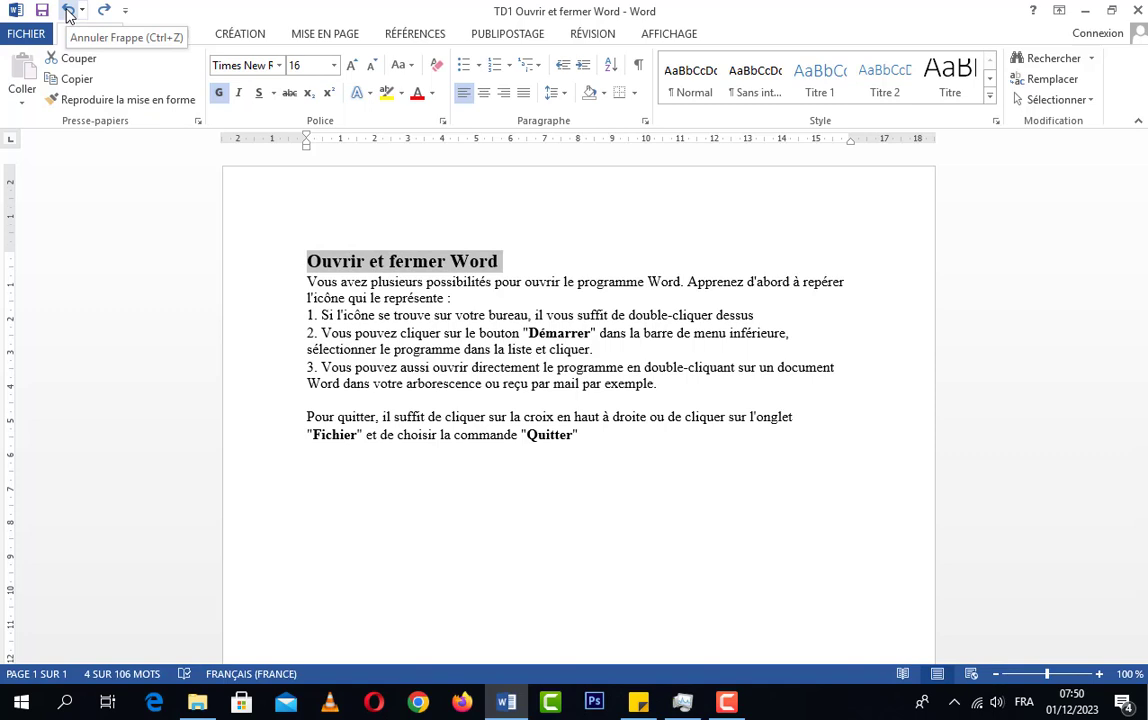
click(103, 10)
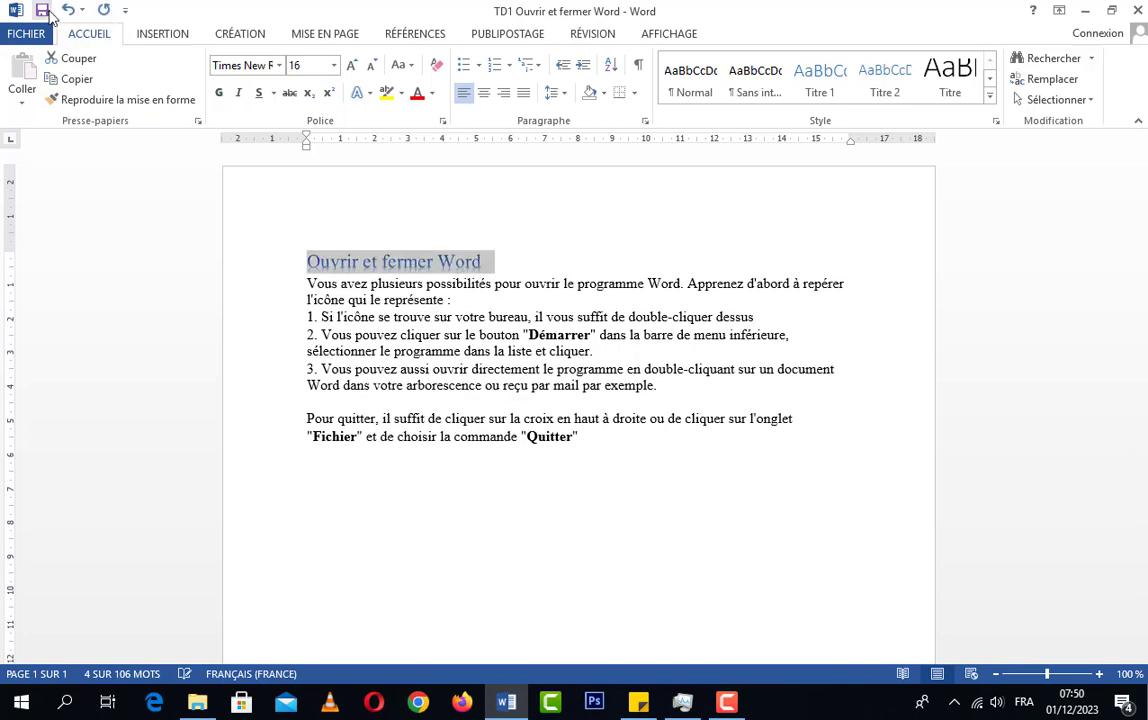
click(69, 12)
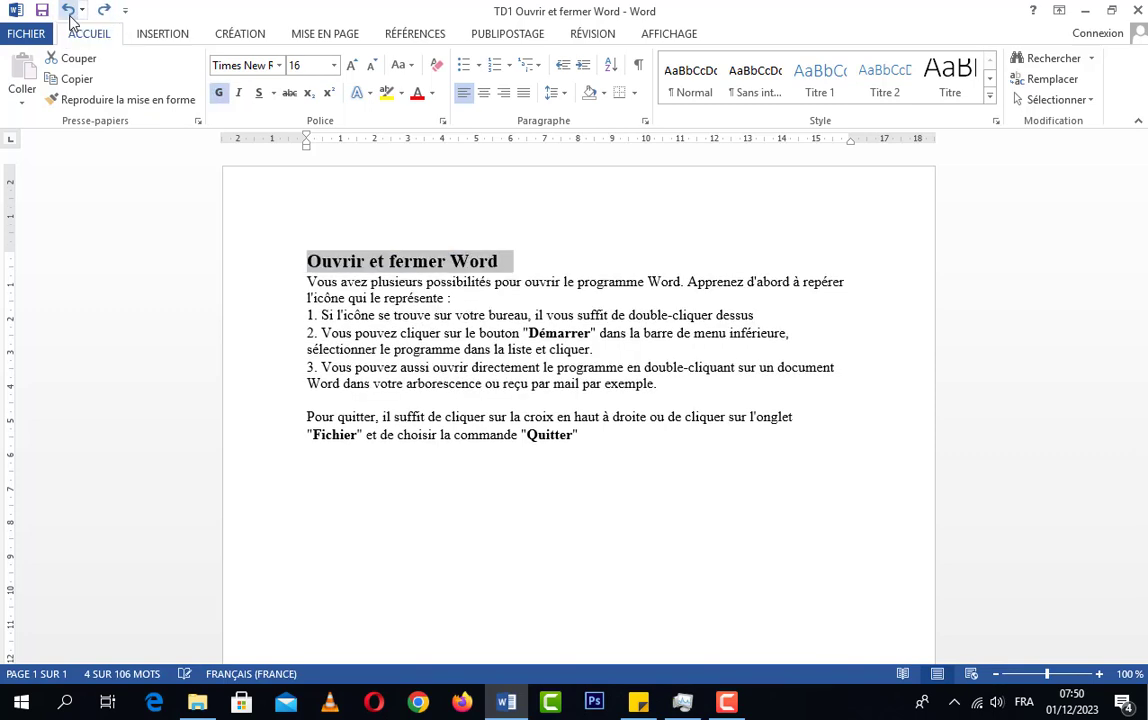
Highlight the title "Ouvrir et fermer Word" in yellow
click(506, 261)
drag(506, 261, 305, 261)
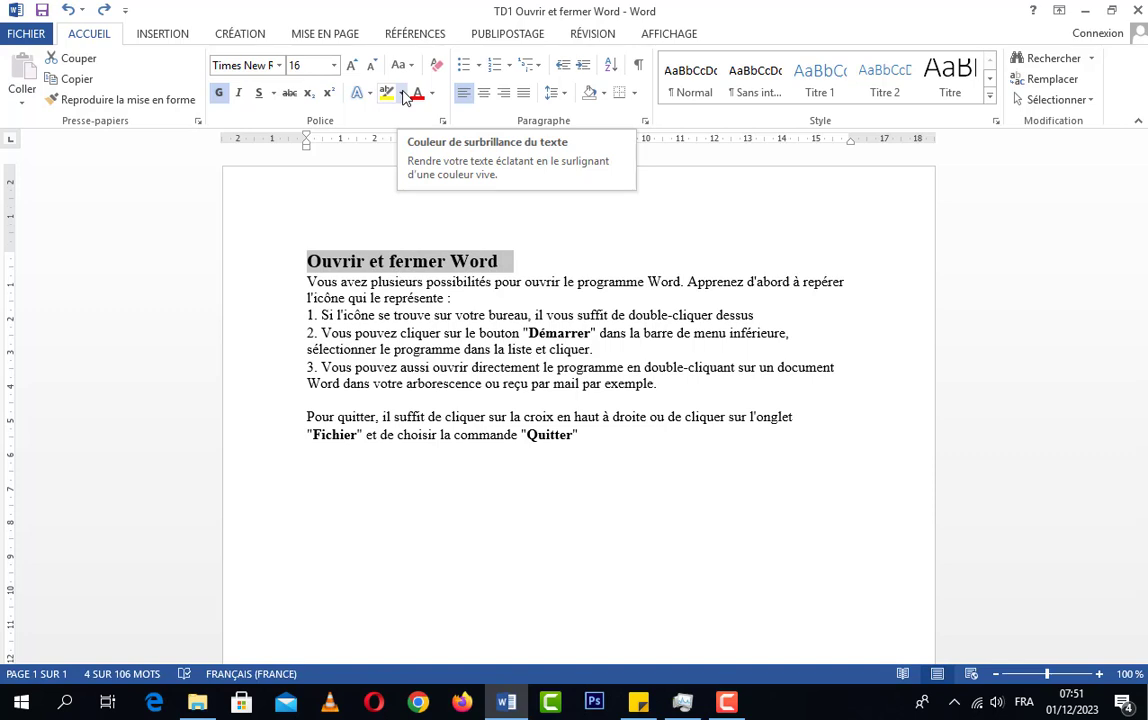
click(403, 94)
click(390, 115)
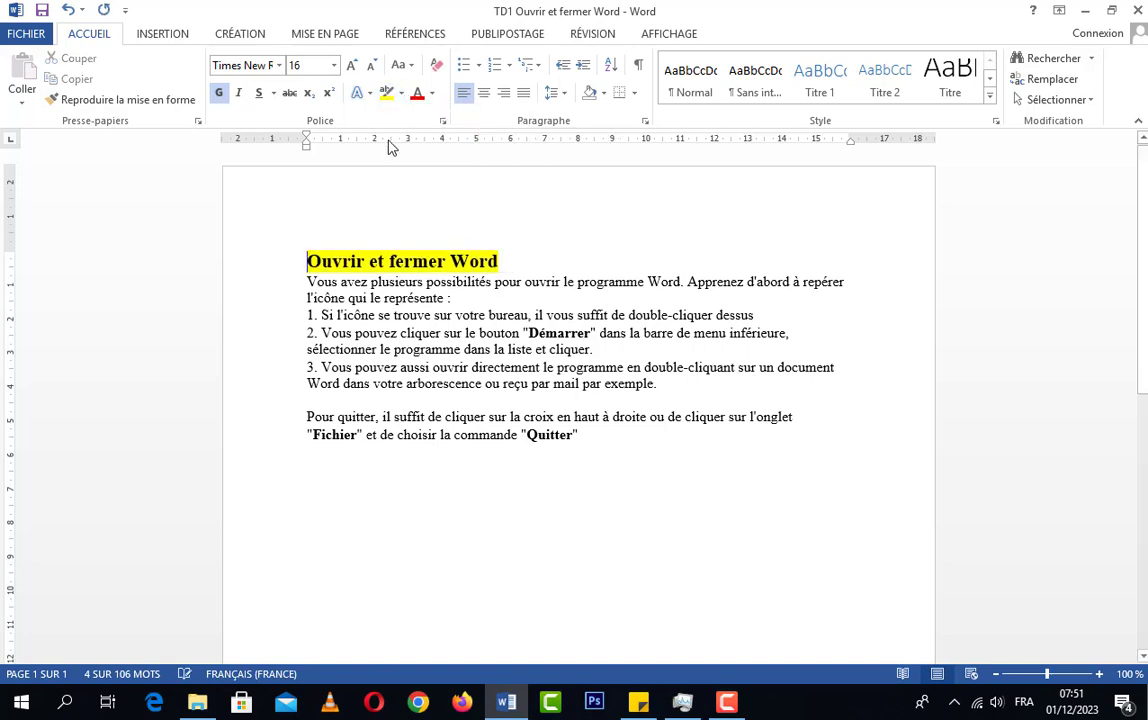
Change the highlight colour of the title "Ouvrir et fermer Word" to bright green
click(492, 274)
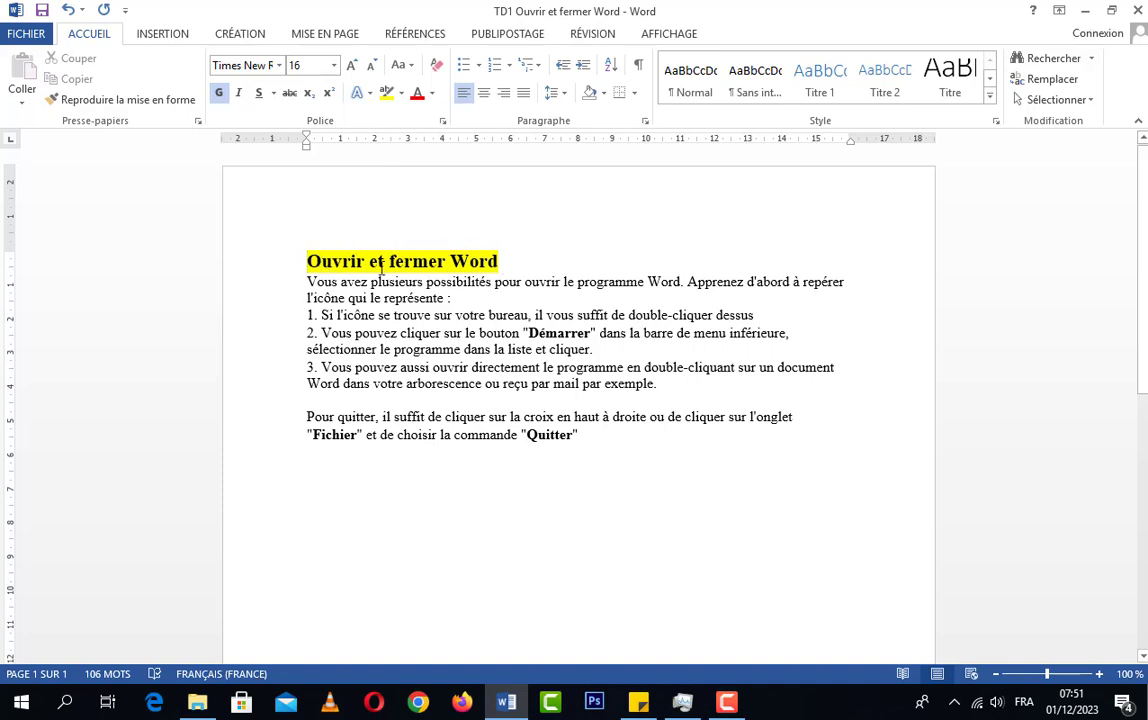
click(404, 90)
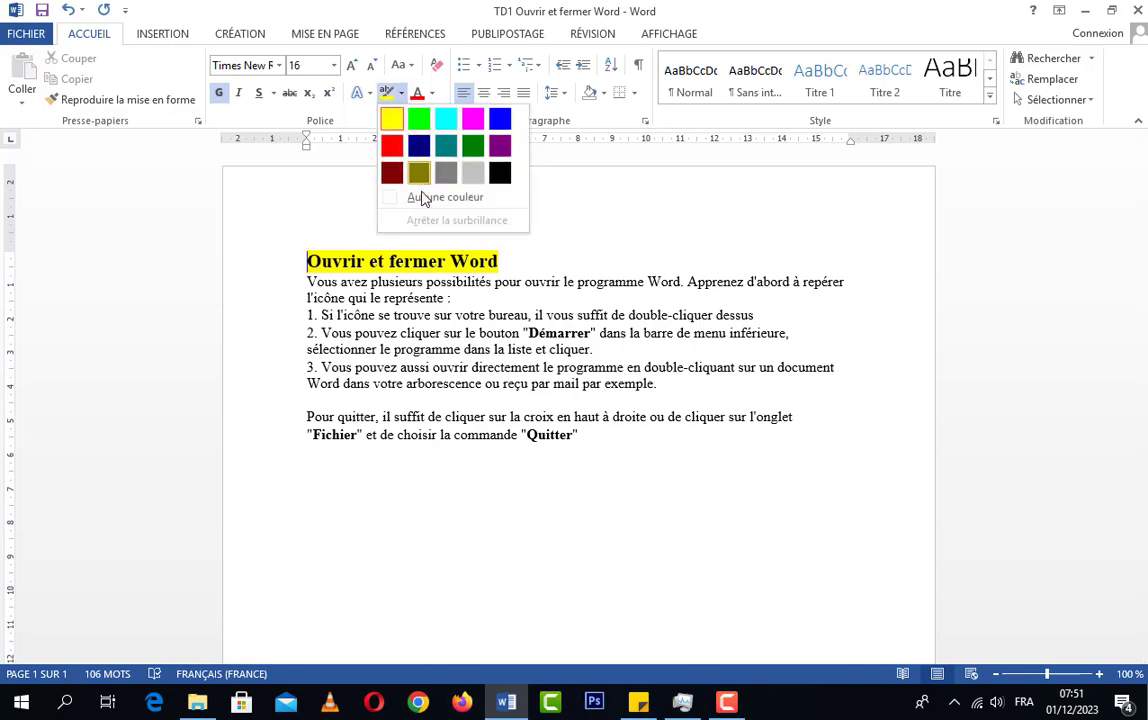
click(418, 118)
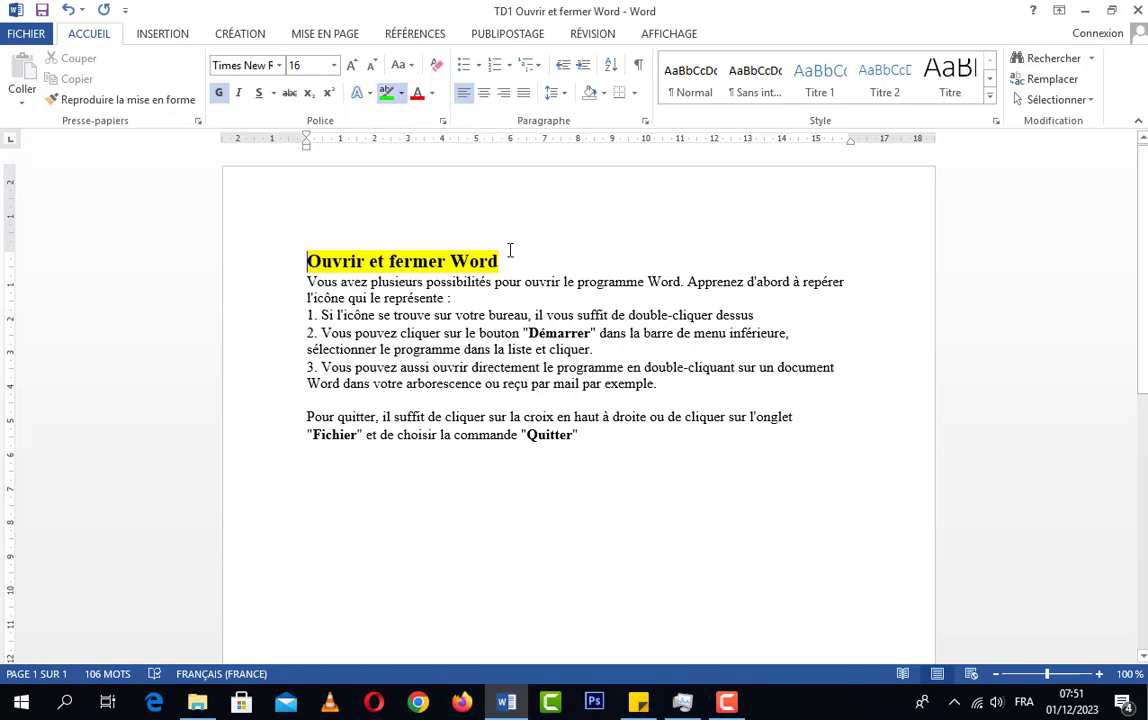
drag(500, 260, 306, 258)
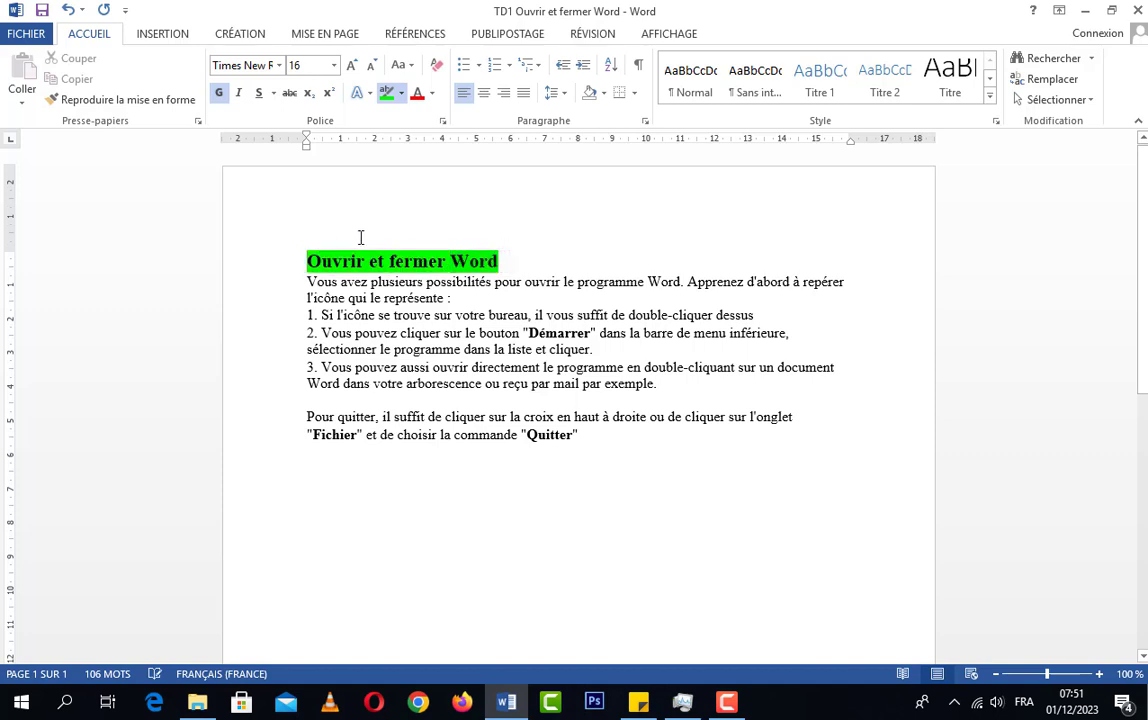
Remove the highlight from the title with the "Aucune couleur" option and stop the highlighting mode
click(401, 93)
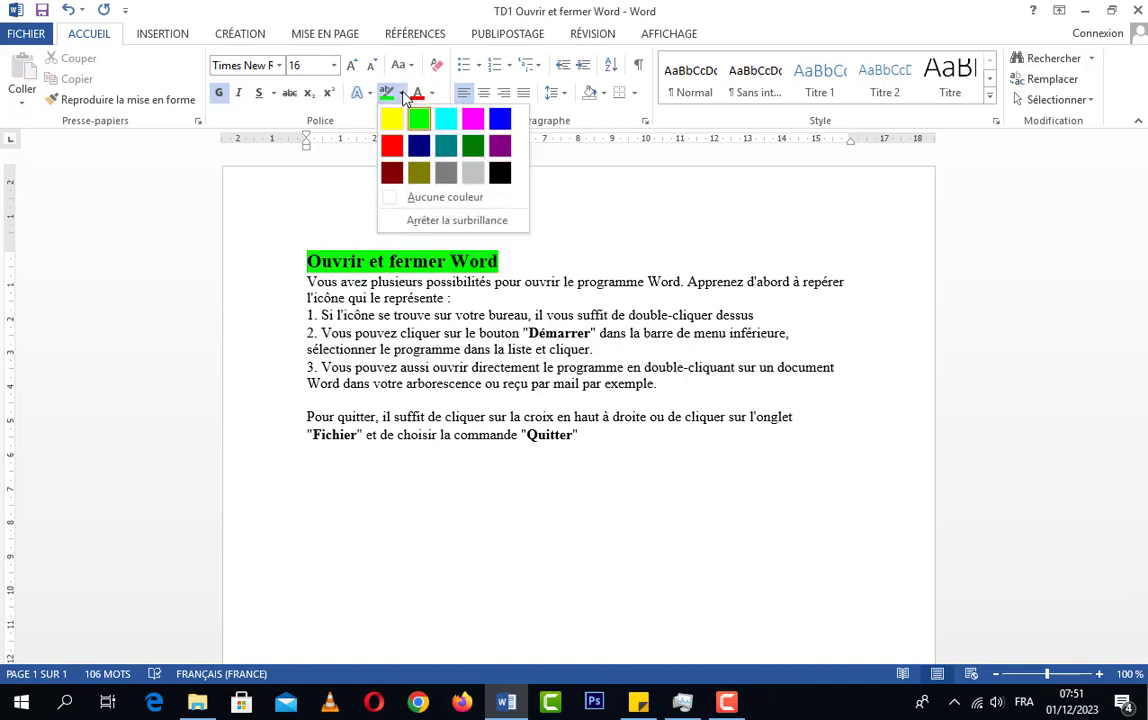
click(432, 200)
drag(506, 263, 306, 260)
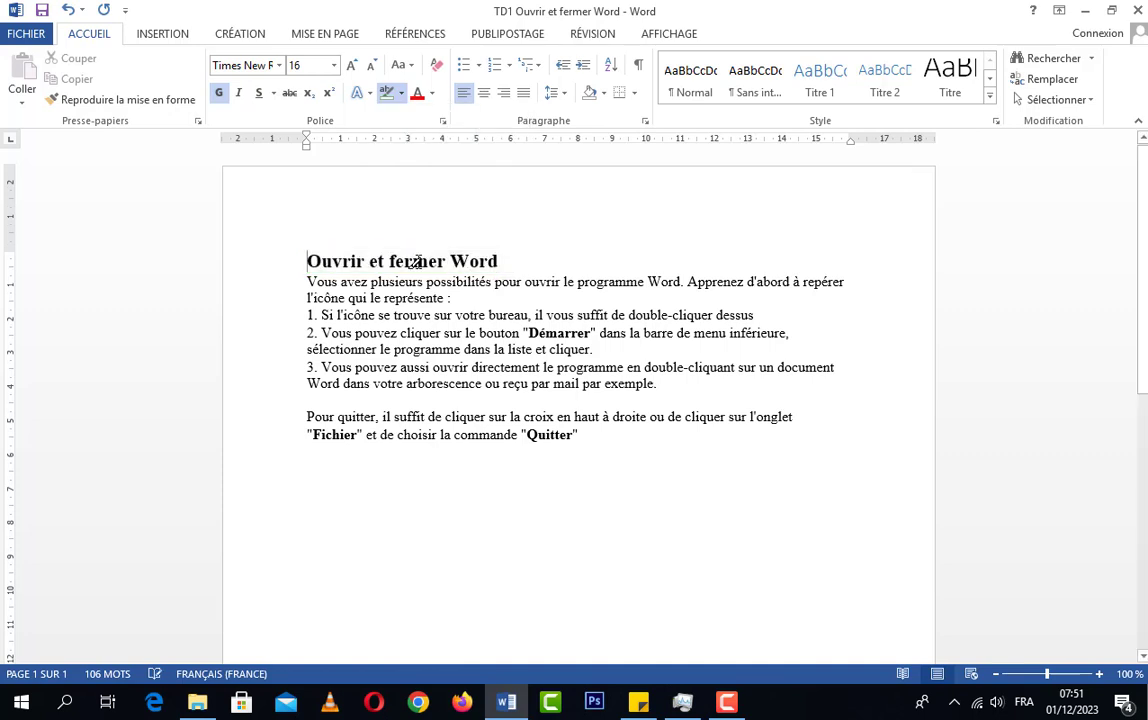
click(401, 93)
click(452, 222)
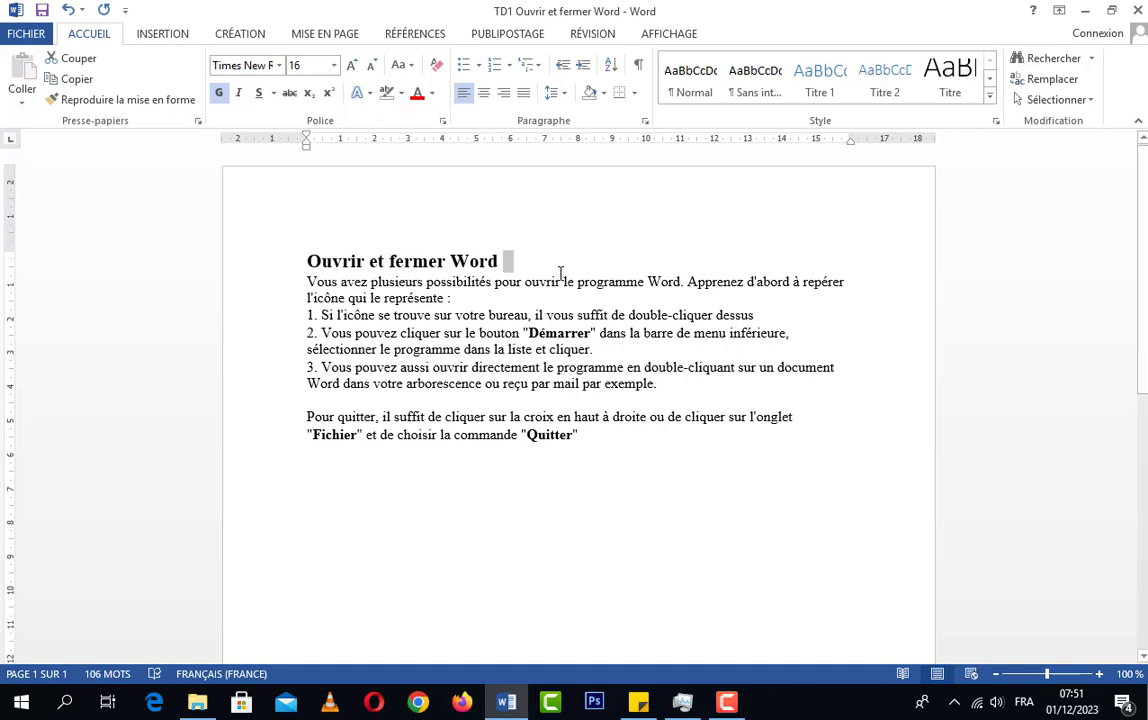
click(501, 259)
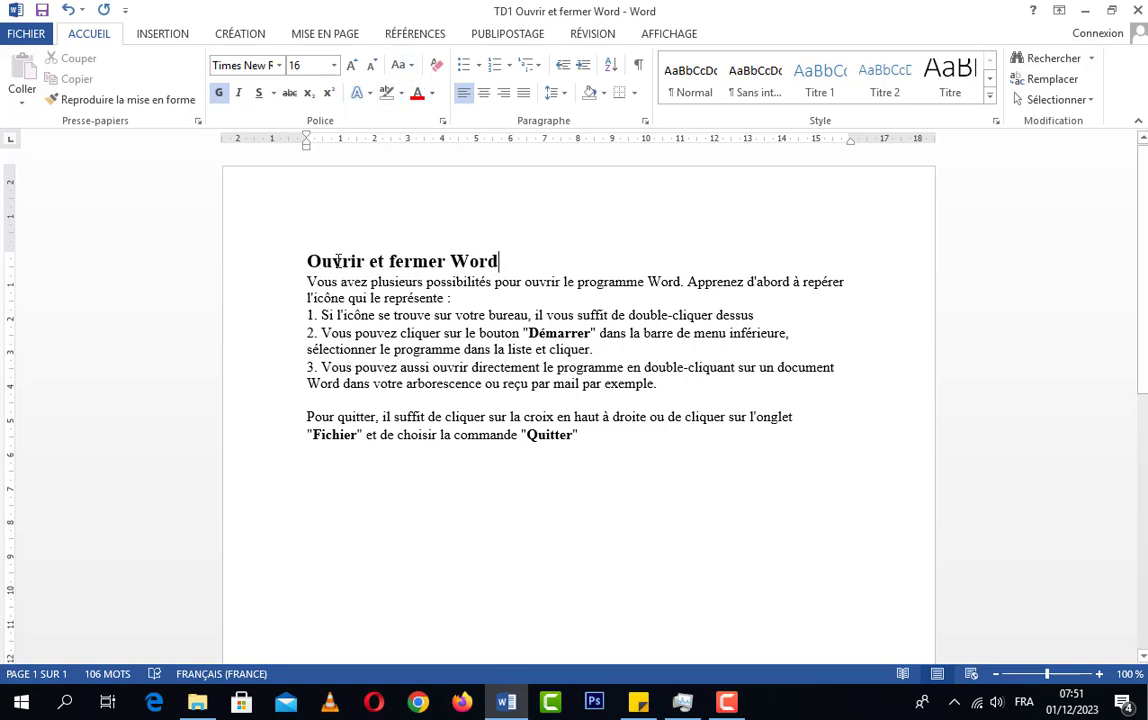
Set the font colour of the title "Ouvrir et fermer Word" to the standard red
drag(500, 262, 295, 265)
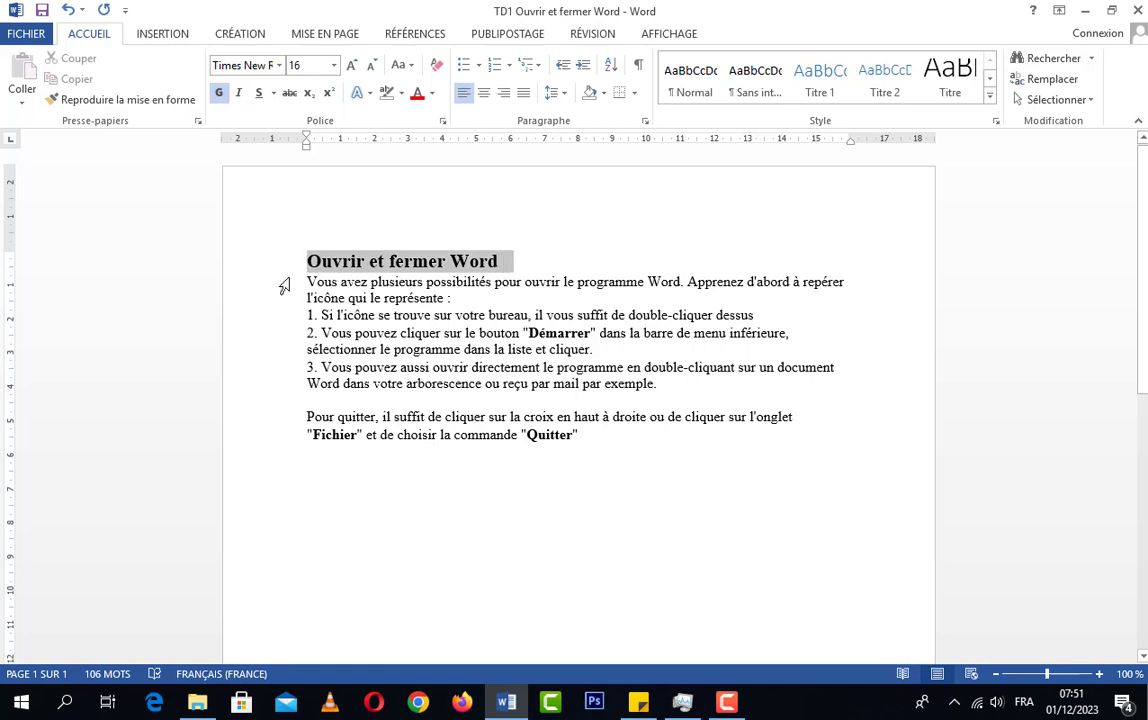
click(432, 93)
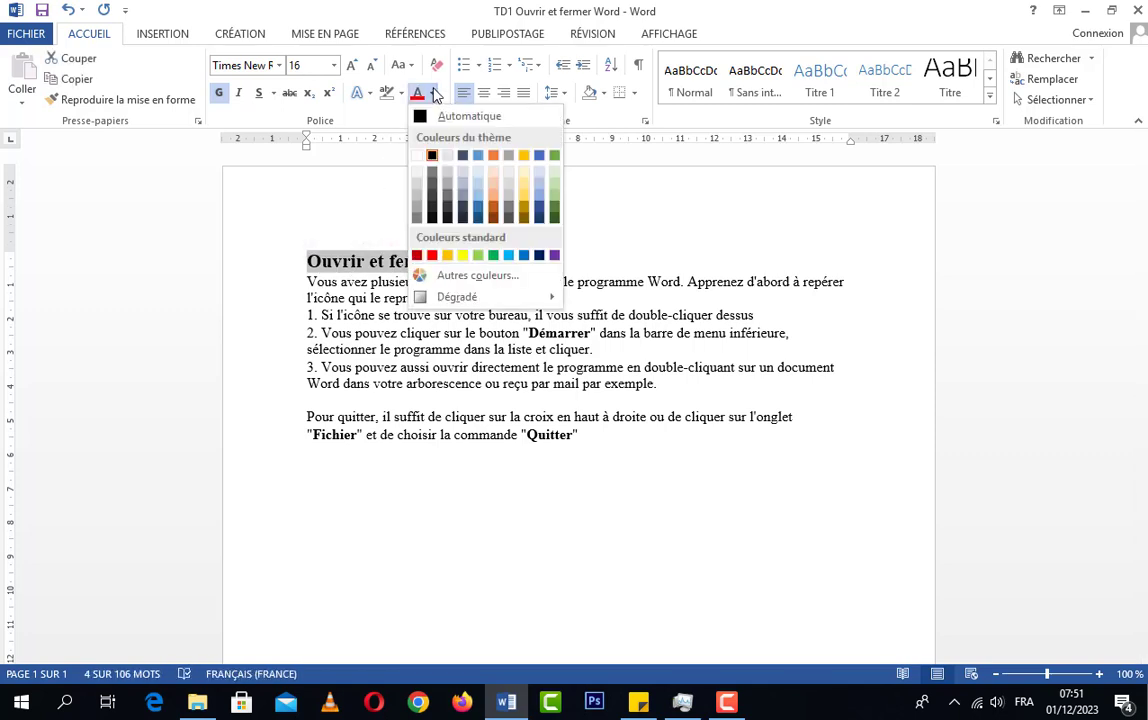
click(434, 93)
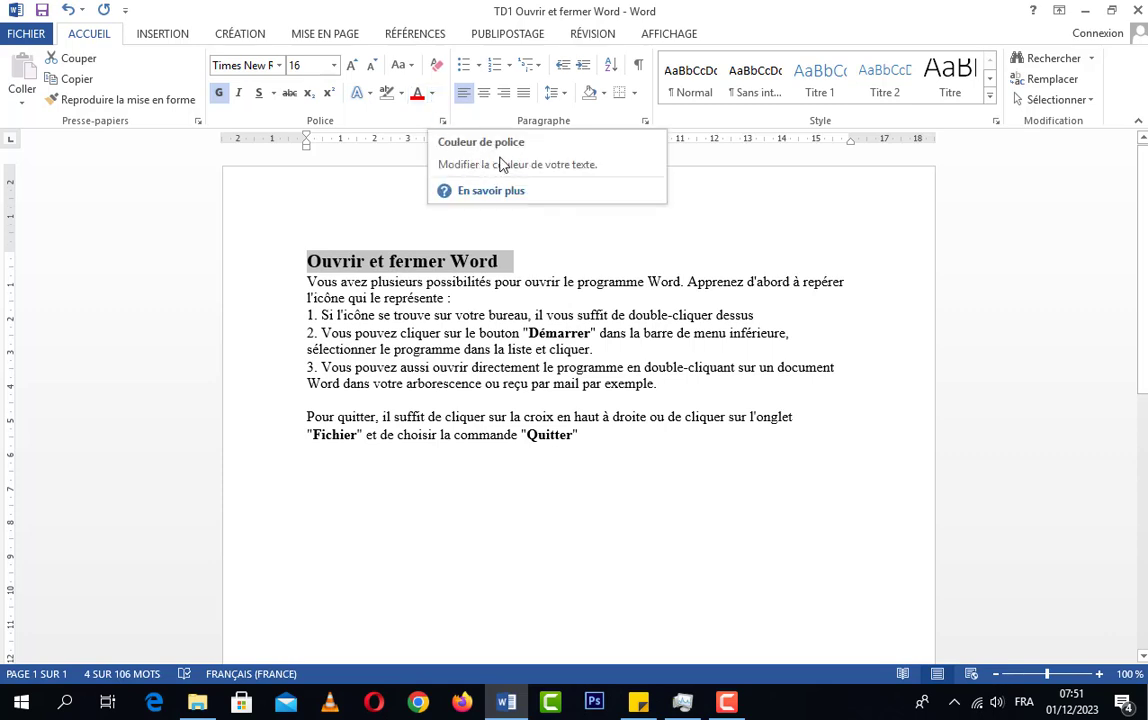
click(433, 95)
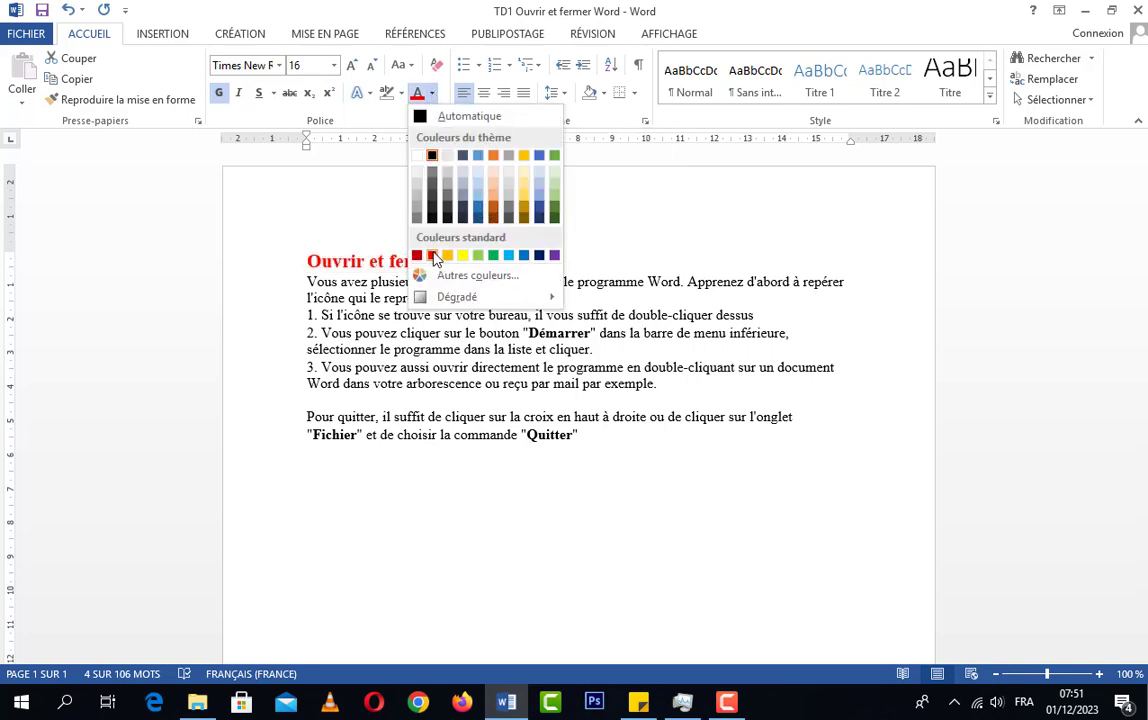
click(432, 256)
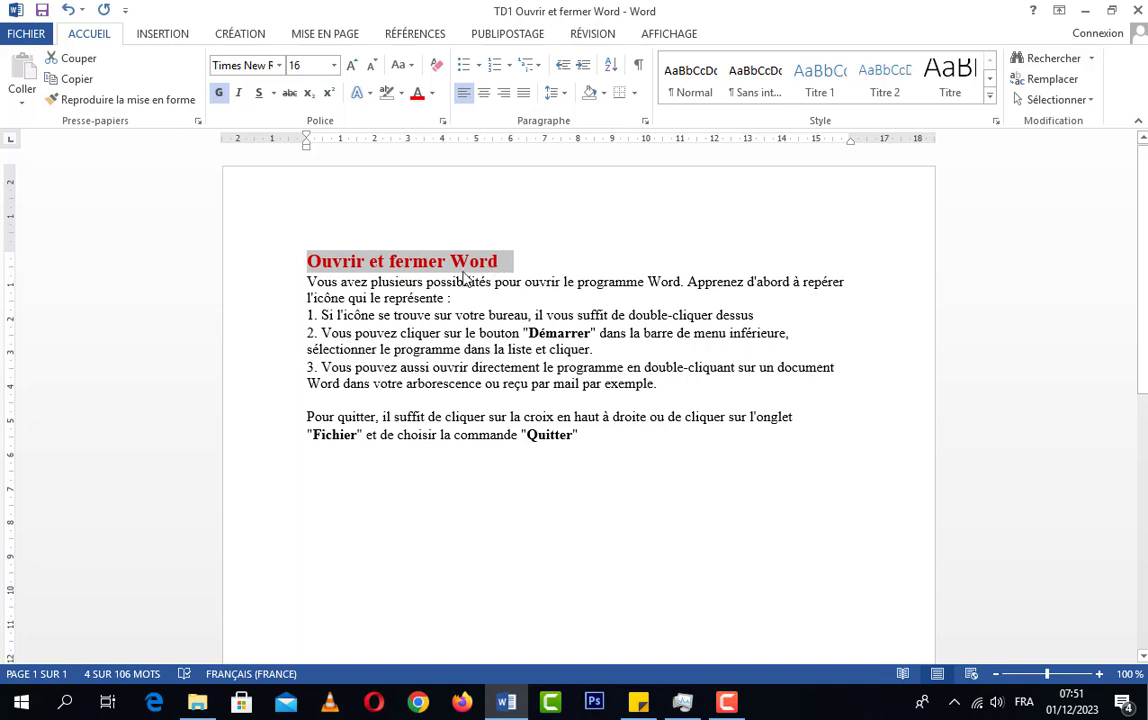
click(505, 259)
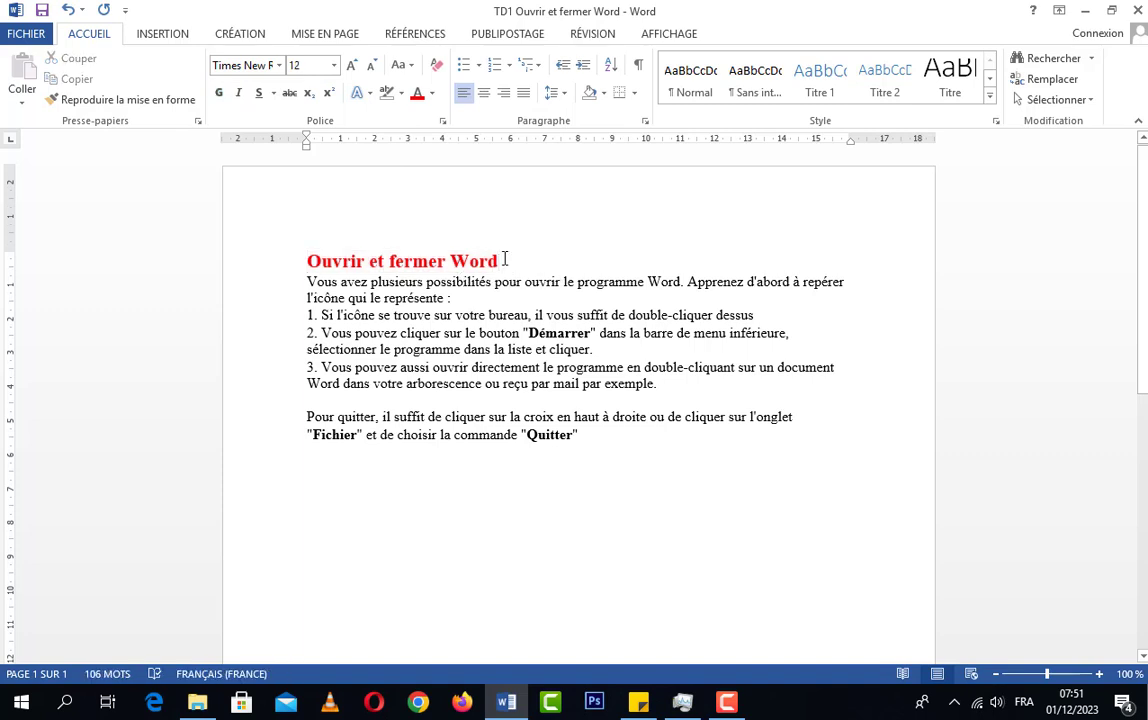
Set the title's font colour to the black of the theme colours
drag(505, 259, 295, 262)
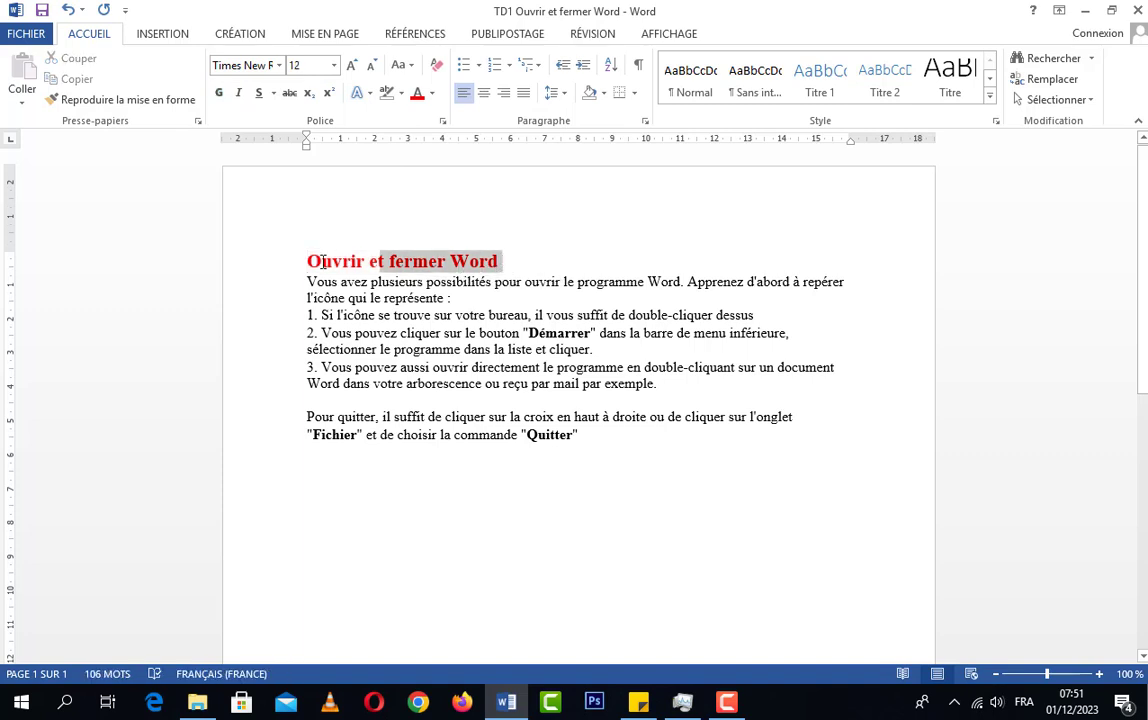
click(432, 95)
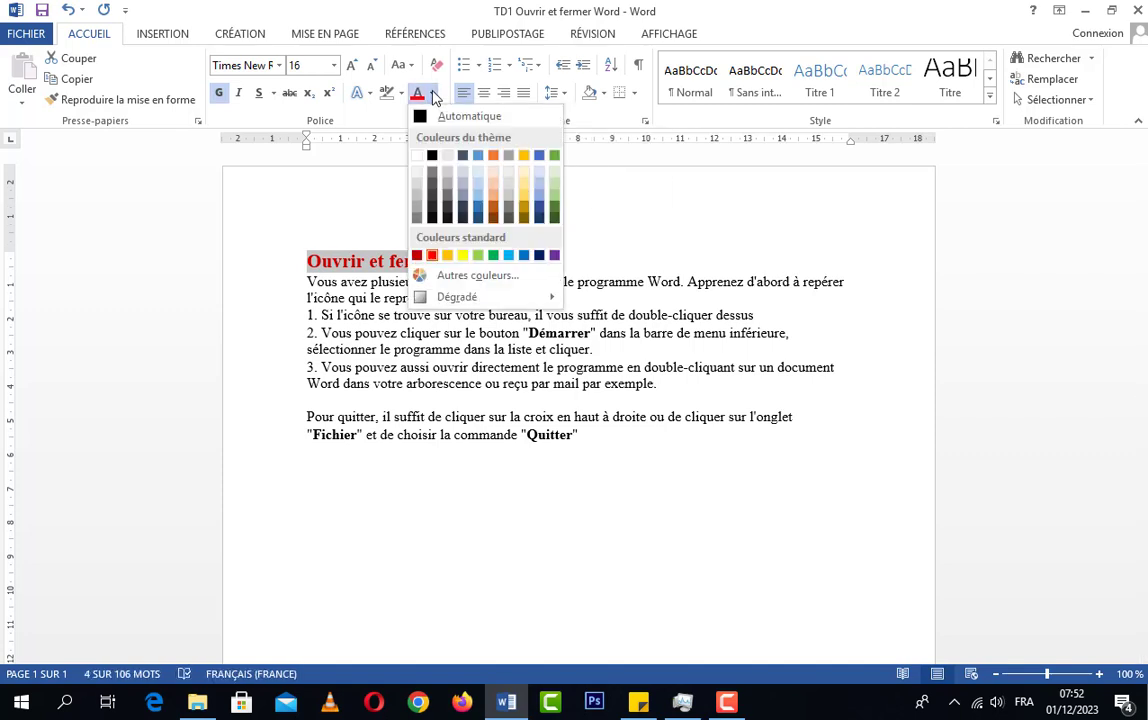
click(433, 157)
click(507, 263)
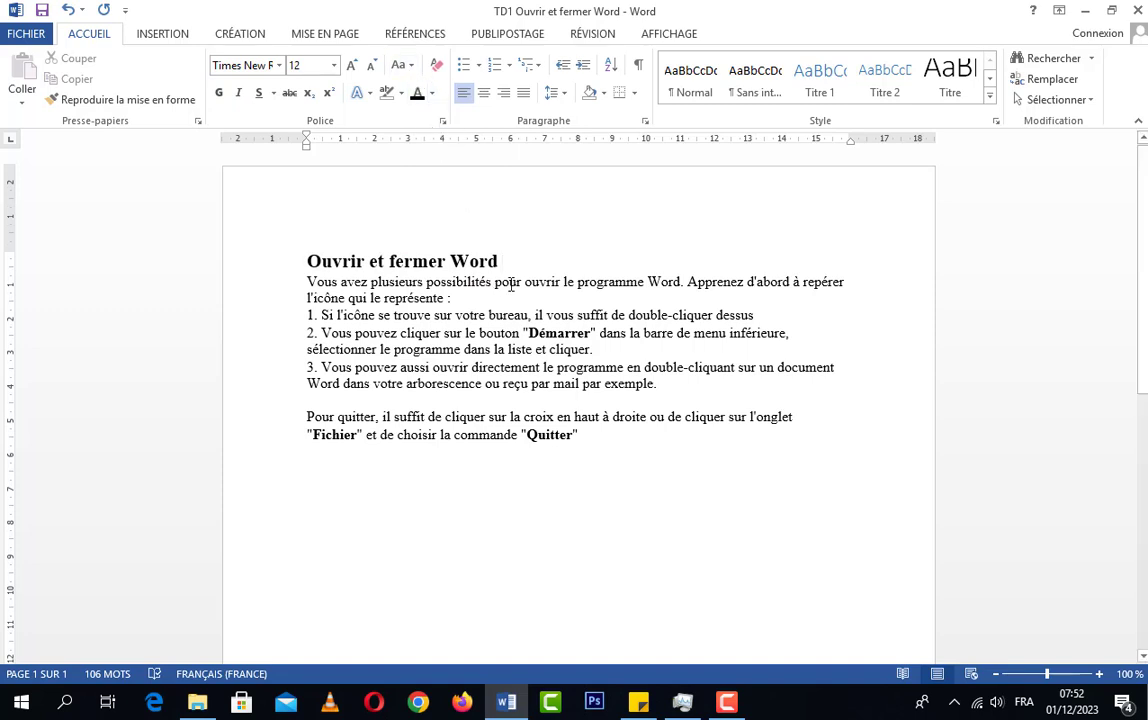
Convert the title "Ouvrir et fermer Word" to capitals with the "MAJUSCULES" case option
click(266, 266)
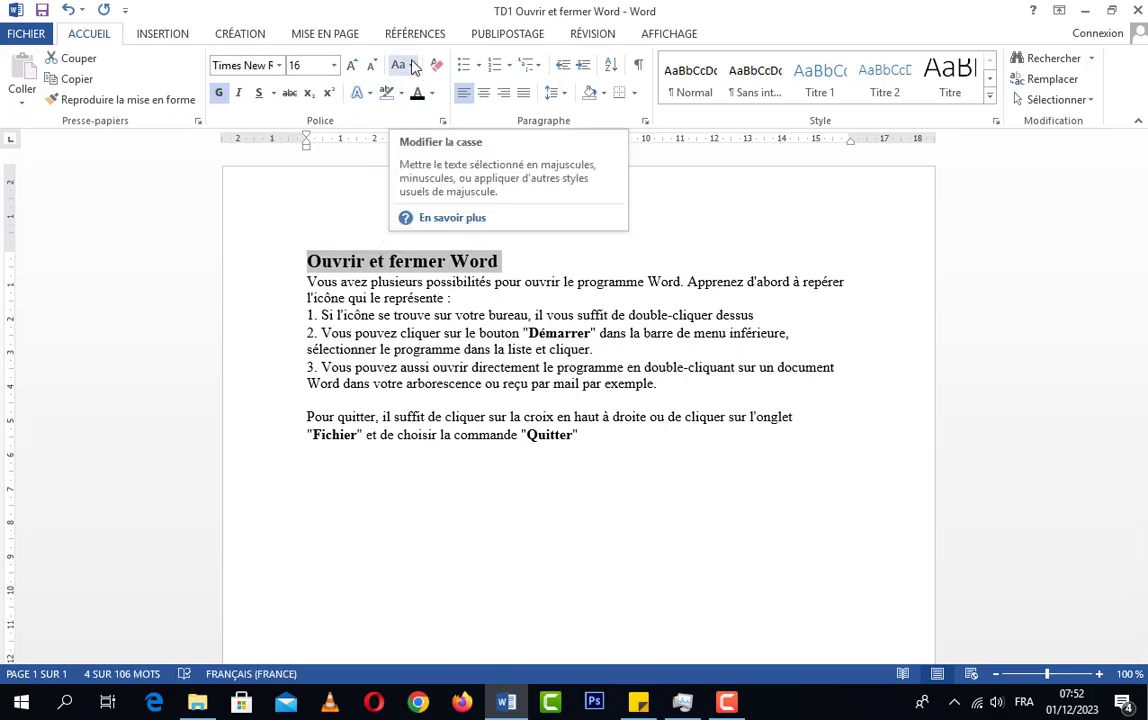
click(412, 66)
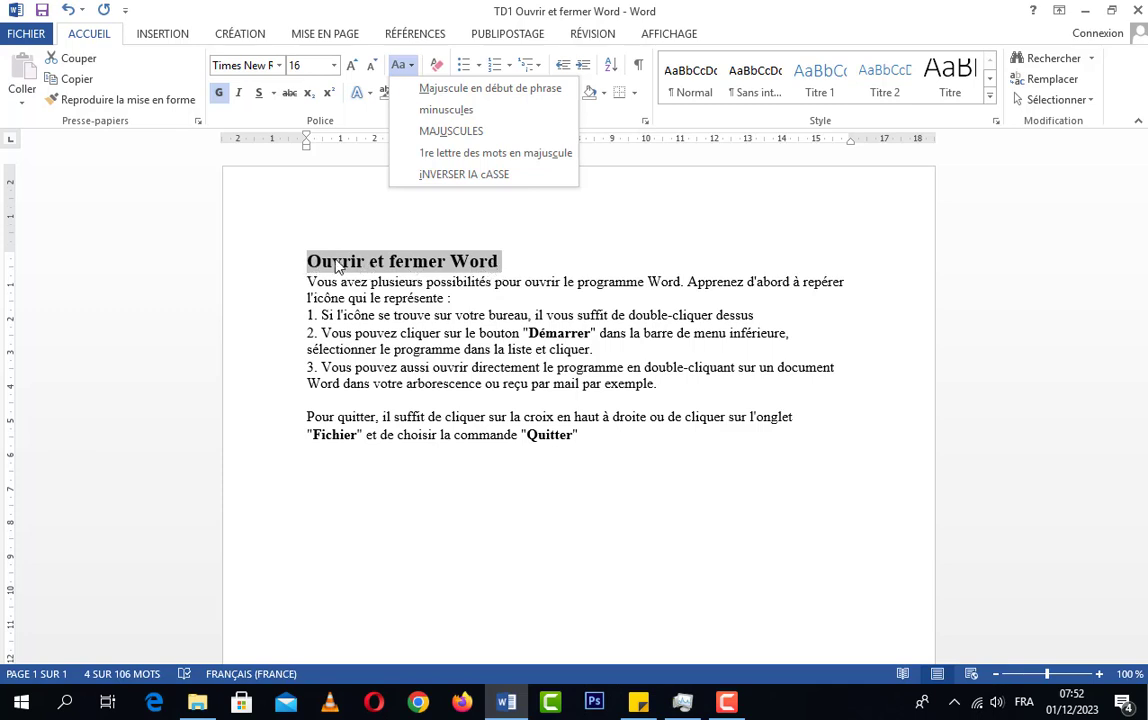
click(505, 260)
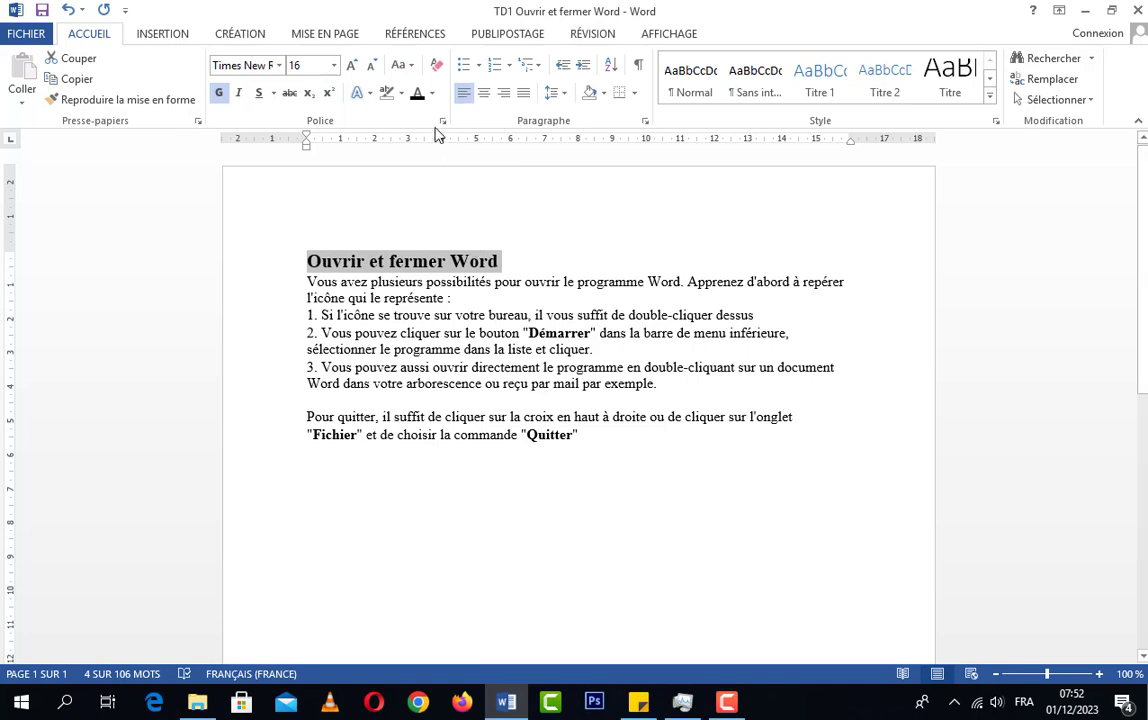
click(411, 67)
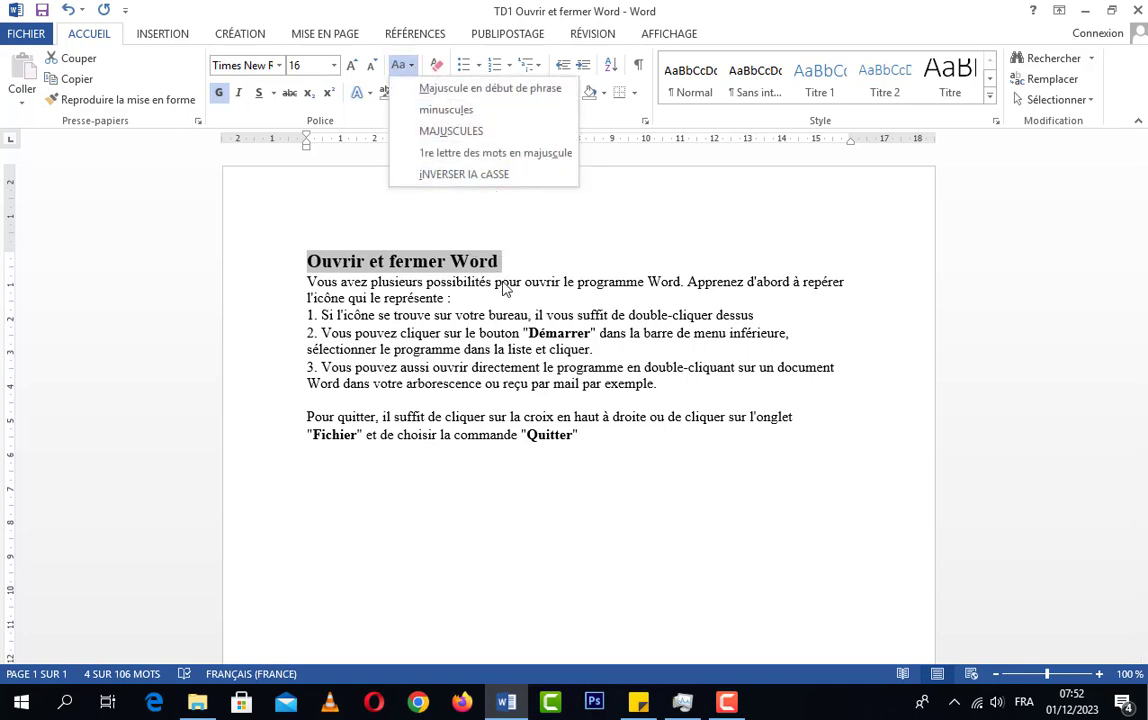
click(446, 136)
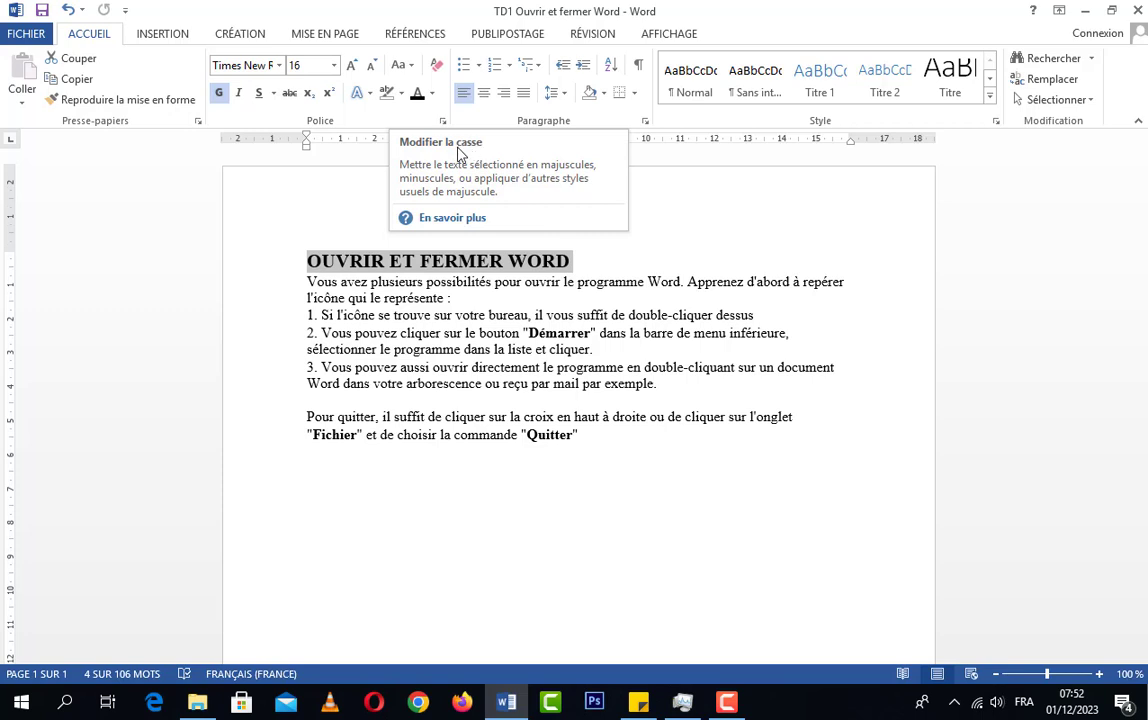
Convert the capitalised title to sentence case with the "Majuscule en début de phrase" option and deselect it
click(404, 67)
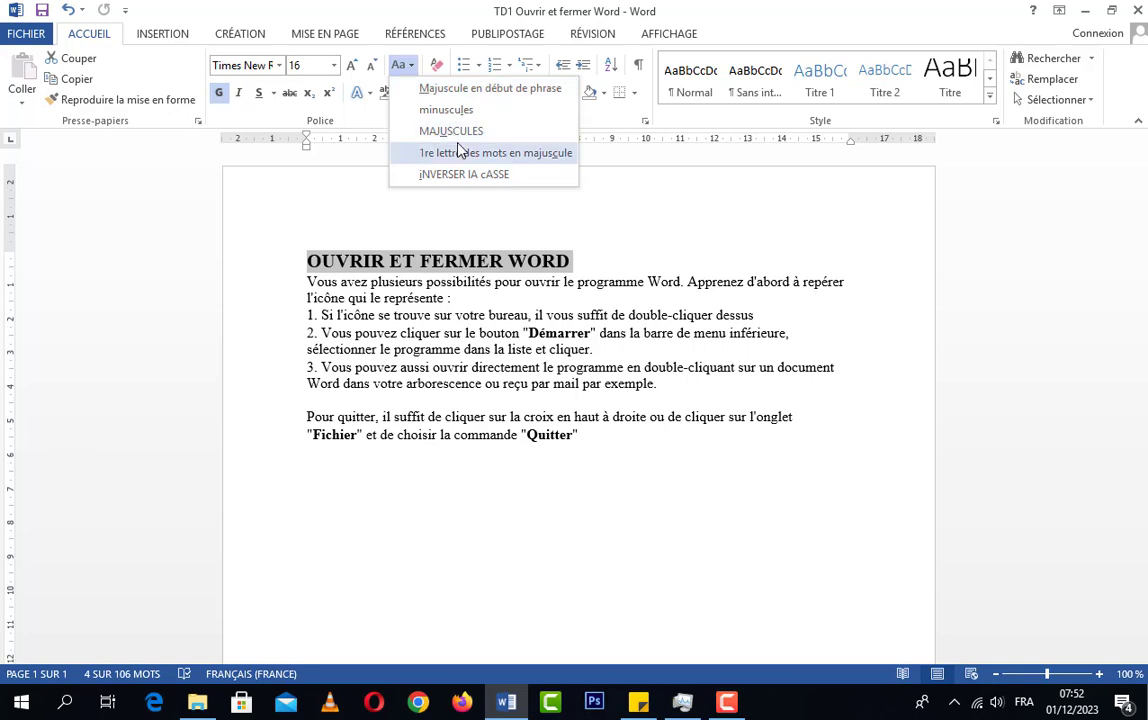
click(451, 92)
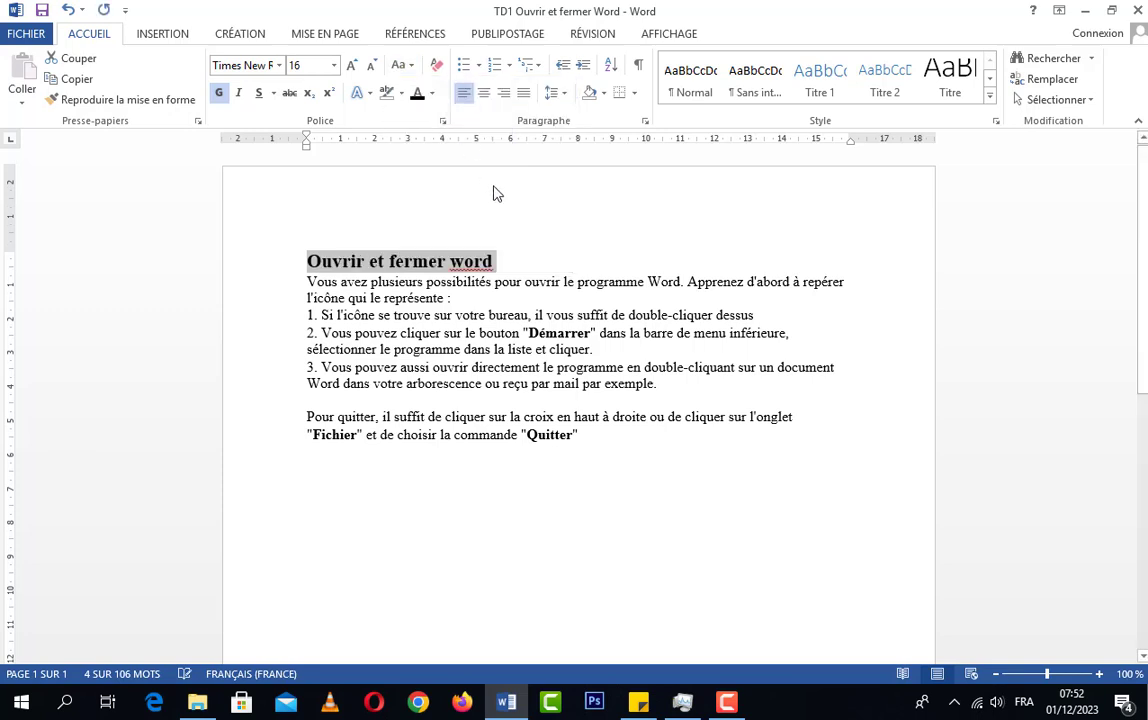
click(495, 260)
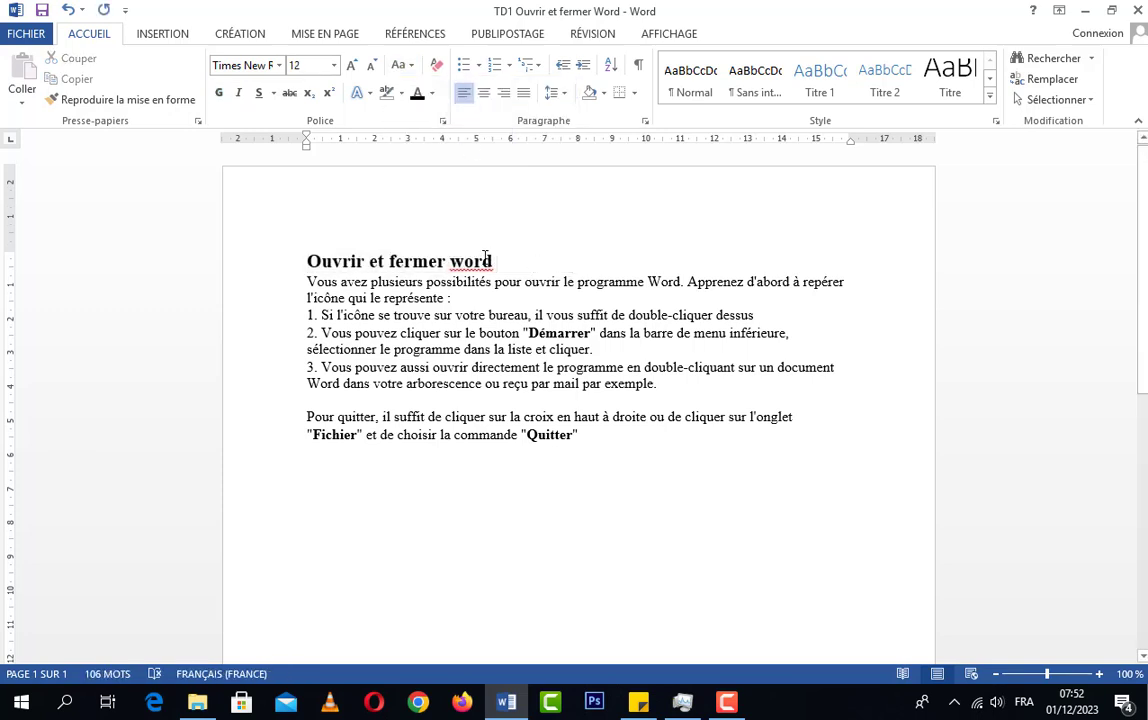
Correct the flagged "word" in the title to "Word" using the spelling suggestion
right_click(484, 257)
key(Escape)
right_click(490, 266)
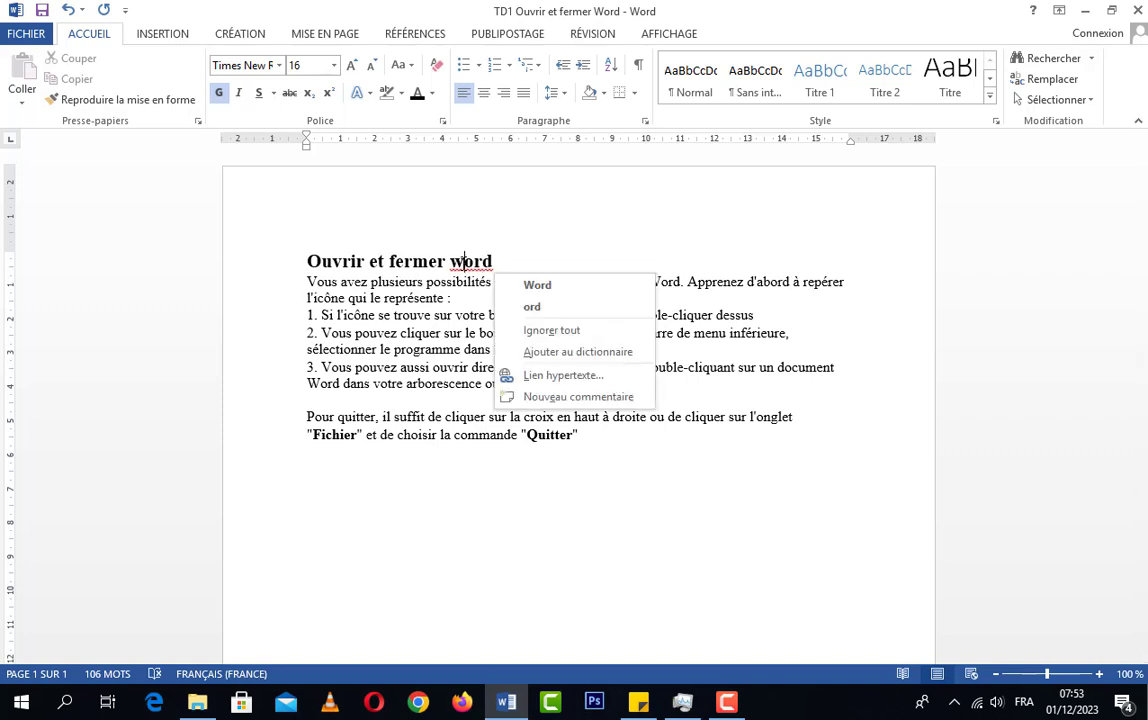
click(540, 286)
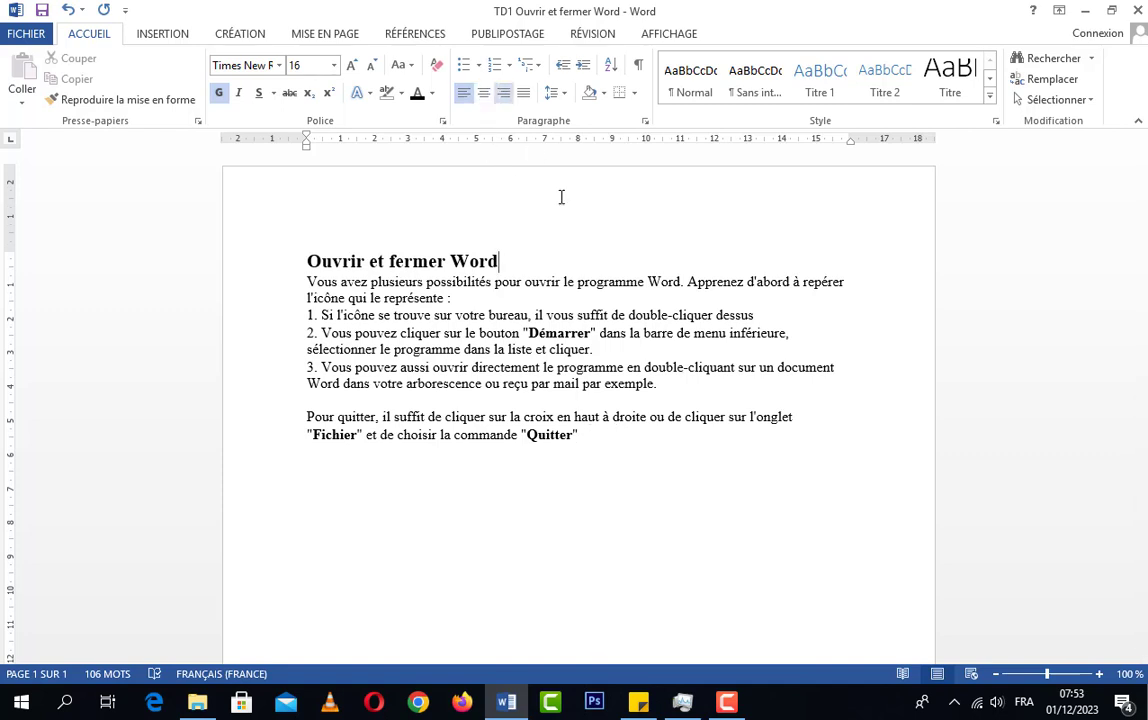
click(589, 433)
Try centred, left and right alignment on the title "Ouvrir et fermer Word" and leave it centred
drag(520, 258, 303, 261)
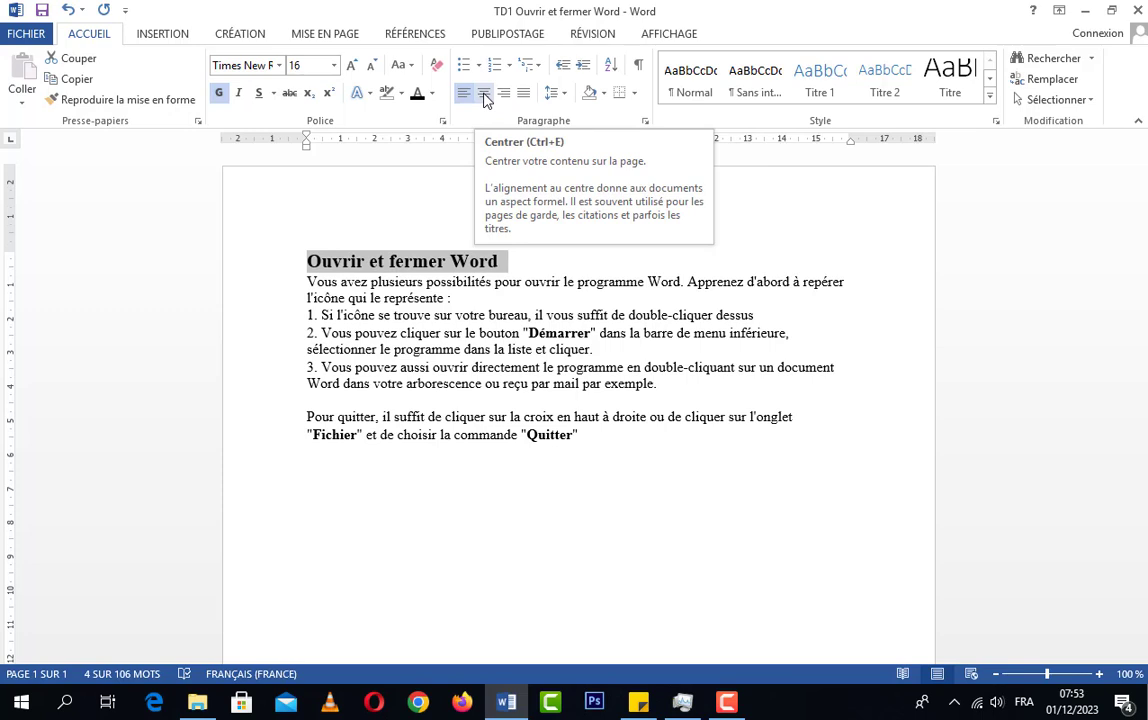
click(485, 96)
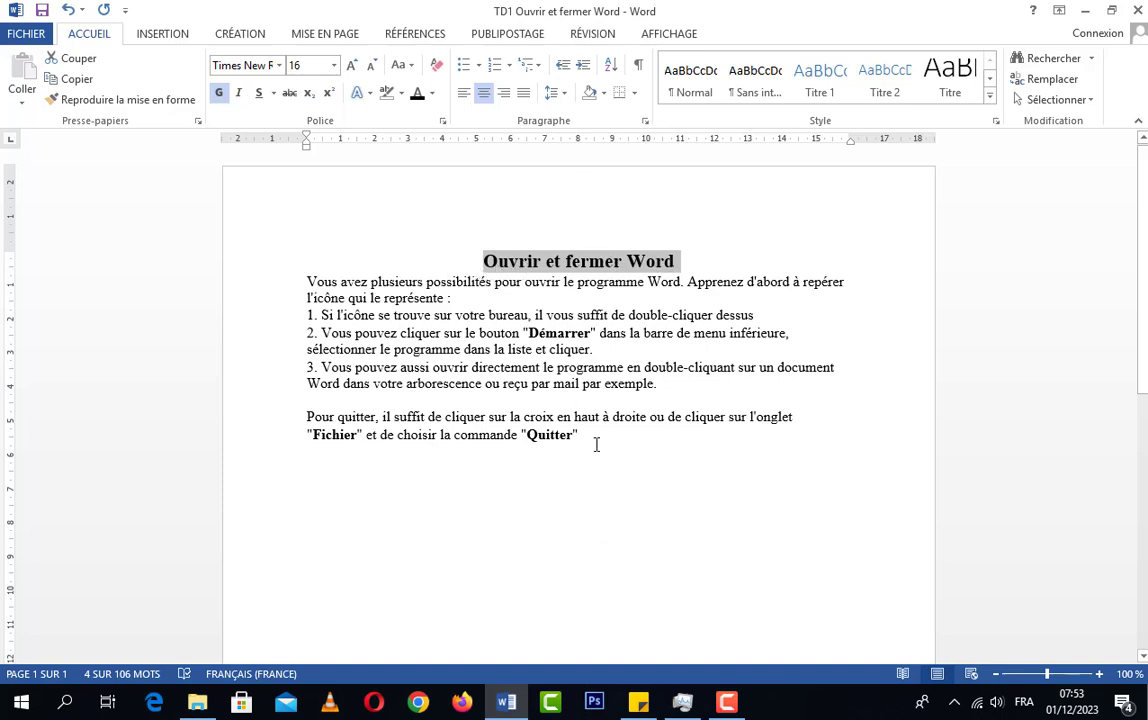
click(462, 98)
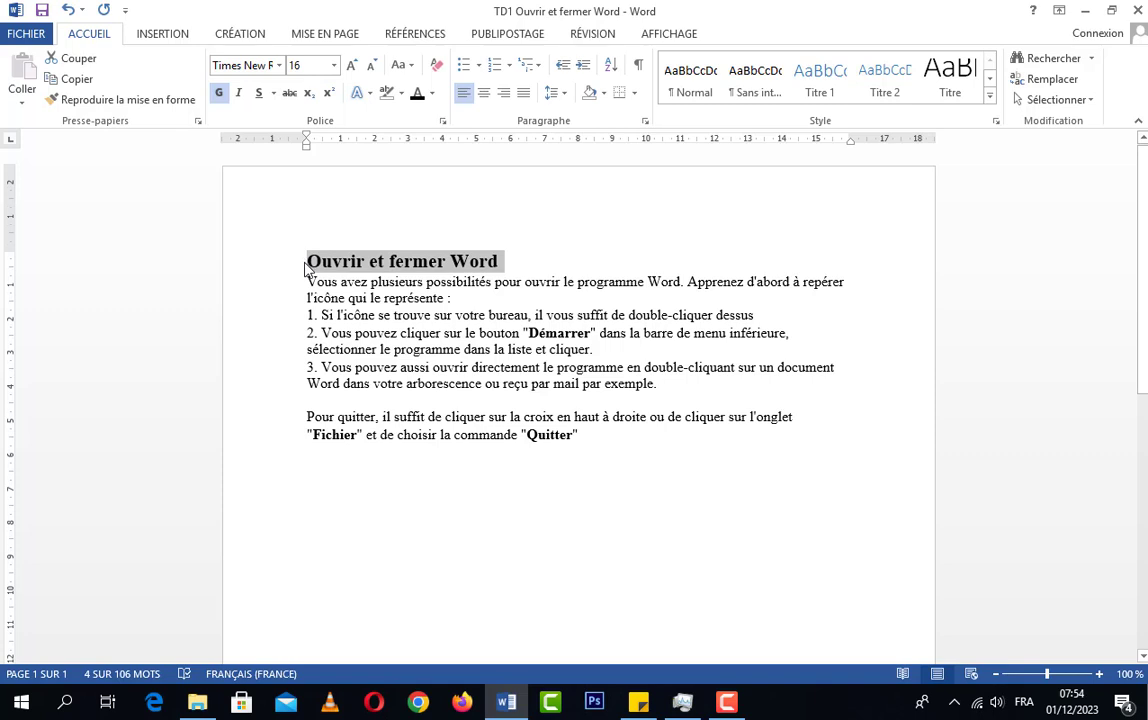
click(505, 100)
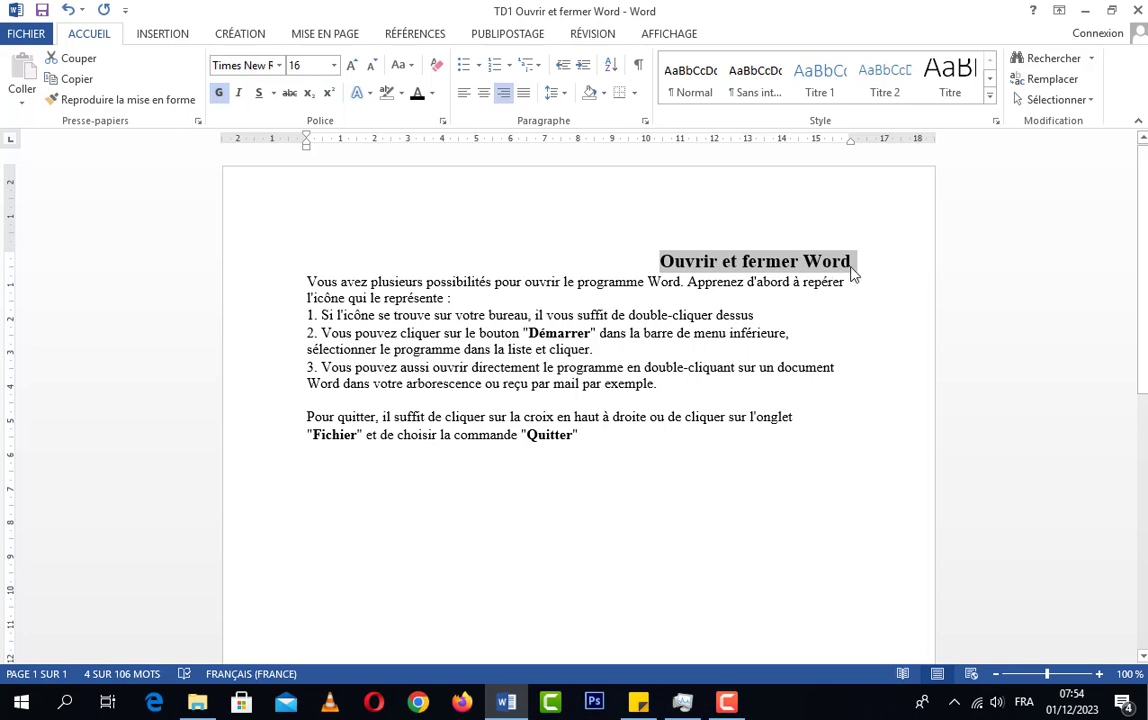
click(484, 93)
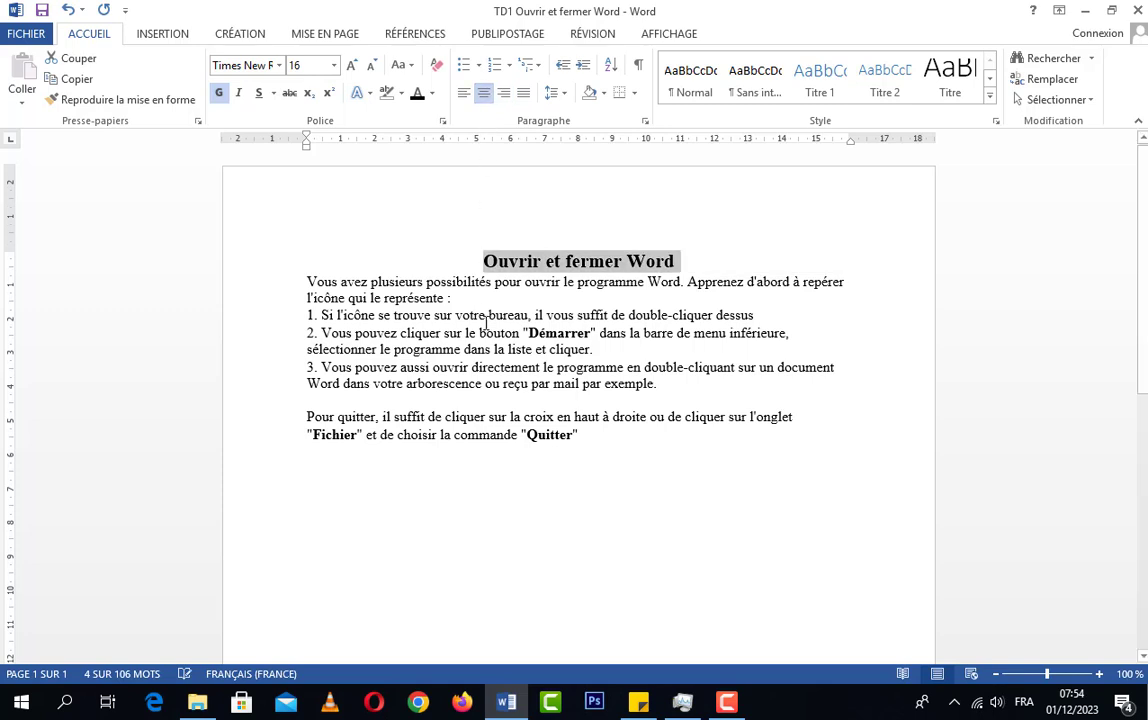
Try justified alignment on all the body paragraphs below the title and return them to left alignment
click(598, 499)
drag(611, 437, 308, 283)
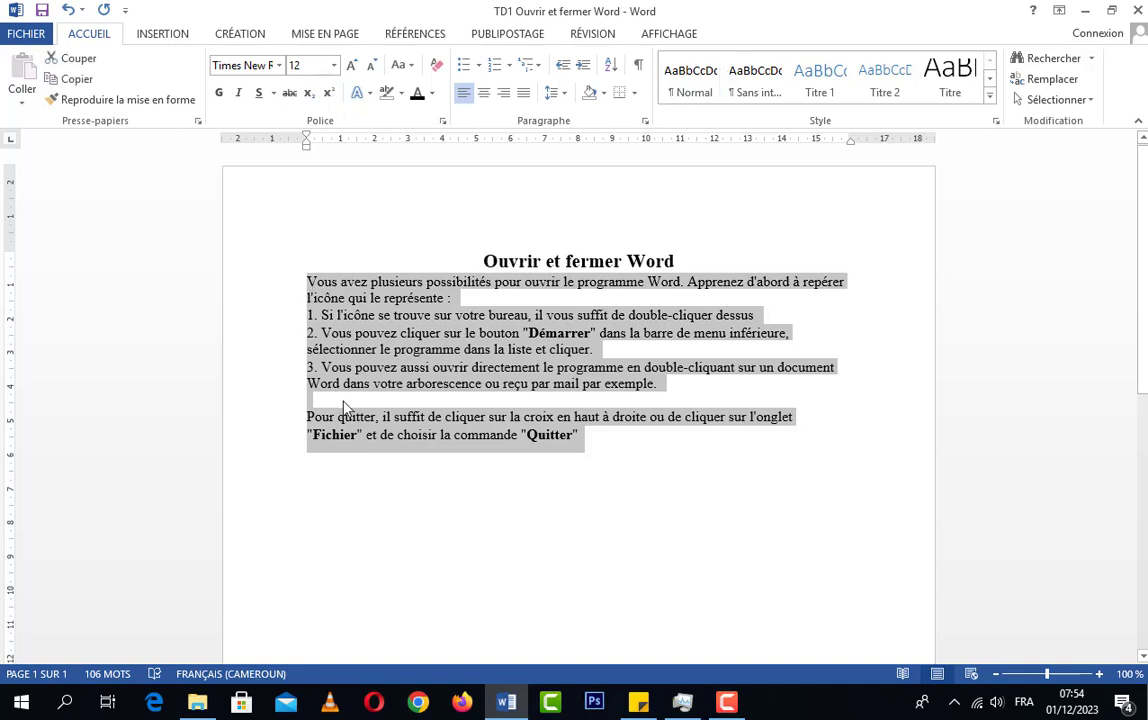
click(524, 93)
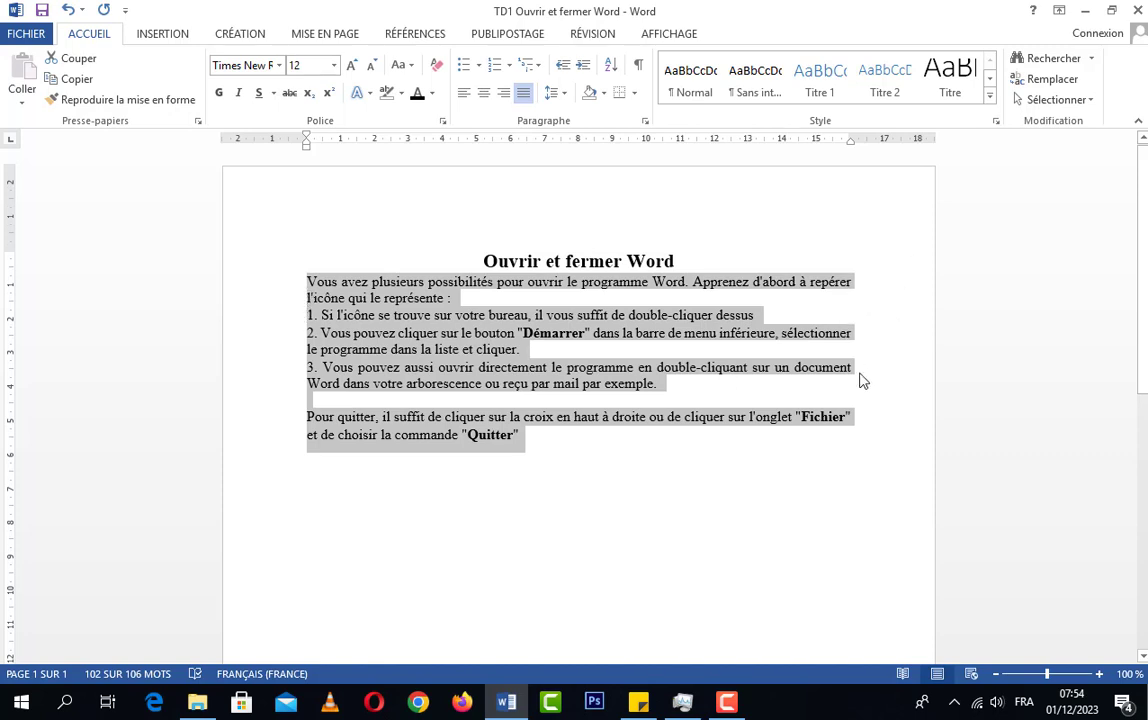
click(465, 95)
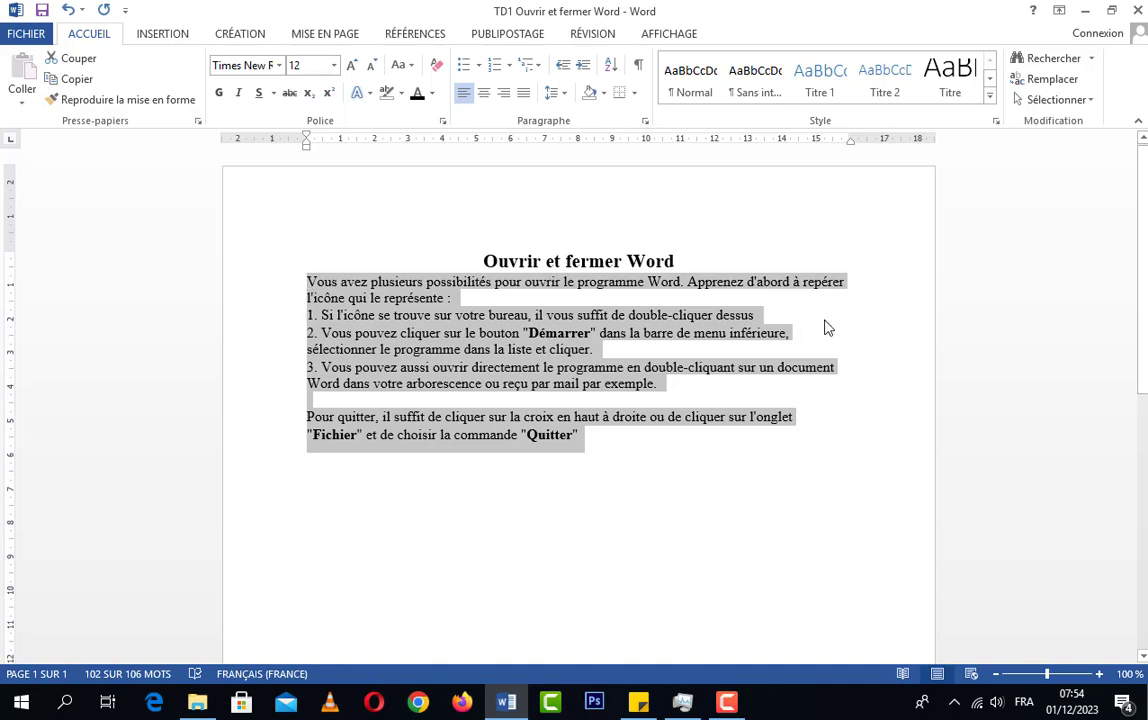
Justify all the body text from "Vous avez plusieurs possibilités" to "Quitter"
click(309, 286)
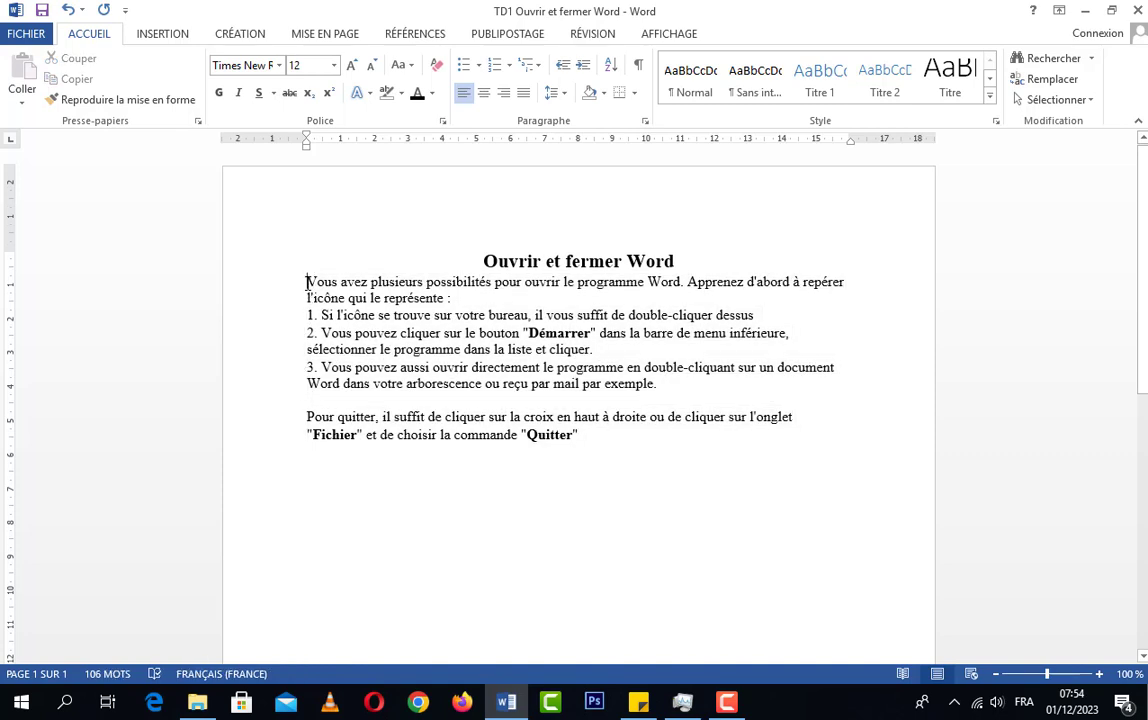
drag(306, 283, 670, 450)
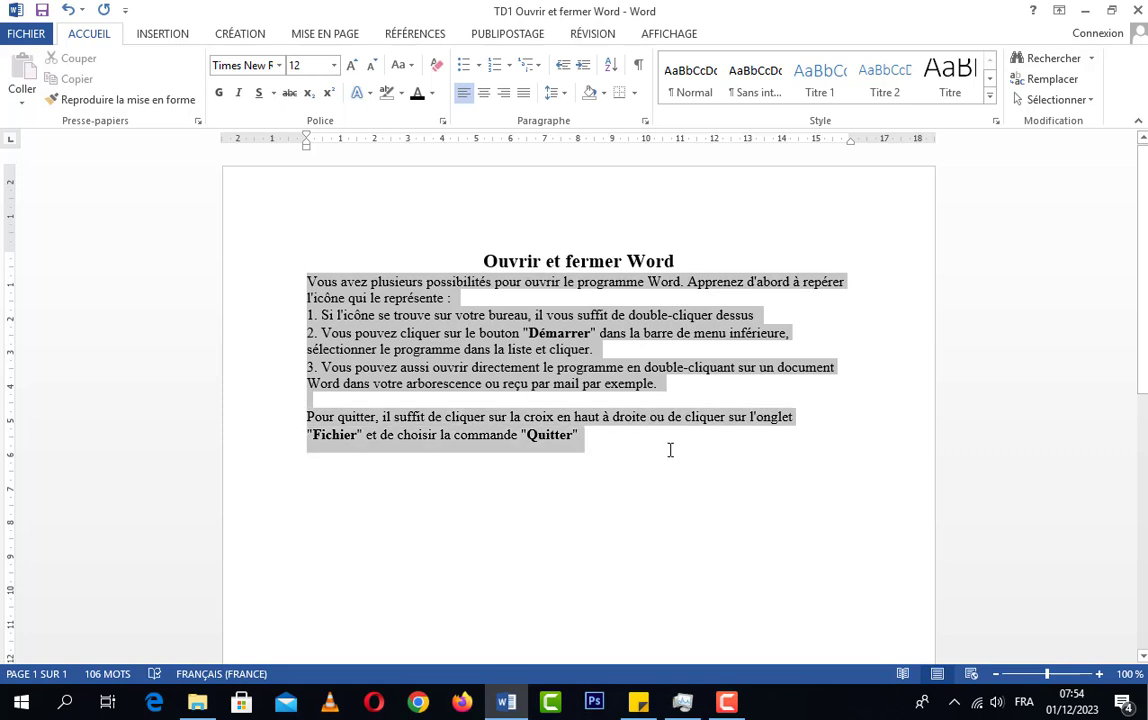
click(523, 92)
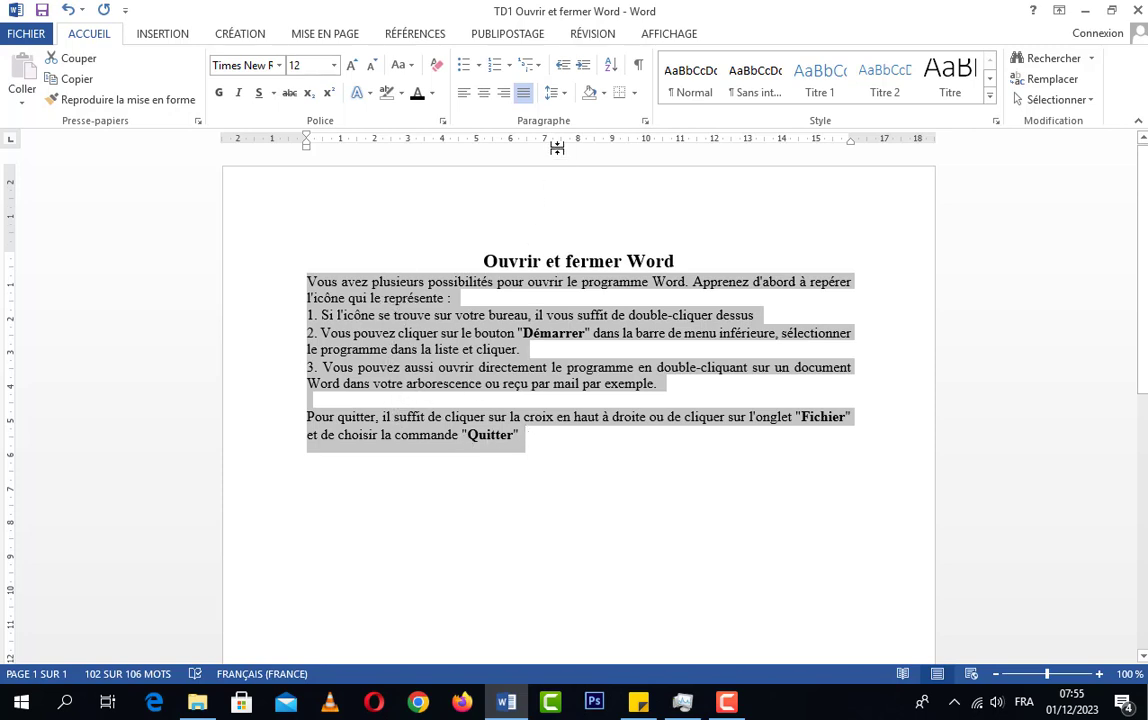
Set the line spacing of the selected body paragraphs to 1,5 and clear the selection
click(567, 100)
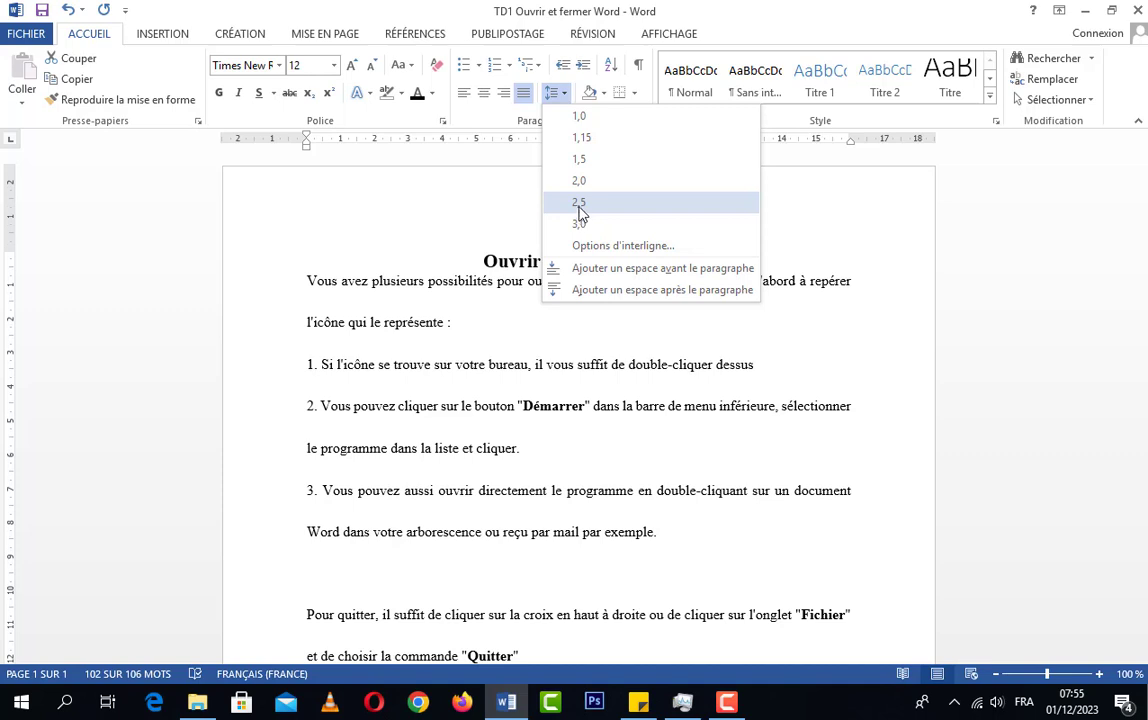
click(580, 162)
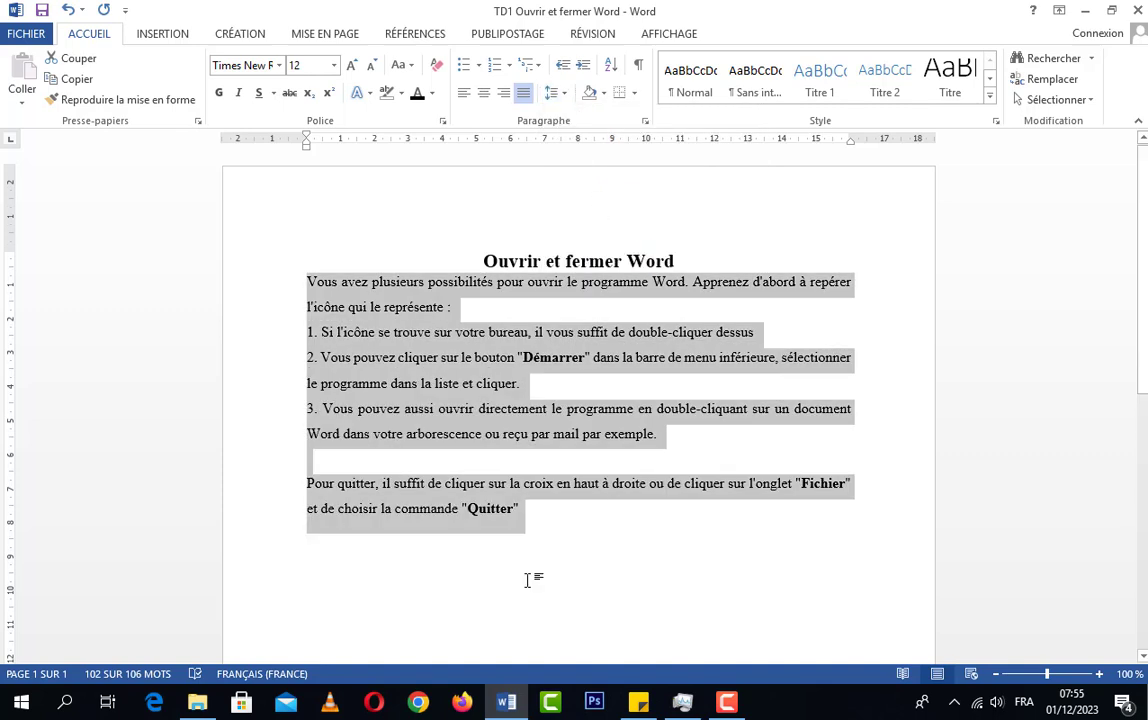
click(540, 517)
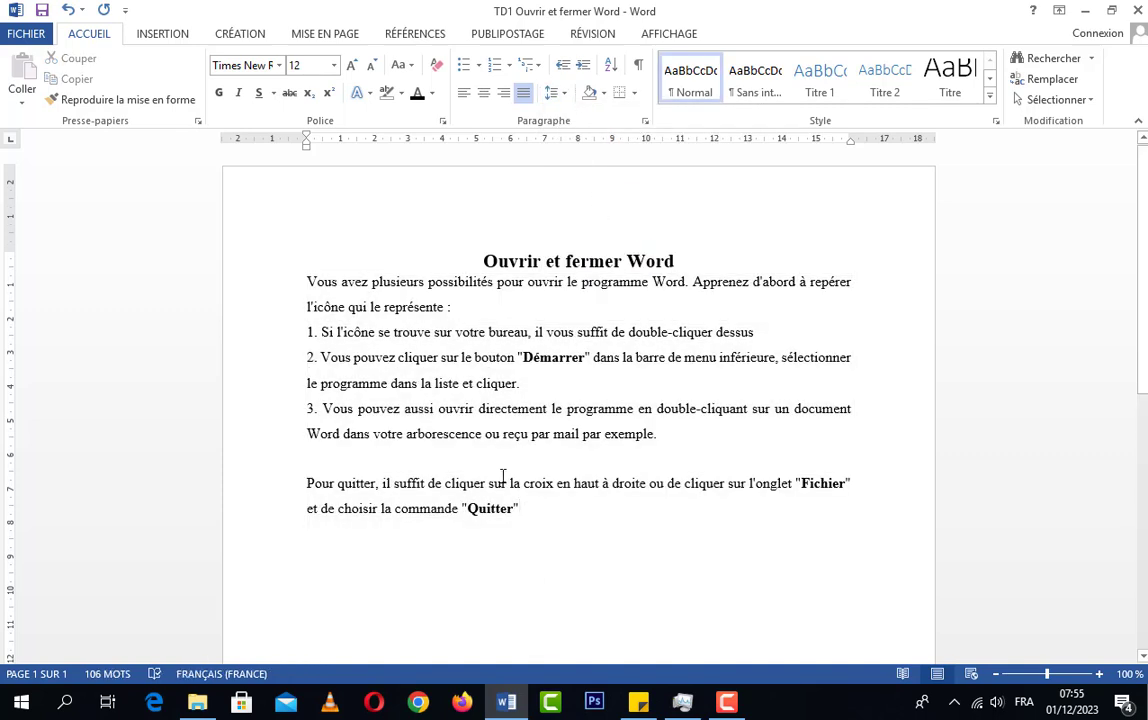